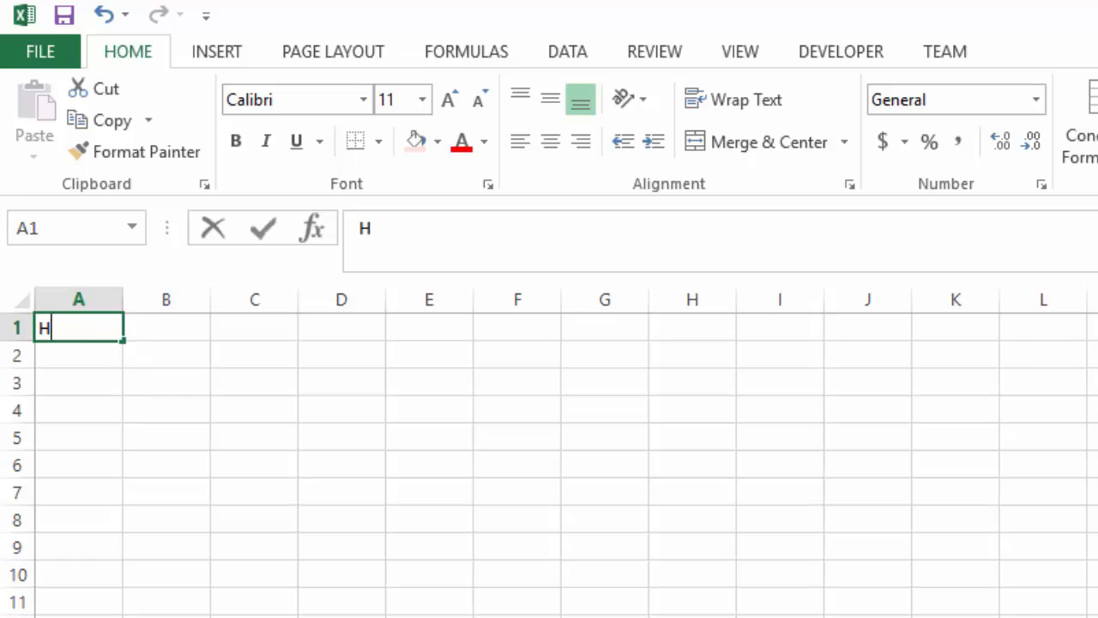
Enter the title "How Far Does MR [surname]'s Rubber Band Gun Shoot?" in cell A1, using the gun owner's surname.
{"action": "type", "text": "Far D"}
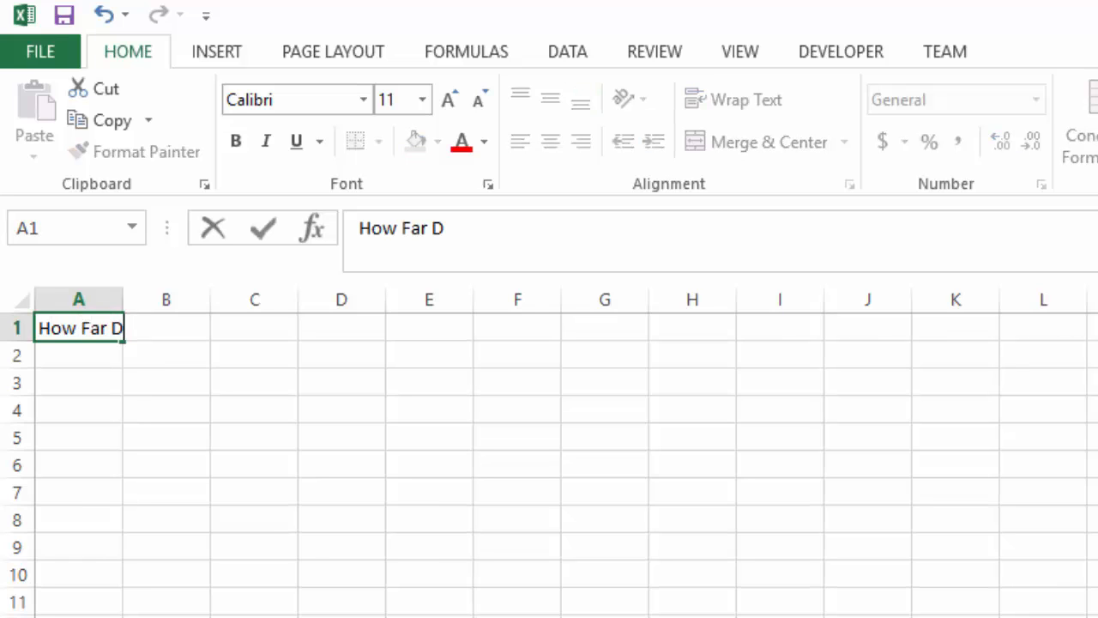
{"action": "type", "text": "oes MR Thomps"}
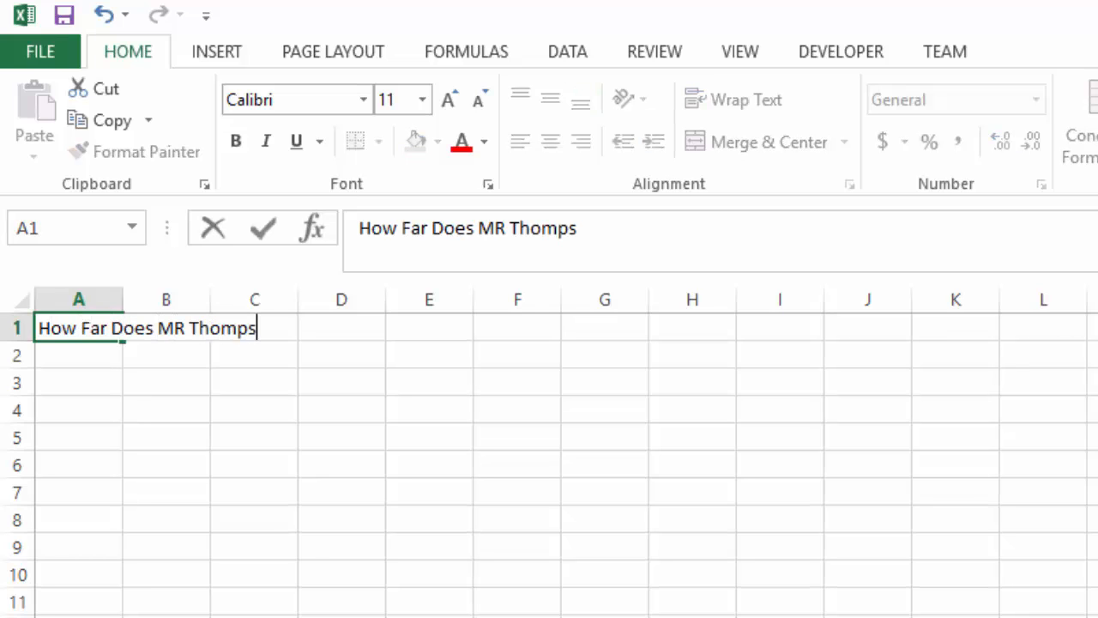
{"action": "type", "text": "on's Ru"}
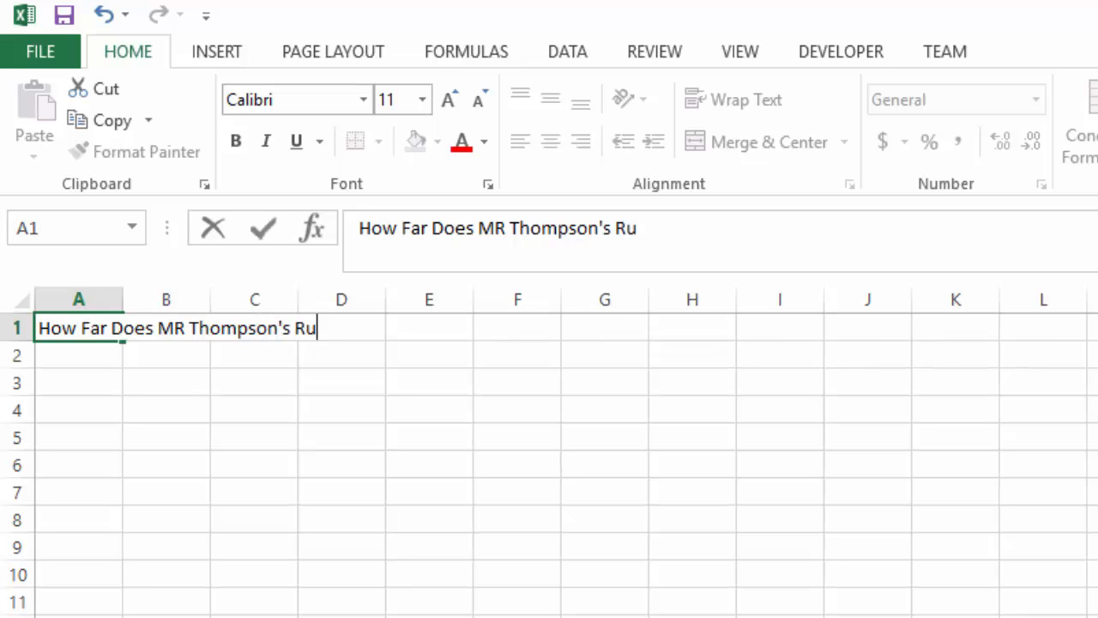
{"action": "type", "text": "bber Ban"}
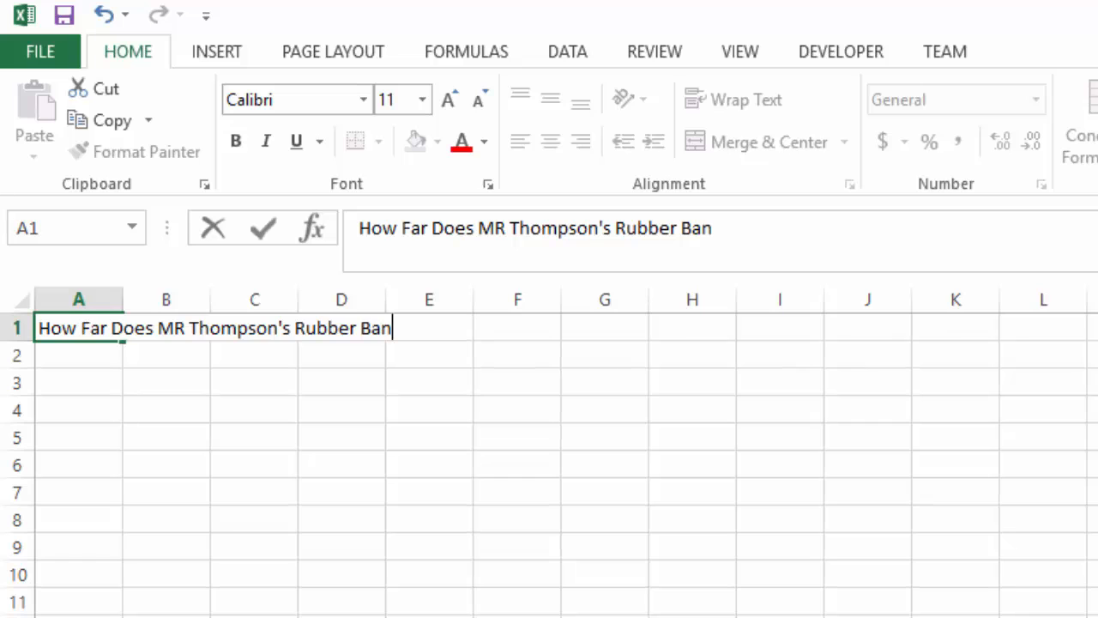
{"action": "type", "text": "d Gun Shoot?"}
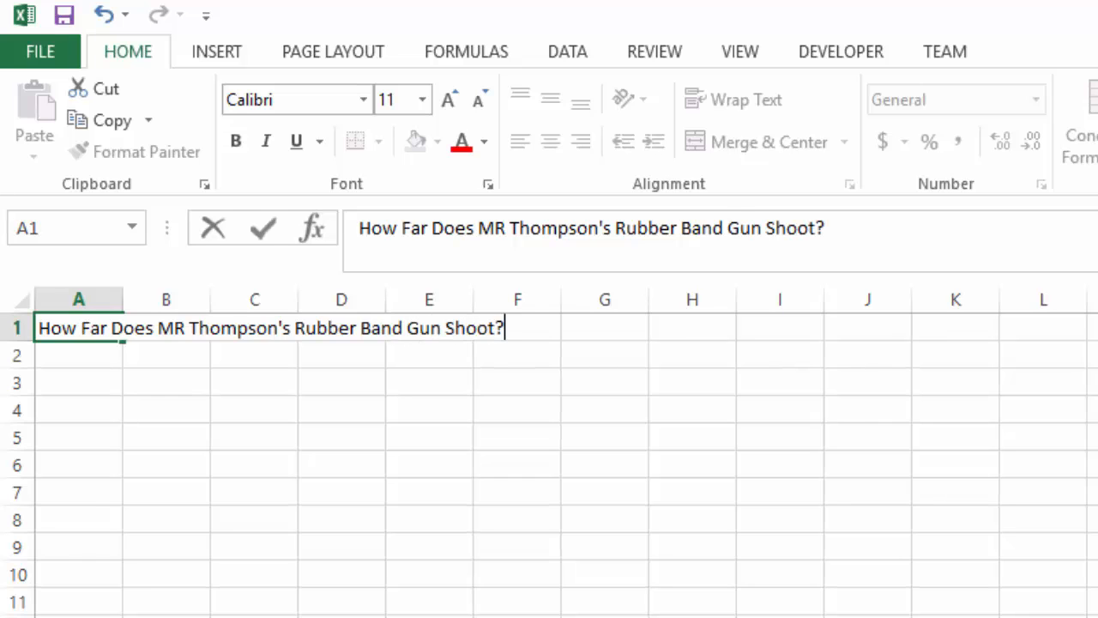
{"action": "key", "text": "Return"}
Correct "MR" to "Mr" in the title in cell A1.
{"action": "key", "text": "Up"}
{"action": "key", "text": "F2"}
{"action": "left_click", "coordinate": [177, 326]}
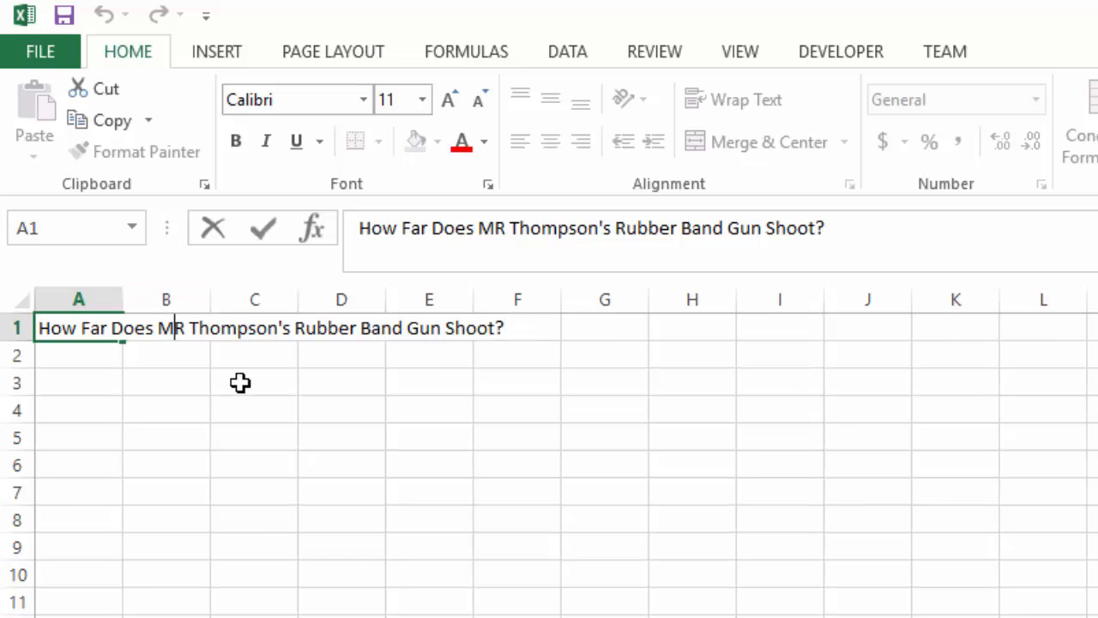
{"action": "key", "text": "Delete"}
{"action": "type", "text": "r"}
{"action": "key", "text": "Return"}
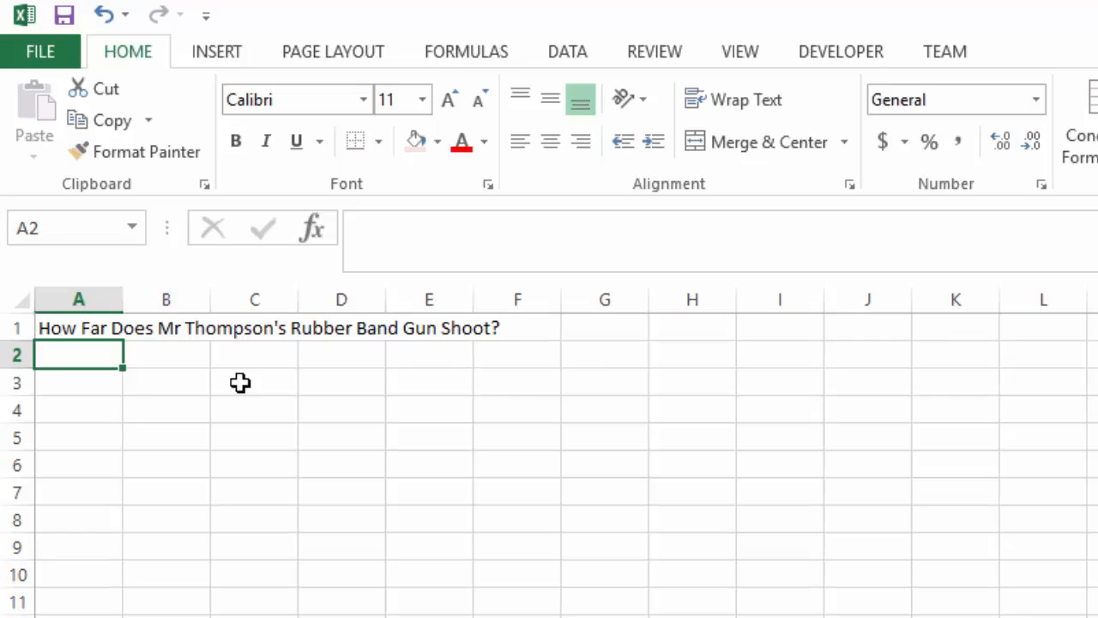
Make the title in cell A1 bold and increase its font size to 24.
{"action": "key", "text": "Up"}
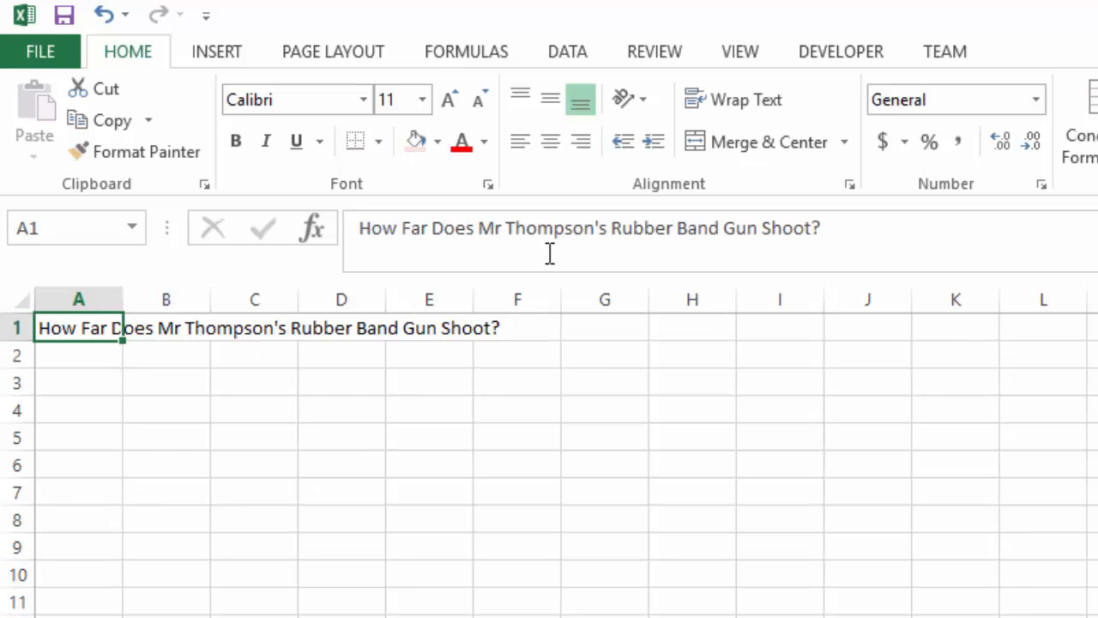
{"action": "left_click", "coordinate": [237, 142]}
{"action": "left_click", "coordinate": [451, 105]}
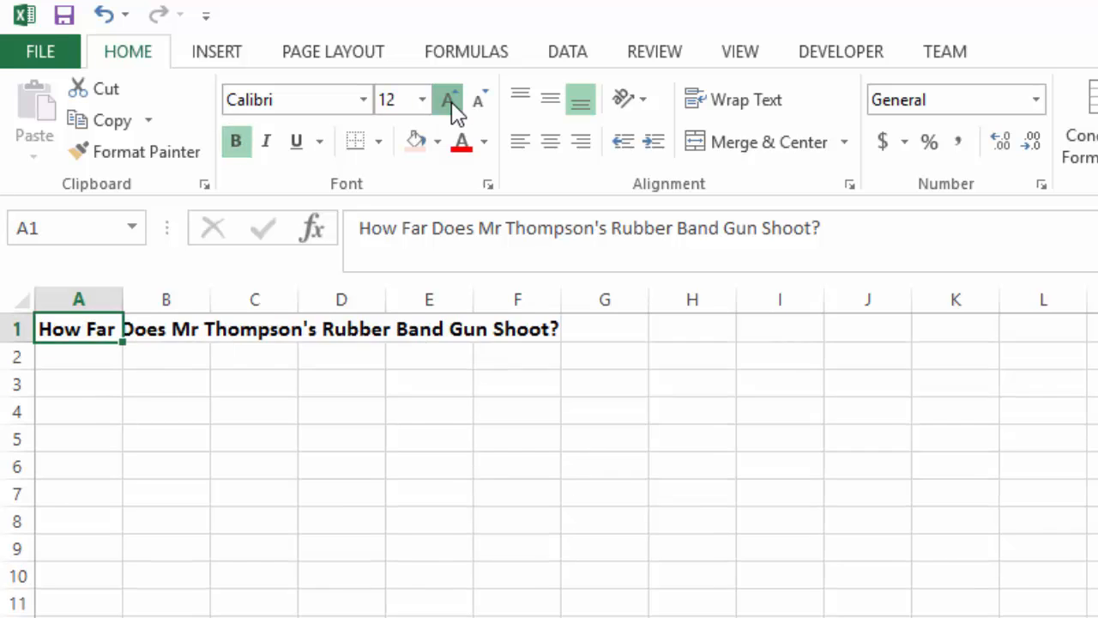
{"action": "left_click", "coordinate": [451, 104]}
{"action": "left_click", "coordinate": [449, 101]}
{"action": "left_click", "coordinate": [449, 101]}
{"action": "left_click", "coordinate": [449, 102]}
{"action": "left_click", "coordinate": [449, 101]}
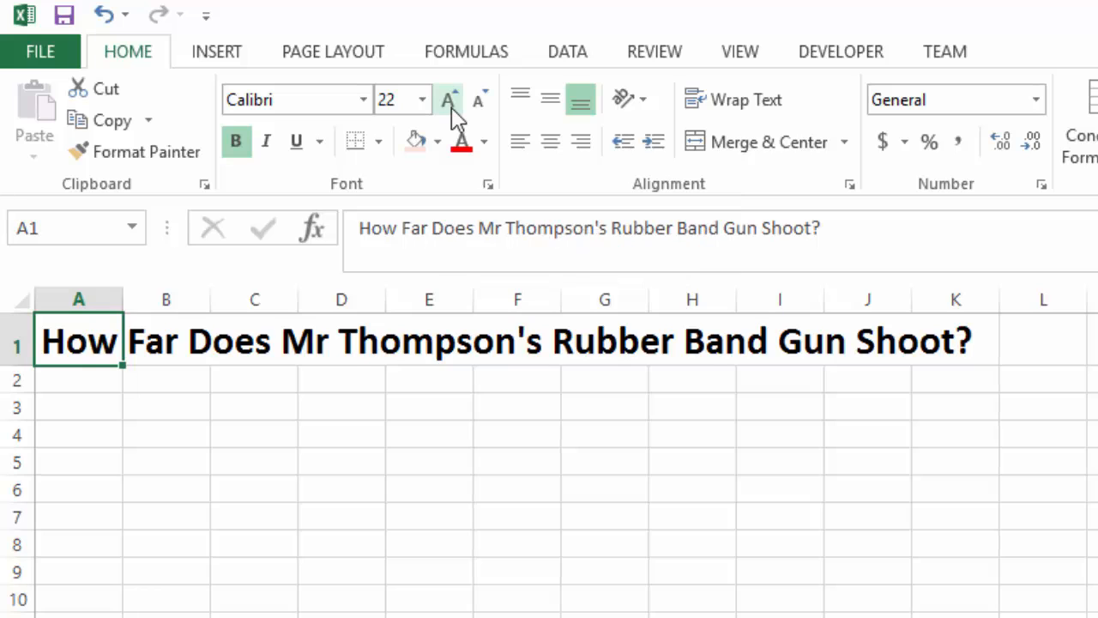
{"action": "left_click", "coordinate": [450, 103]}
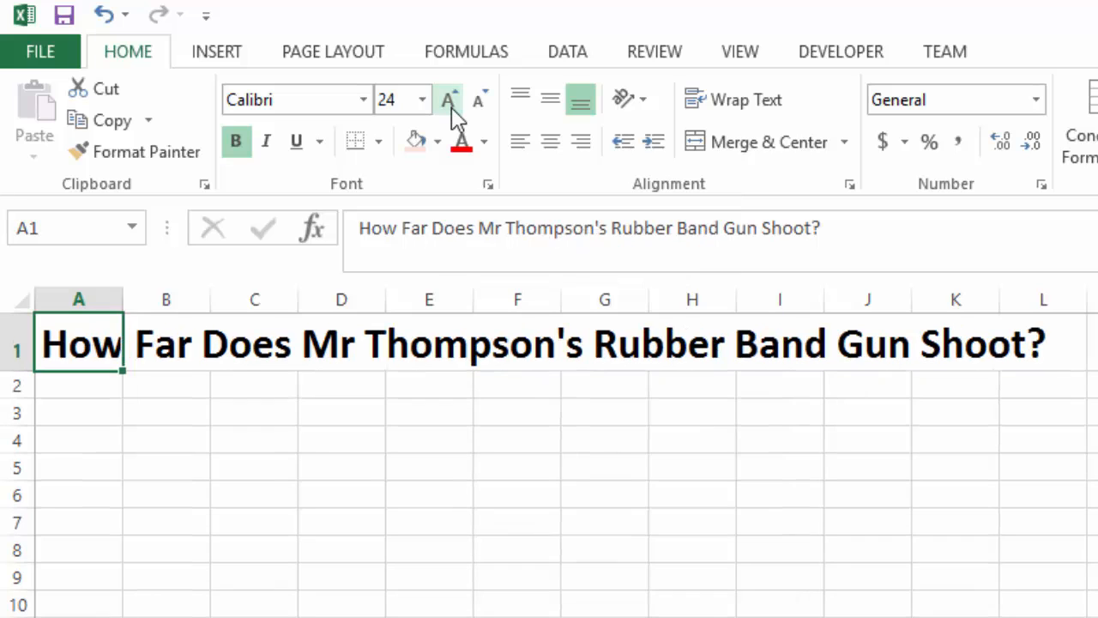
{"action": "left_click", "coordinate": [163, 415]}
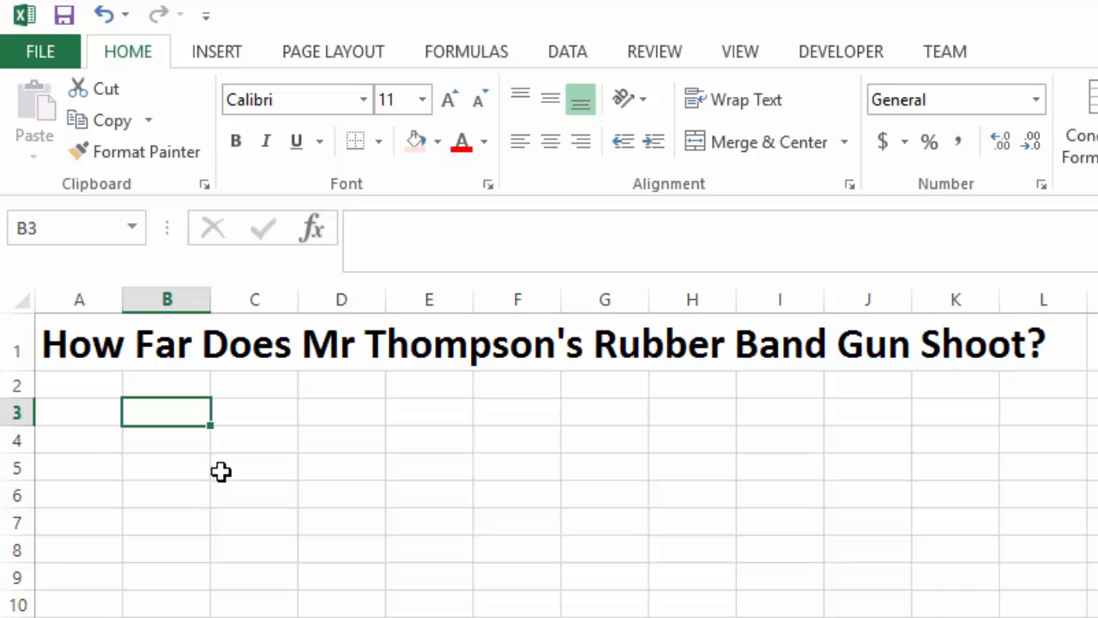
{"action": "left_click", "coordinate": [280, 404]}
{"action": "left_click", "coordinate": [343, 404]}
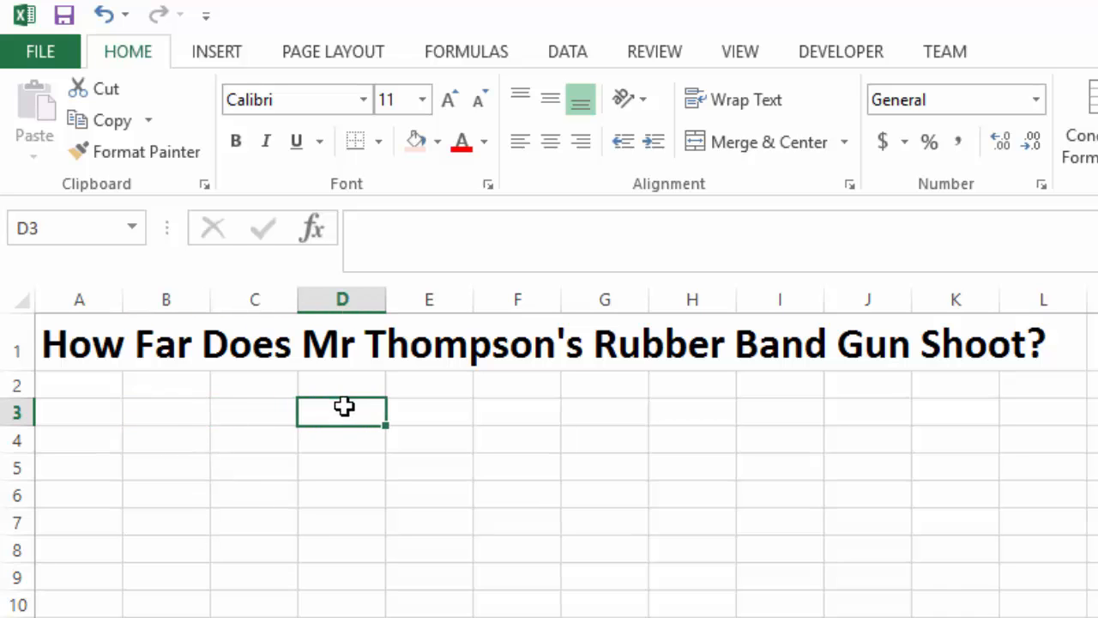
{"action": "left_click", "coordinate": [183, 412]}
{"action": "left_click", "coordinate": [254, 415]}
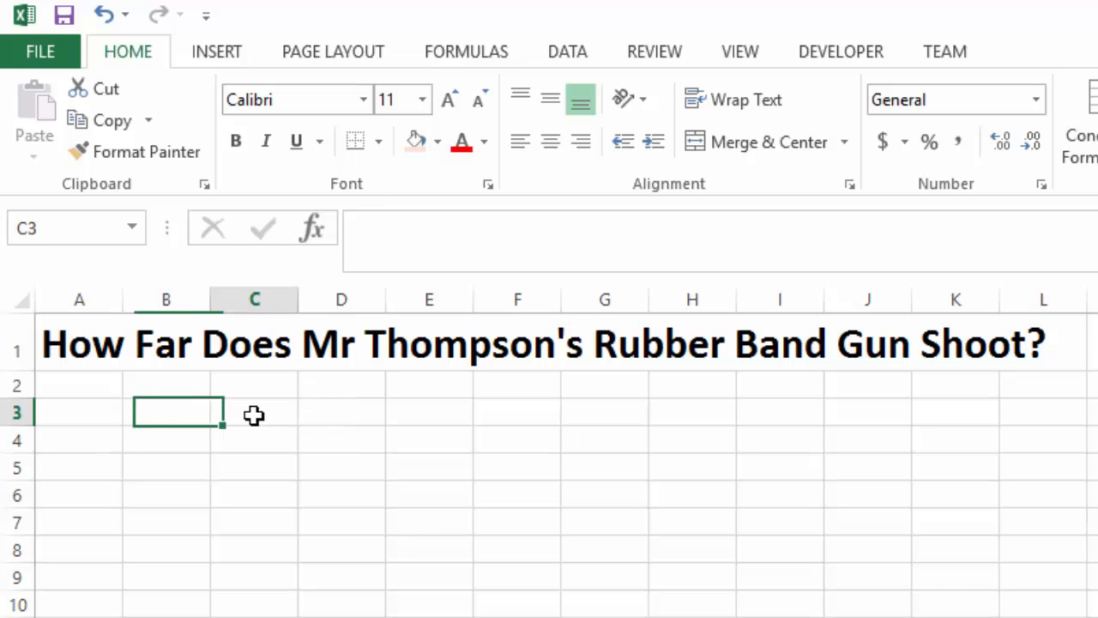
{"action": "left_click", "coordinate": [365, 411]}
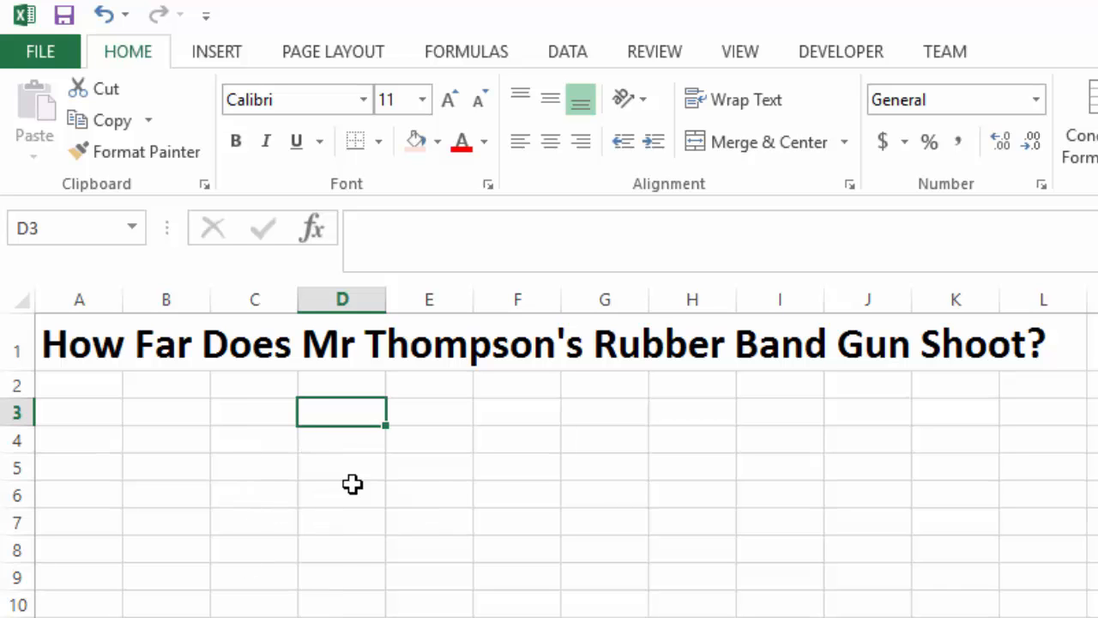
Enter the column header "Blue Rubber Band" in cell B3.
{"action": "left_click", "coordinate": [159, 411]}
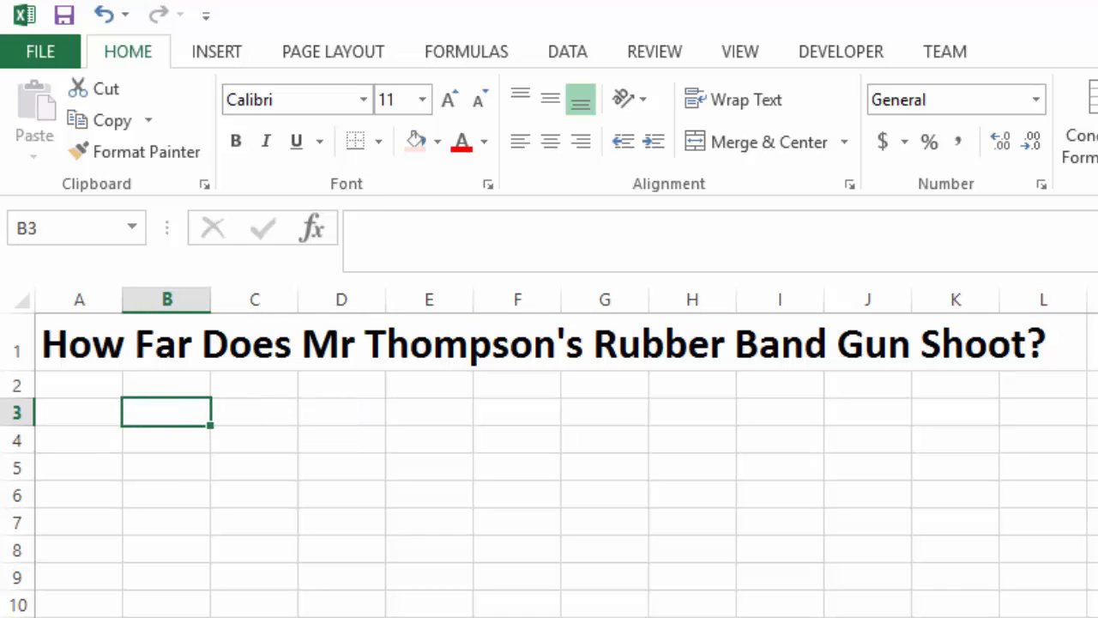
{"action": "type", "text": "Blue Ru"}
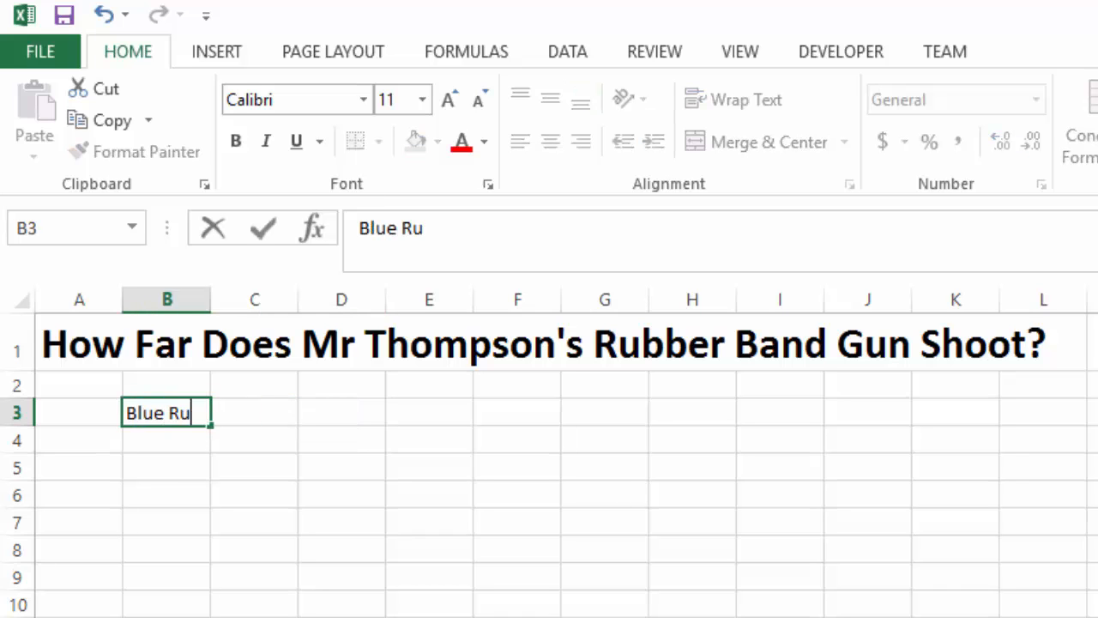
{"action": "type", "text": "bber Band"}
{"action": "key", "text": "Return"}
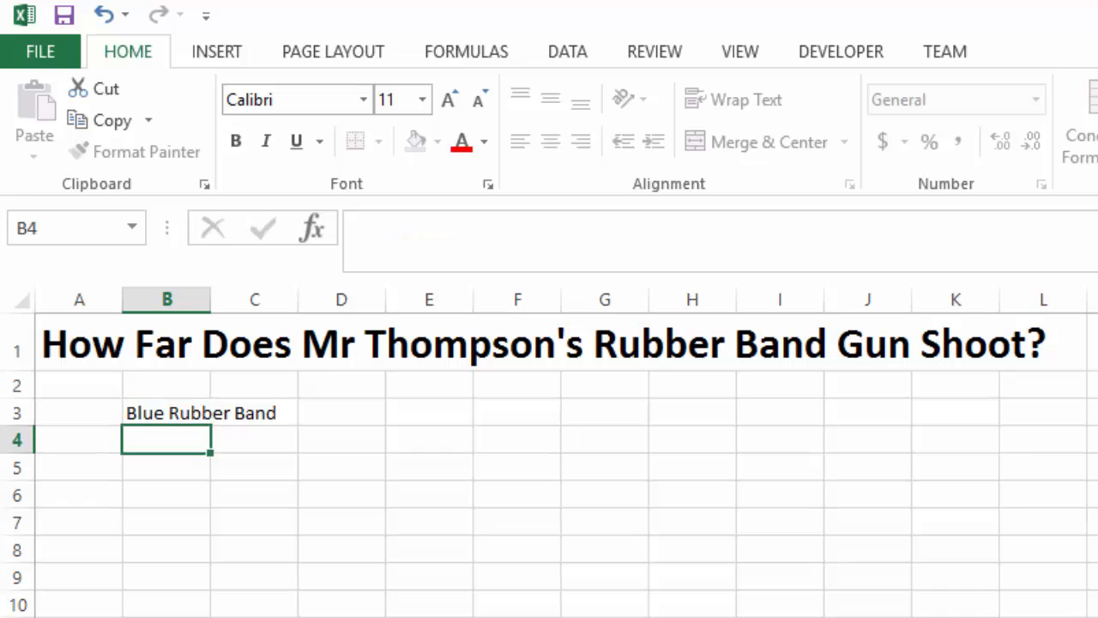
Enter the column header "Green Rubber Band" in cell C3.
{"action": "key", "text": "Up"}
{"action": "key", "text": "Right"}
{"action": "type", "text": "Gr"}
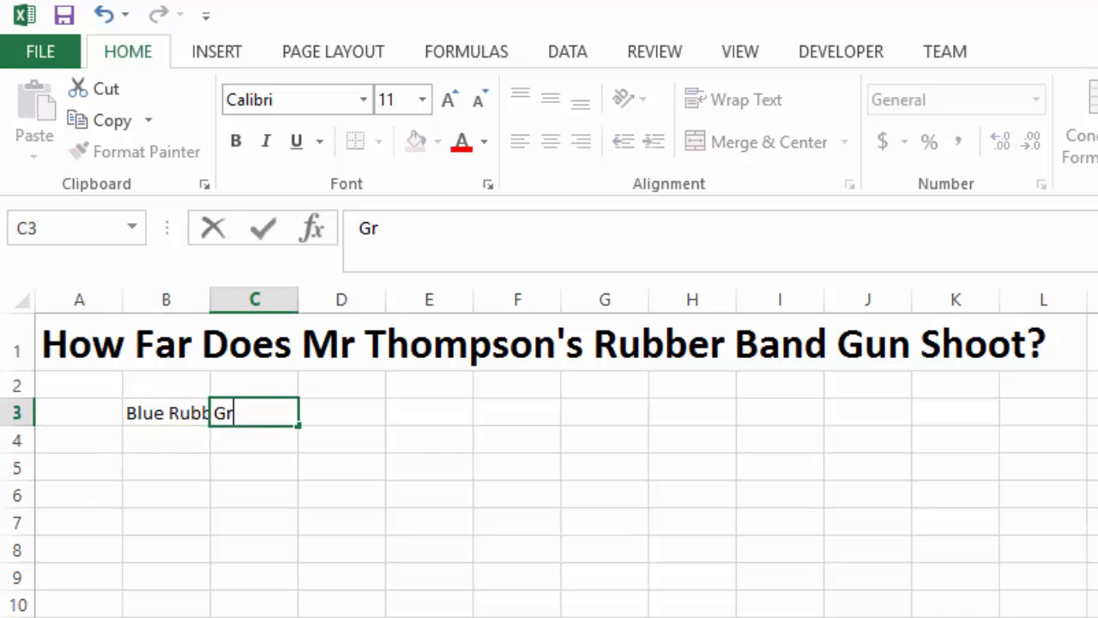
{"action": "type", "text": "een Rub"}
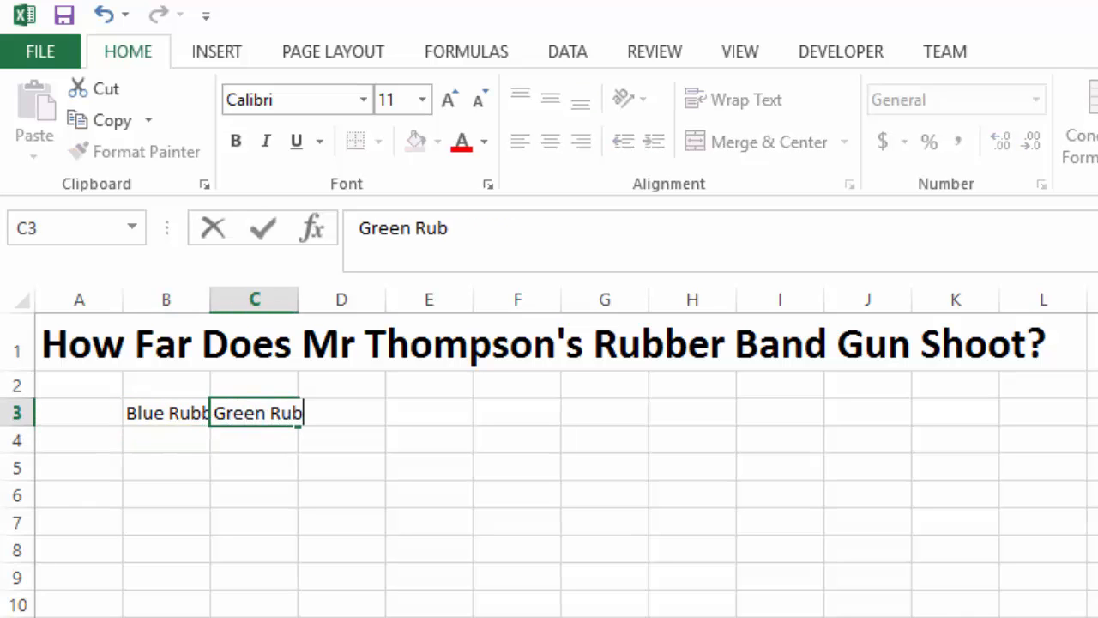
{"action": "type", "text": "ber Band"}
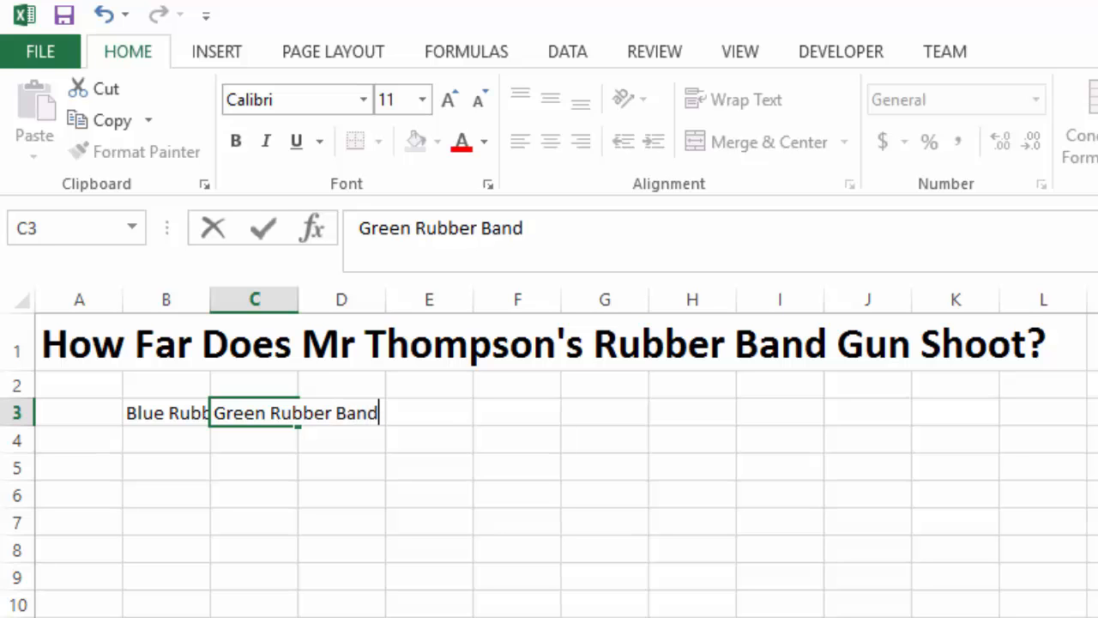
{"action": "key", "text": "Return"}
Enter the column header "Red Rubber Band" in cell D3.
{"action": "key", "text": "Up"}
{"action": "key", "text": "Right"}
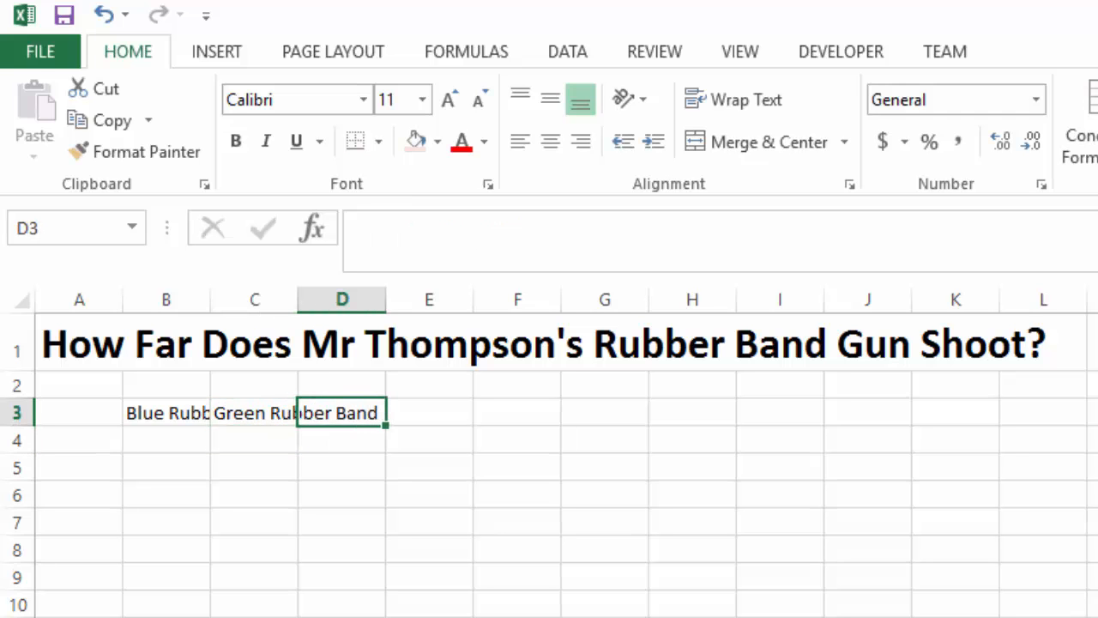
{"action": "type", "text": "Red Rubb"}
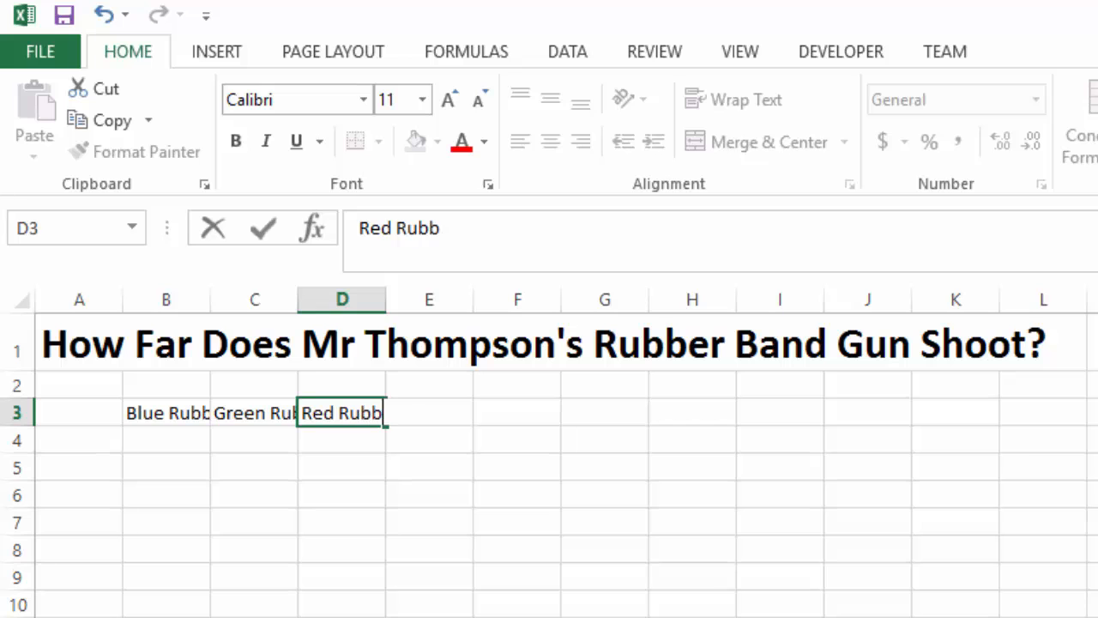
{"action": "type", "text": "er Band"}
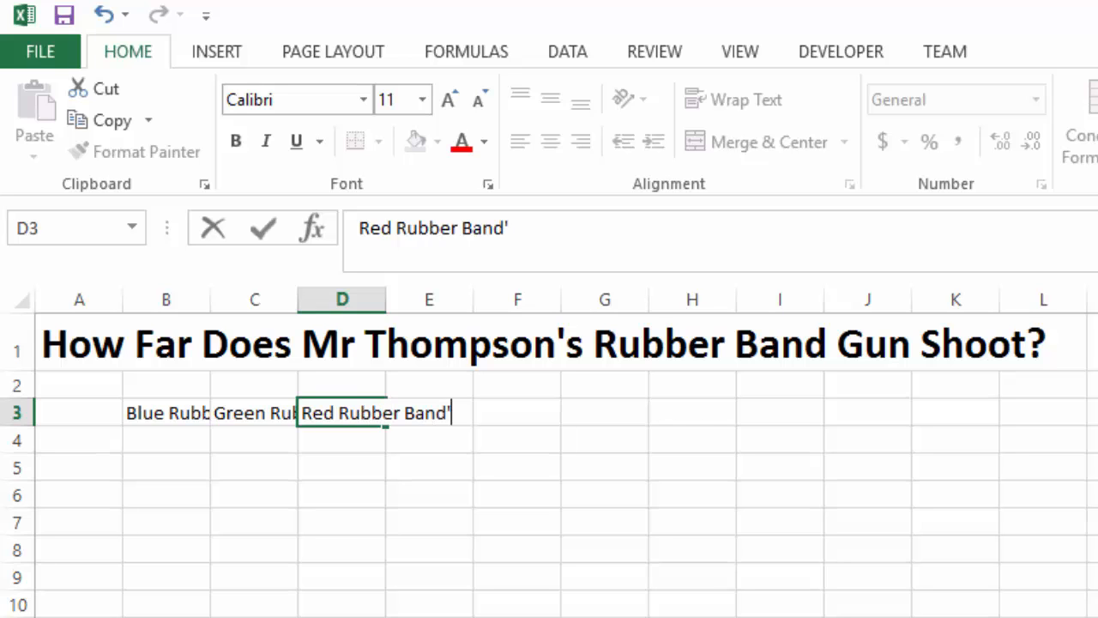
{"action": "key", "text": "Return"}
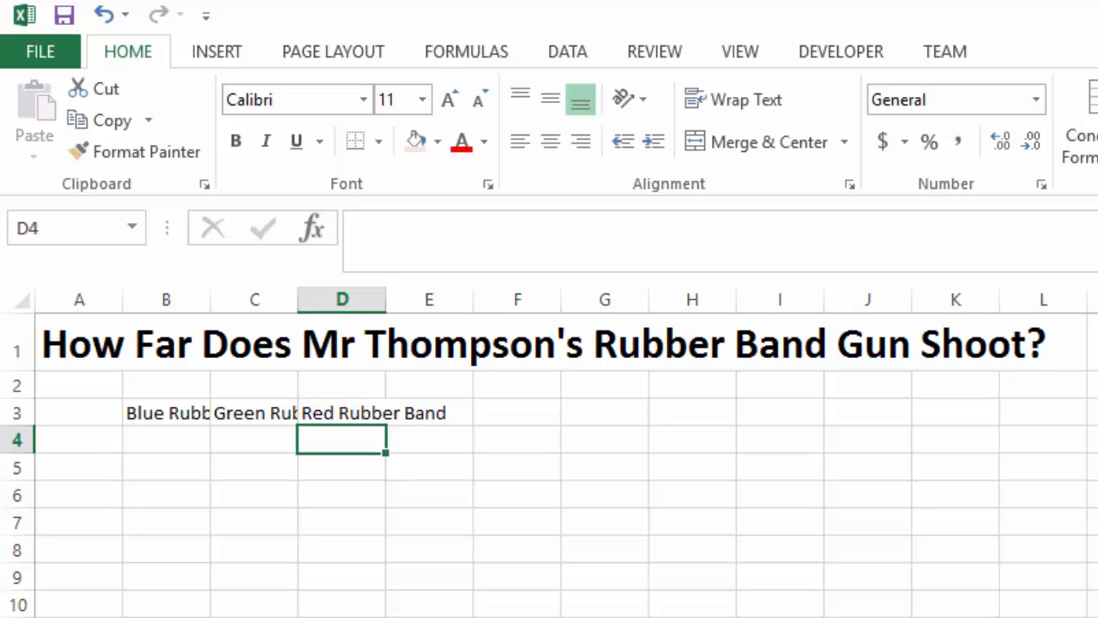
{"action": "left_click", "coordinate": [172, 414]}
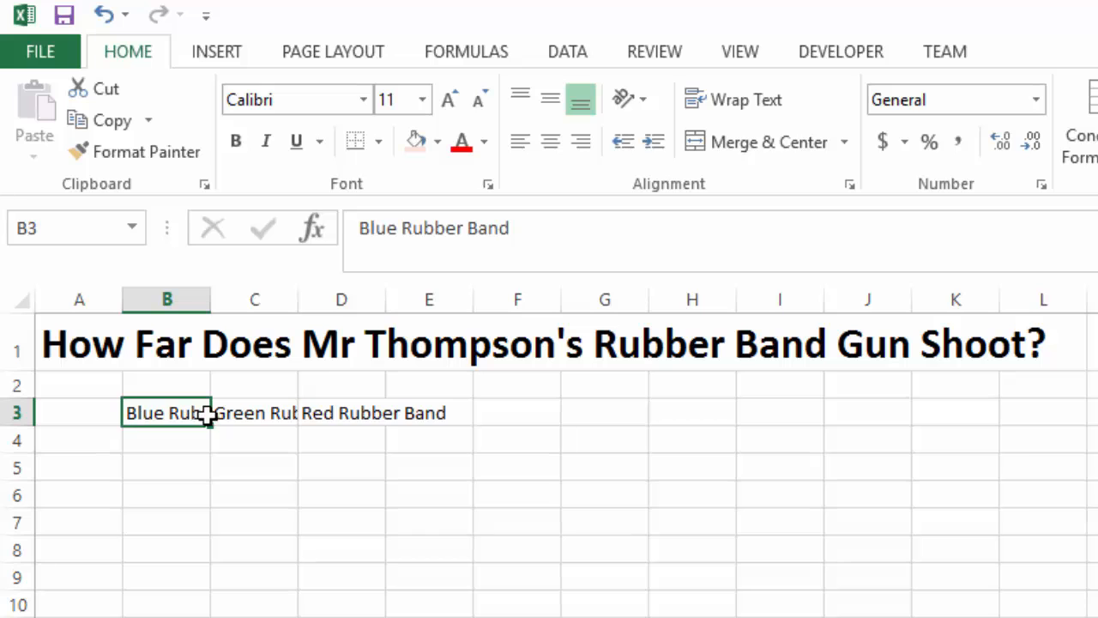
{"action": "left_click_drag", "start_coordinate": [204, 412], "coordinate": [369, 404]}
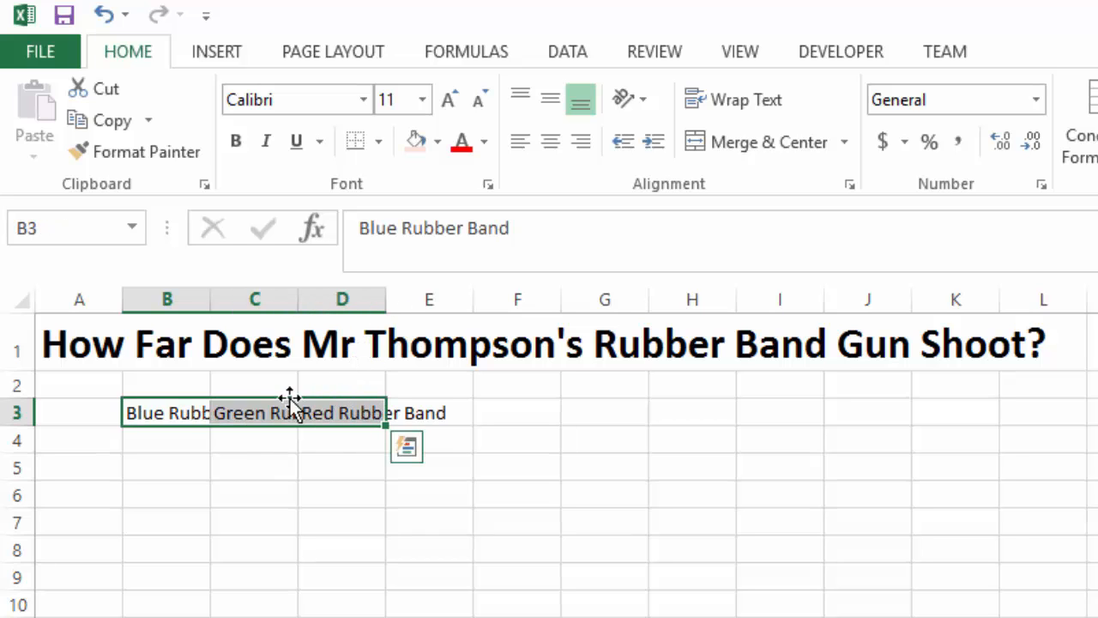
{"action": "left_click", "coordinate": [196, 409]}
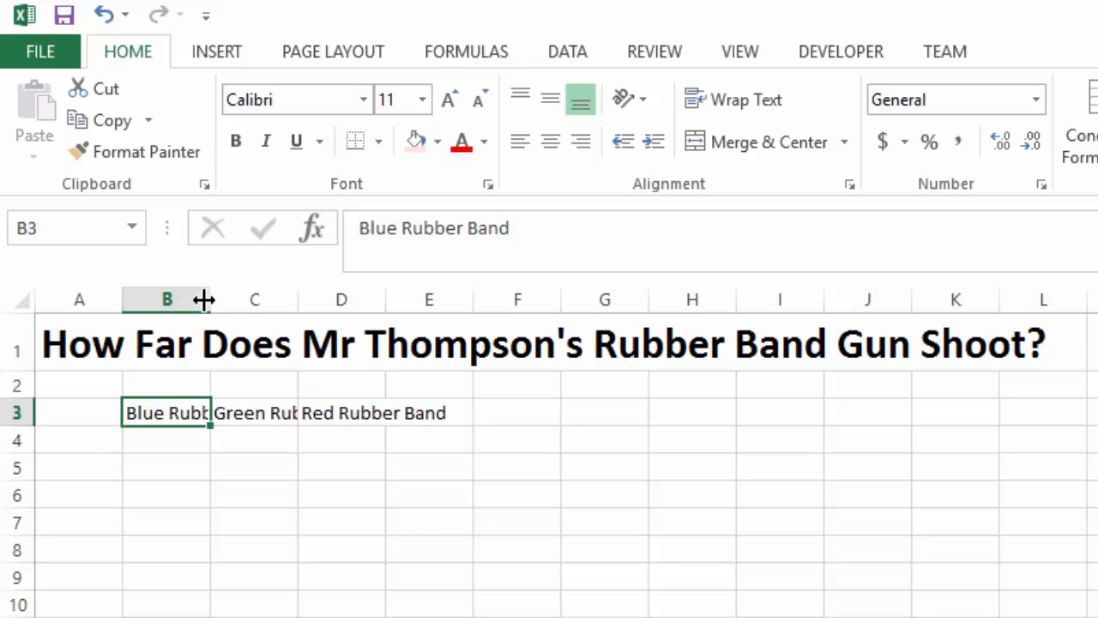
Widen columns B, C and D so each rubber band header fits in its own cell with a little spare room.
{"action": "left_click_drag", "start_coordinate": [204, 306], "coordinate": [282, 305]}
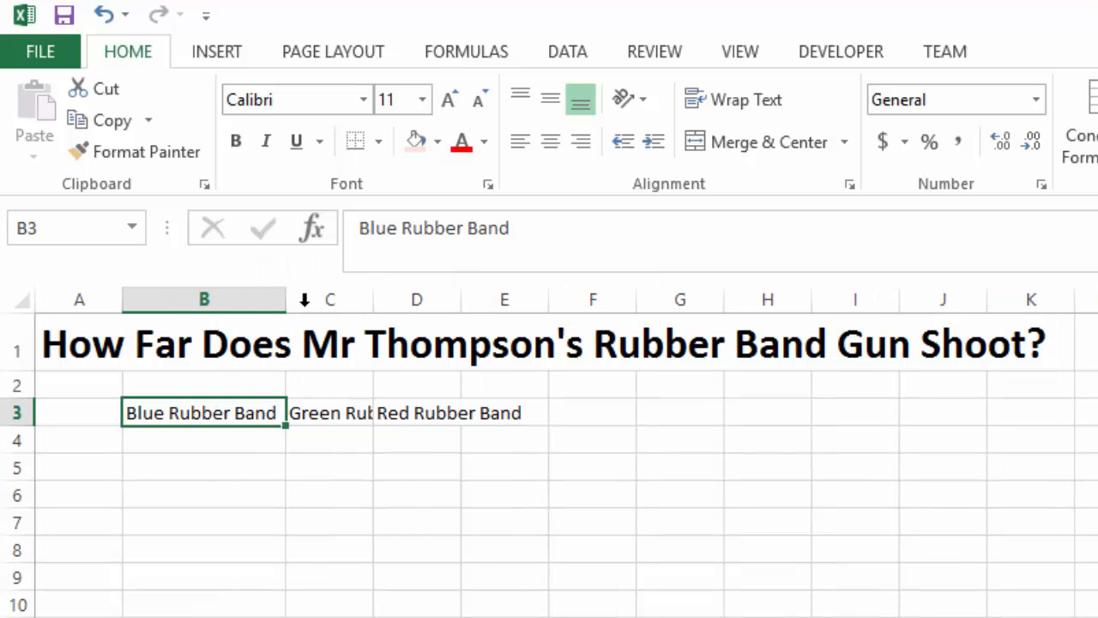
{"action": "left_click_drag", "start_coordinate": [370, 301], "coordinate": [459, 304]}
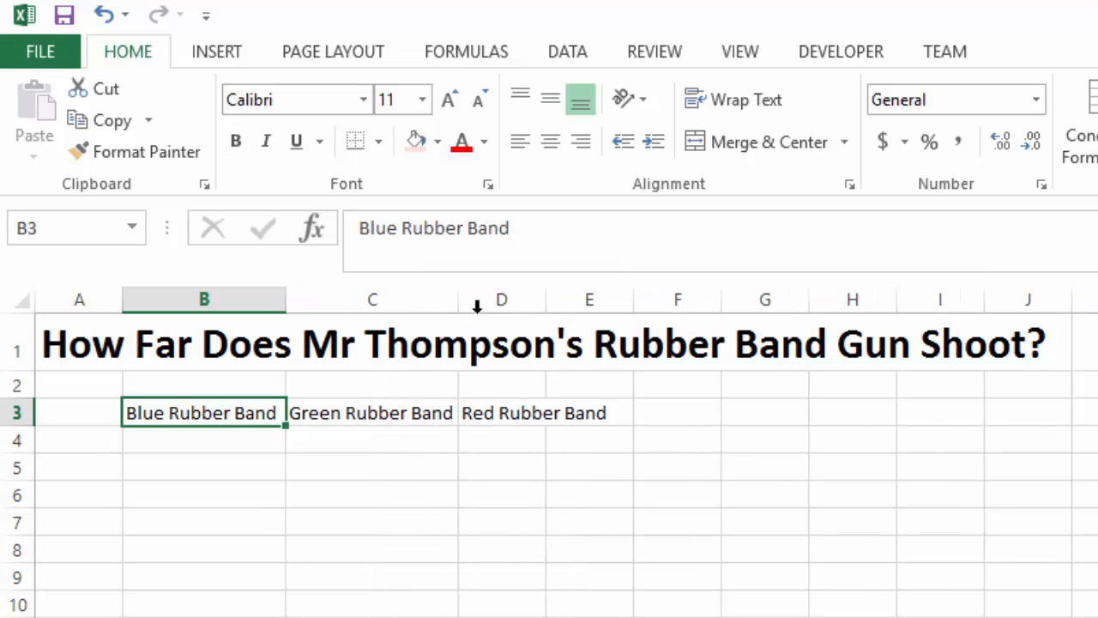
{"action": "left_click_drag", "start_coordinate": [546, 300], "coordinate": [615, 301]}
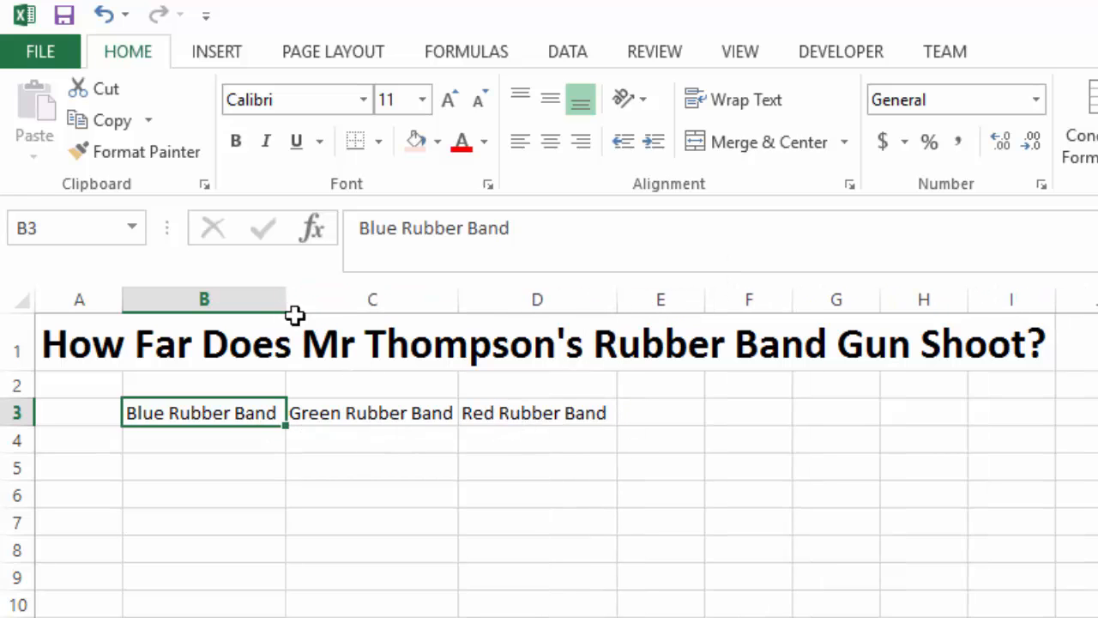
{"action": "left_click_drag", "start_coordinate": [287, 303], "coordinate": [292, 302]}
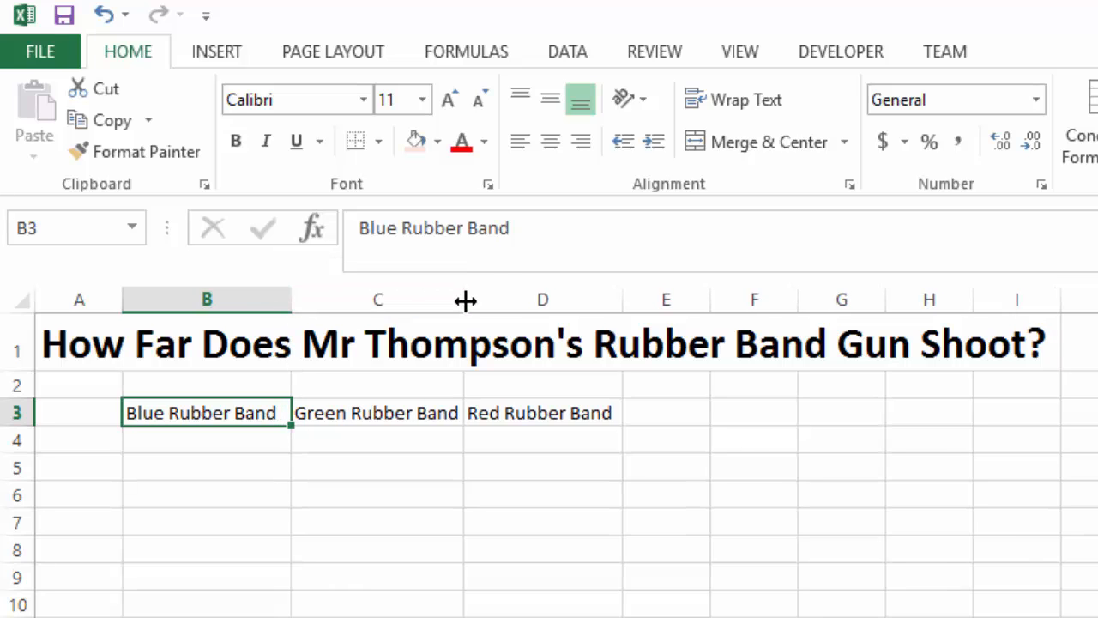
{"action": "left_click_drag", "start_coordinate": [465, 301], "coordinate": [485, 301]}
{"action": "left_click_drag", "start_coordinate": [646, 310], "coordinate": [664, 306]}
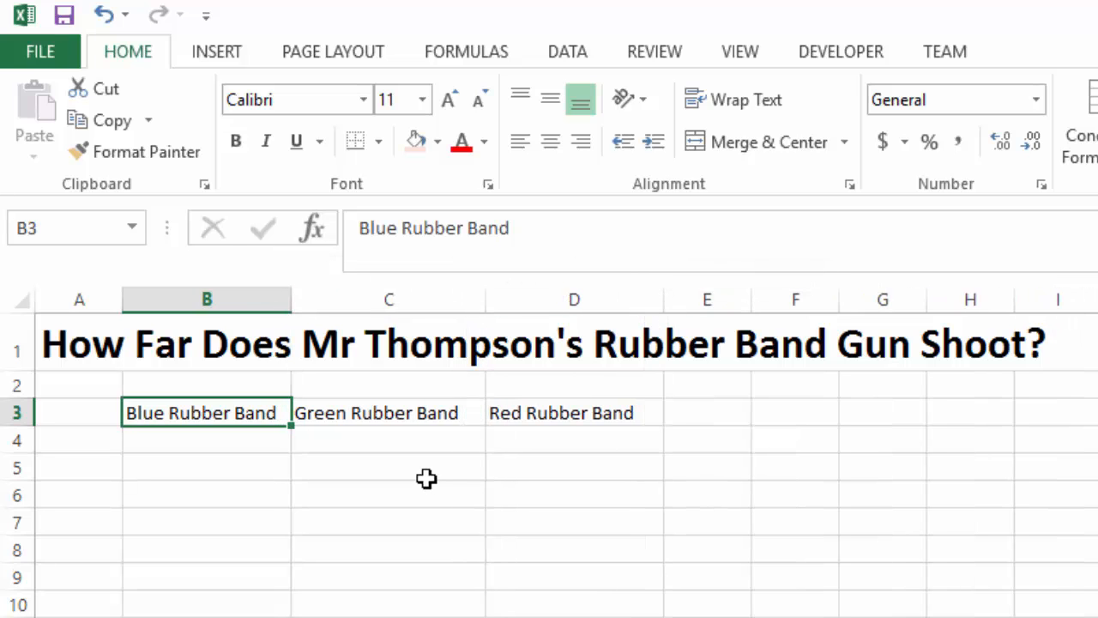
{"action": "left_click", "coordinate": [220, 439]}
{"action": "left_click_drag", "start_coordinate": [220, 439], "coordinate": [209, 571]}
{"action": "left_click", "coordinate": [208, 441]}
{"action": "left_click", "coordinate": [211, 466]}
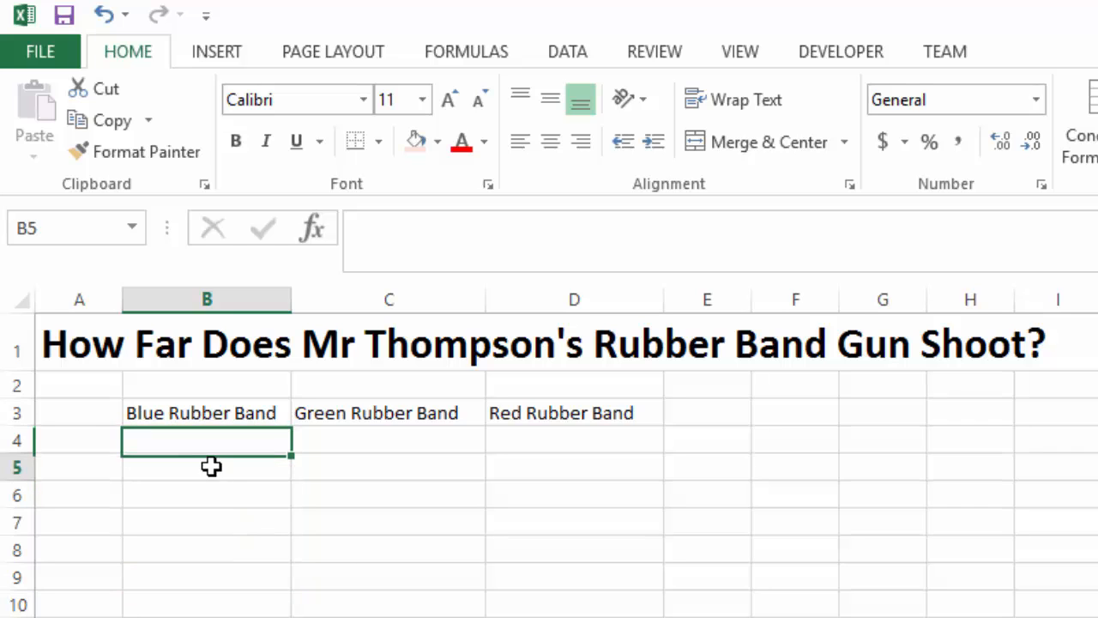
{"action": "left_click", "coordinate": [214, 513]}
{"action": "left_click", "coordinate": [214, 495]}
{"action": "left_click", "coordinate": [216, 521]}
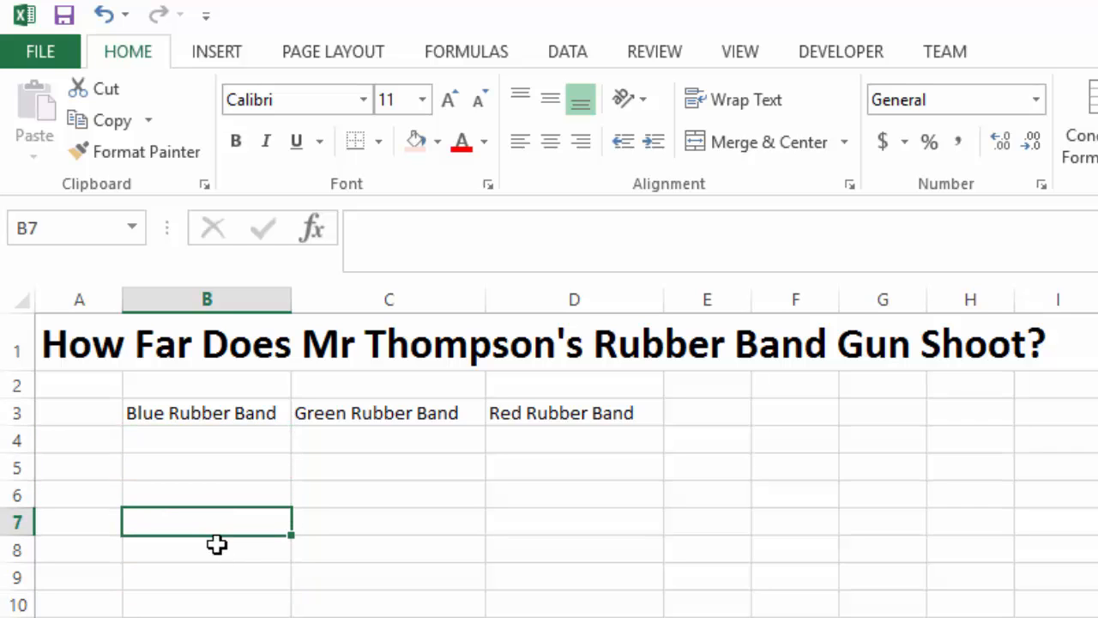
{"action": "left_click", "coordinate": [216, 552]}
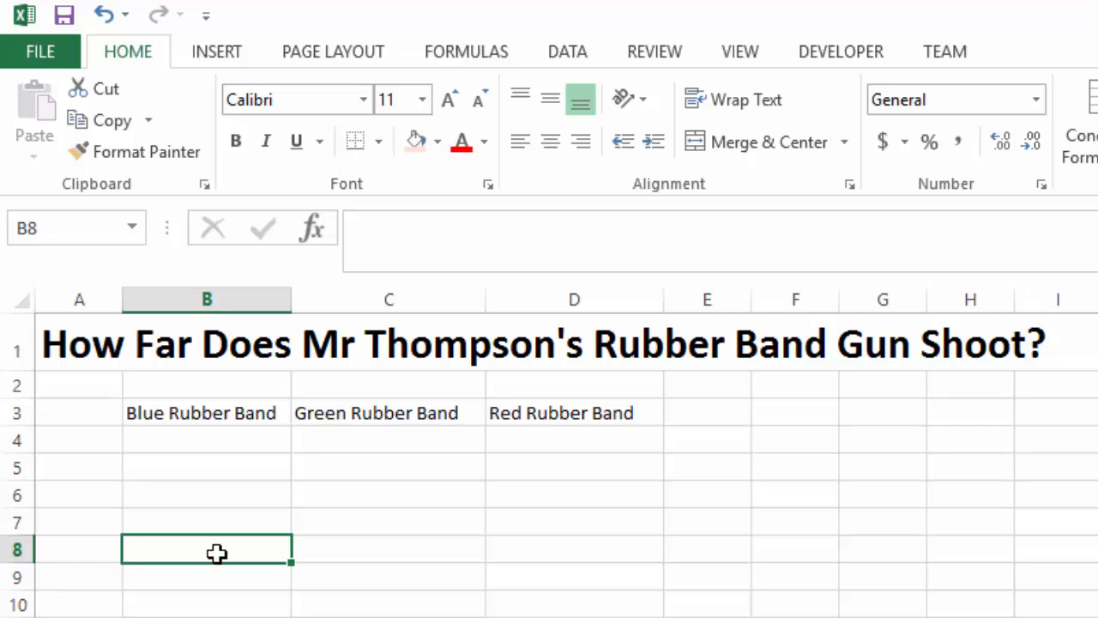
{"action": "left_click", "coordinate": [355, 438]}
{"action": "left_click_drag", "start_coordinate": [356, 471], "coordinate": [357, 552]}
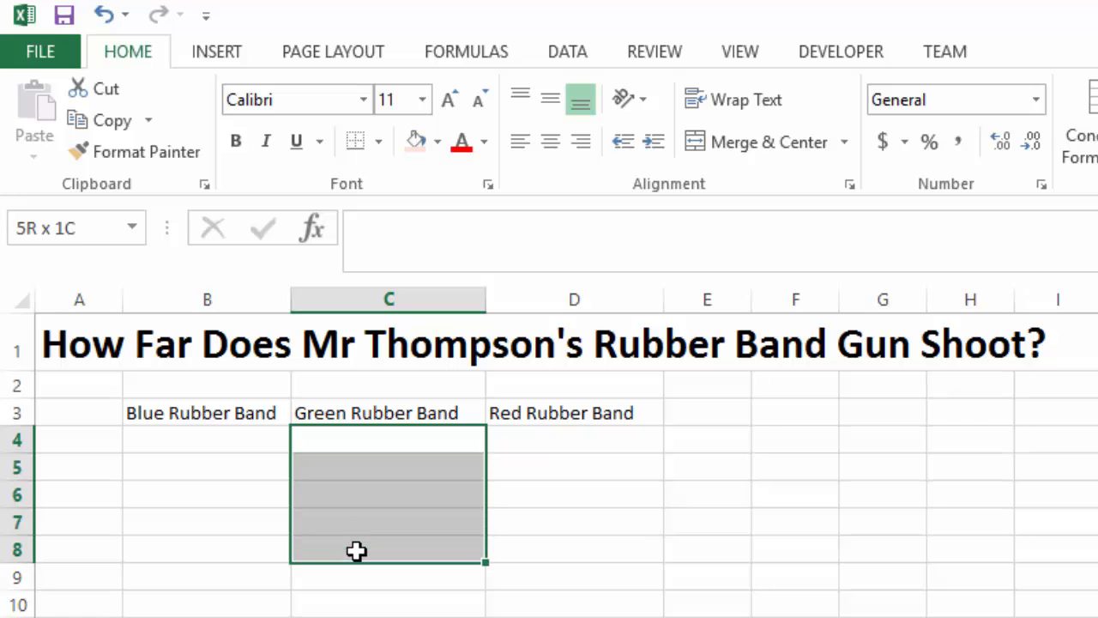
{"action": "left_click", "coordinate": [557, 435]}
{"action": "left_click_drag", "start_coordinate": [557, 435], "coordinate": [565, 557]}
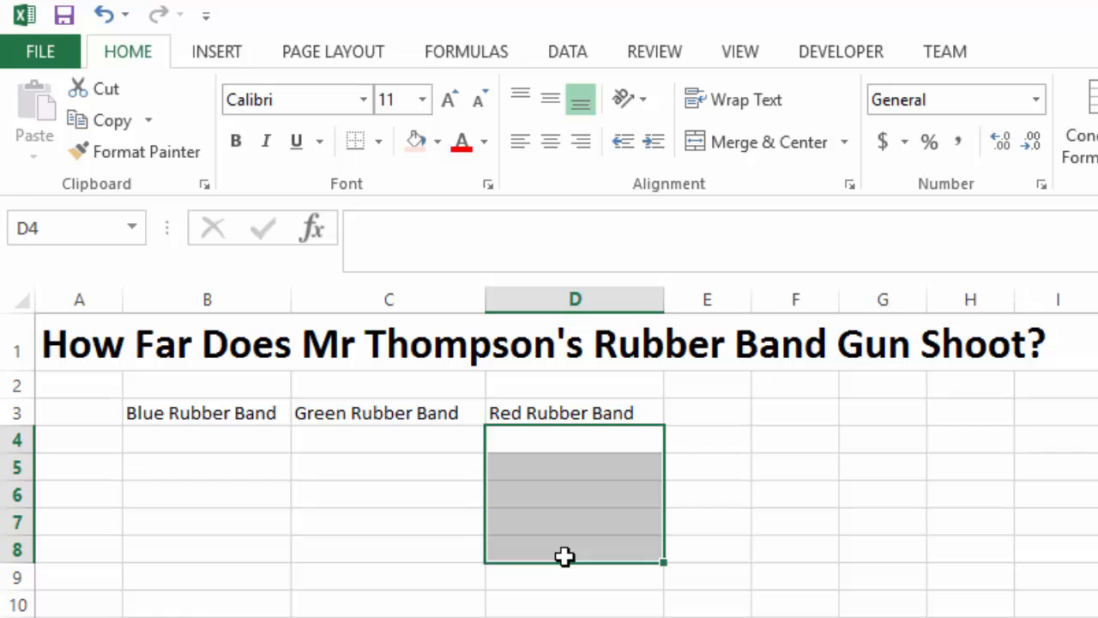
Enter the row label "Distance (m)" in cell A4 and widen column A so the label fits in its cell.
{"action": "left_click", "coordinate": [71, 442]}
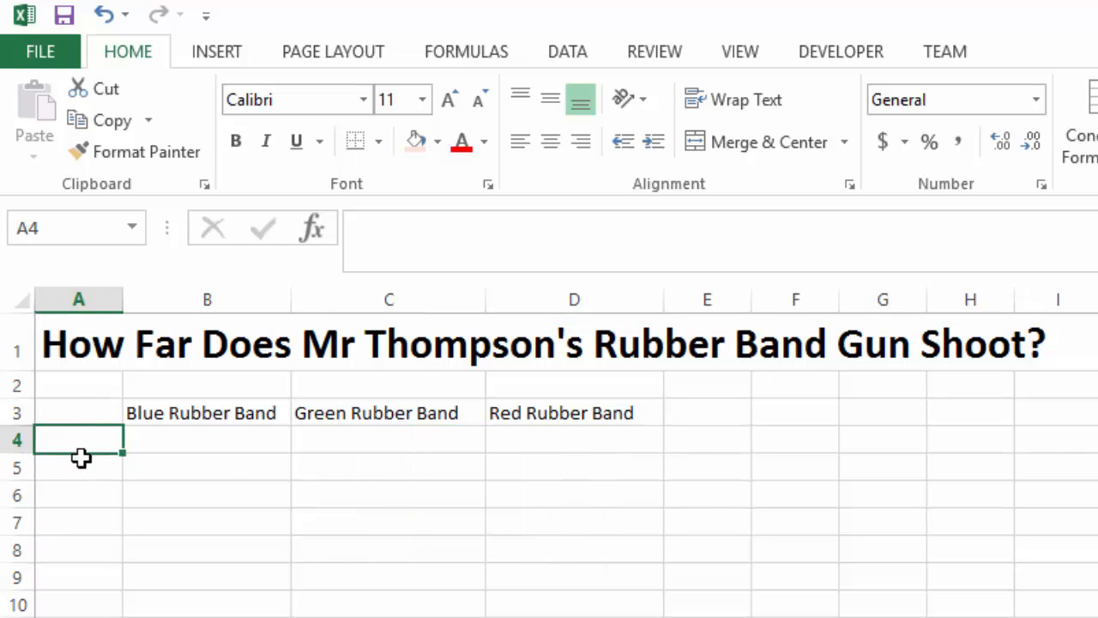
{"action": "type", "text": "Distance ("}
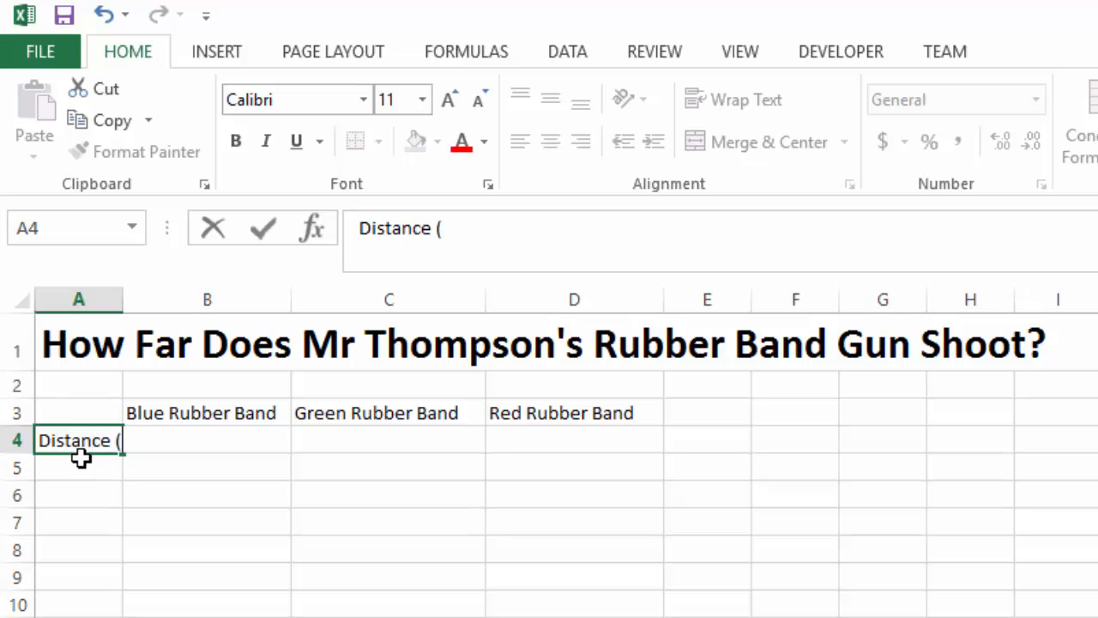
{"action": "type", "text": "m)"}
{"action": "key", "text": "Return"}
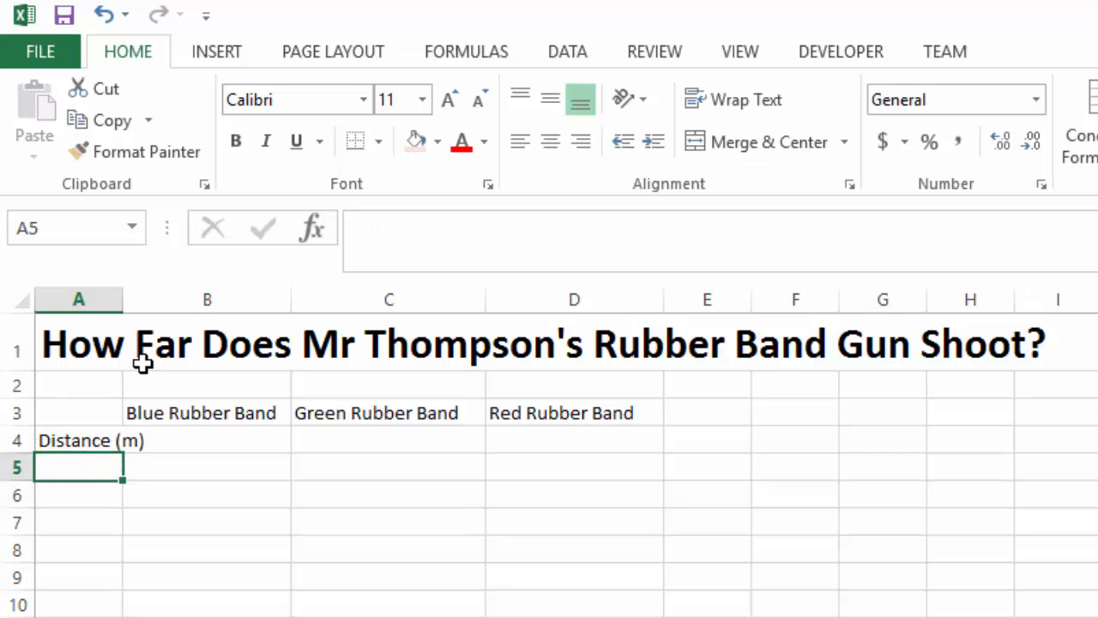
{"action": "left_click_drag", "start_coordinate": [123, 299], "coordinate": [170, 312]}
Enter the blue rubber band distances 5.5, 5.6, 6.0, 5.1 and 5 in cells B4 to B8.
{"action": "left_click", "coordinate": [242, 441]}
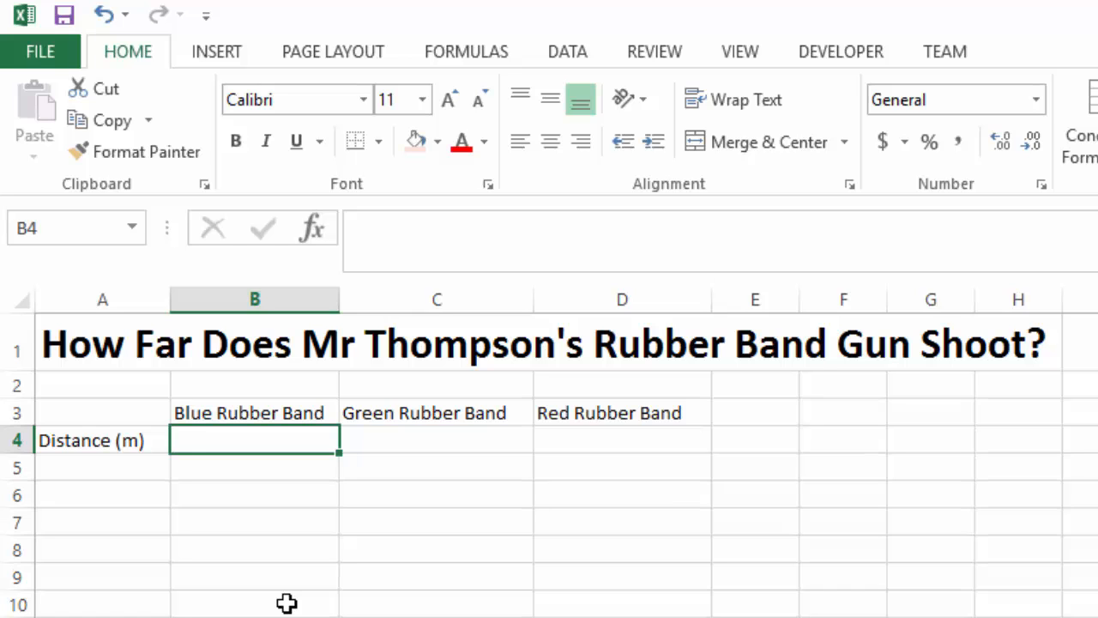
{"action": "type", "text": "5.5"}
{"action": "key", "text": "Return"}
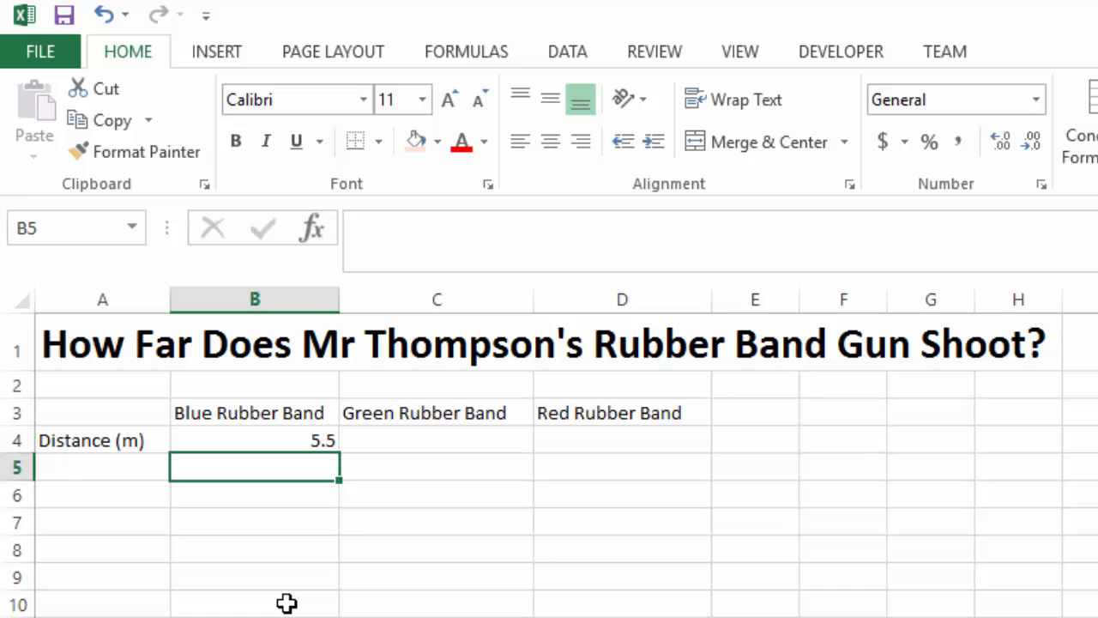
{"action": "type", "text": "5.6"}
{"action": "key", "text": "Return"}
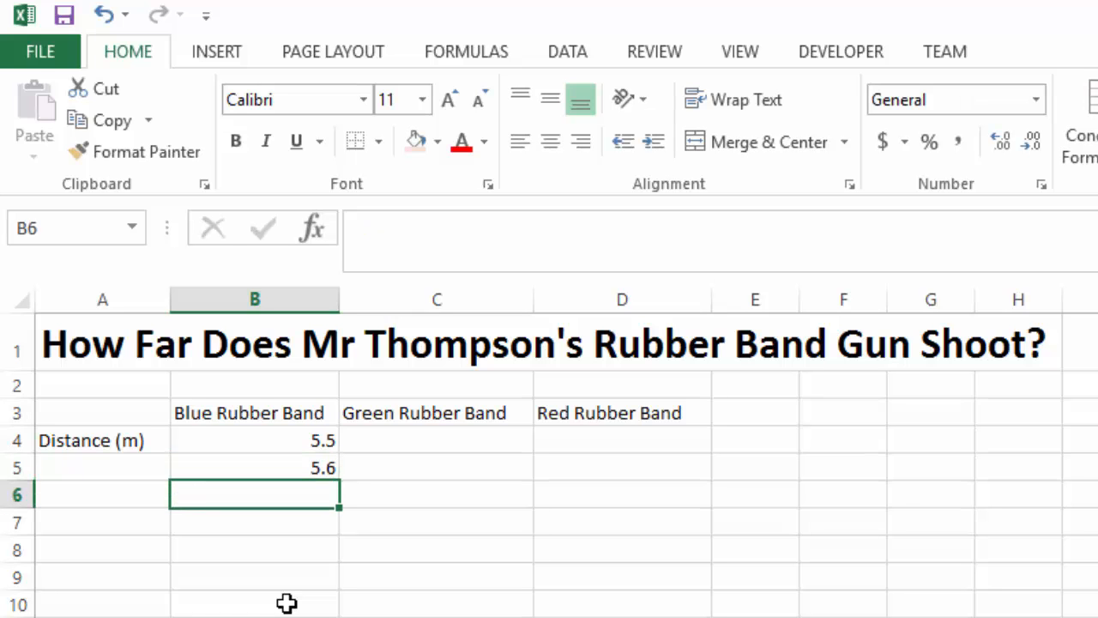
{"action": "type", "text": "6.0"}
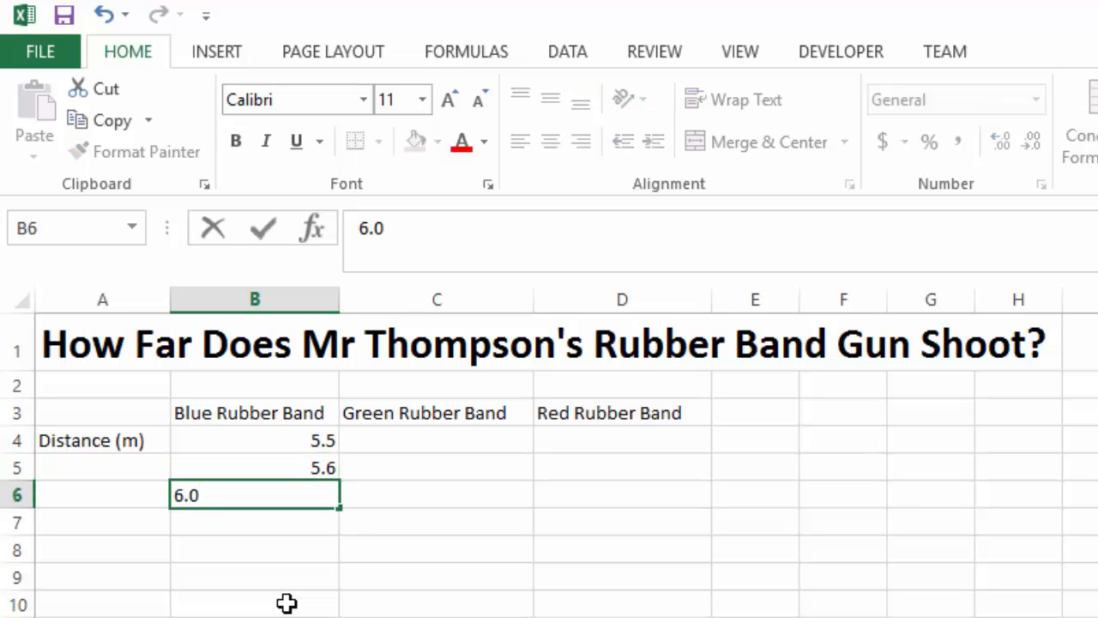
{"action": "key", "text": "Return"}
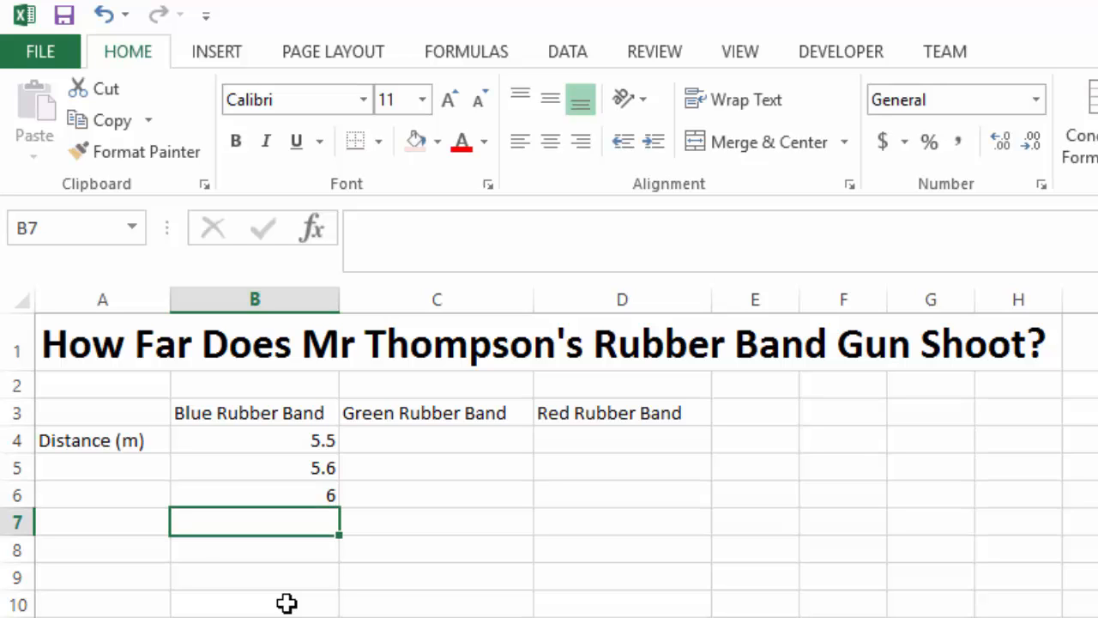
{"action": "type", "text": "5.1"}
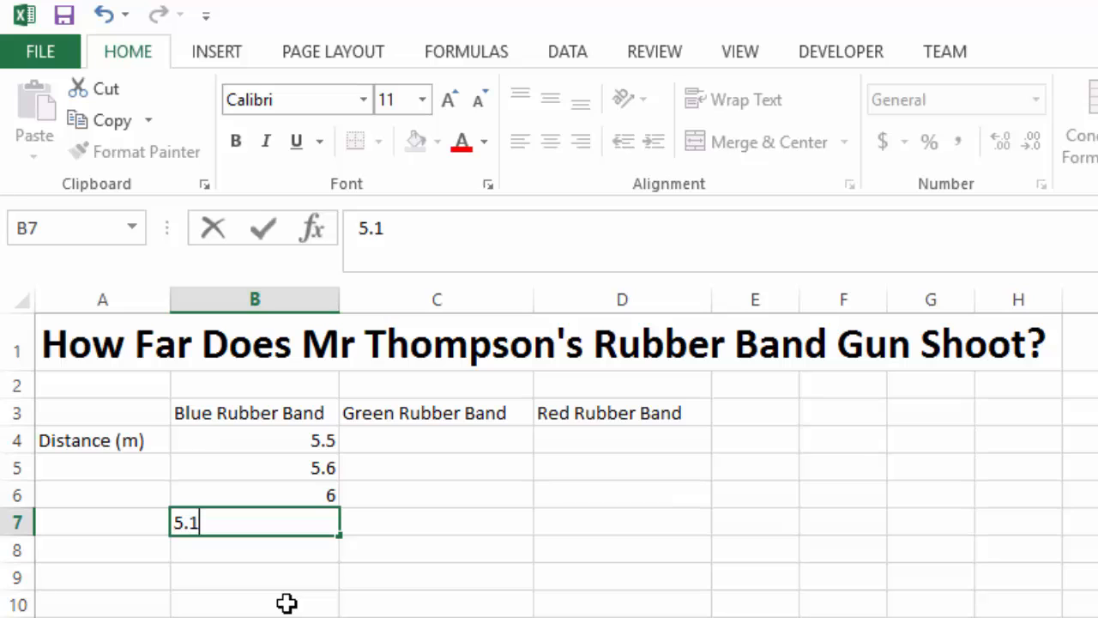
{"action": "key", "text": "Return"}
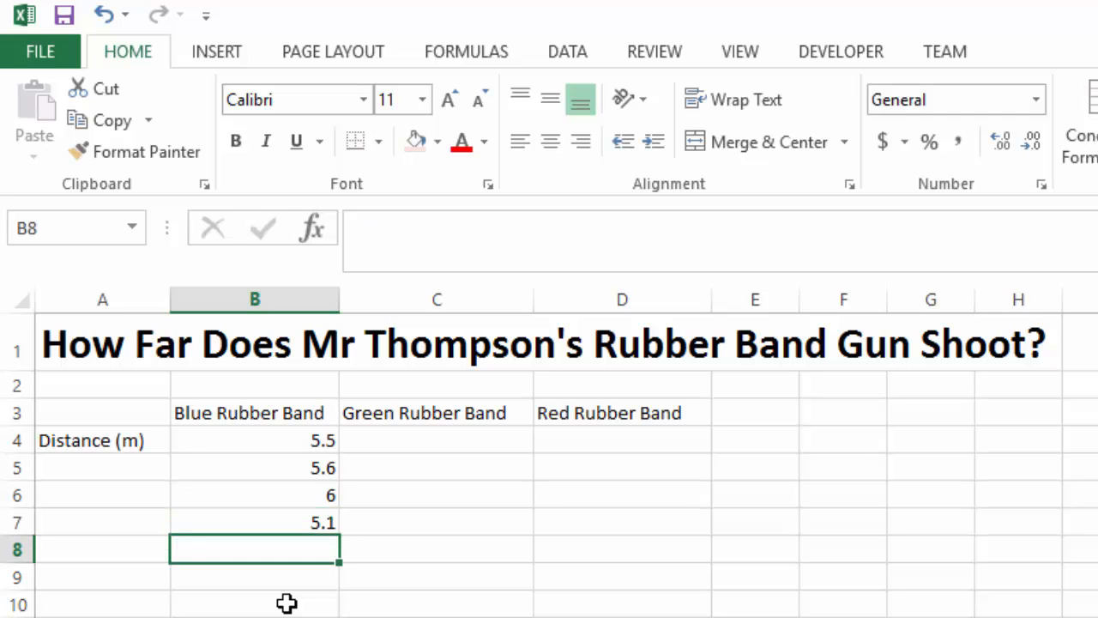
{"action": "type", "text": "5."}
{"action": "key", "text": "Return"}
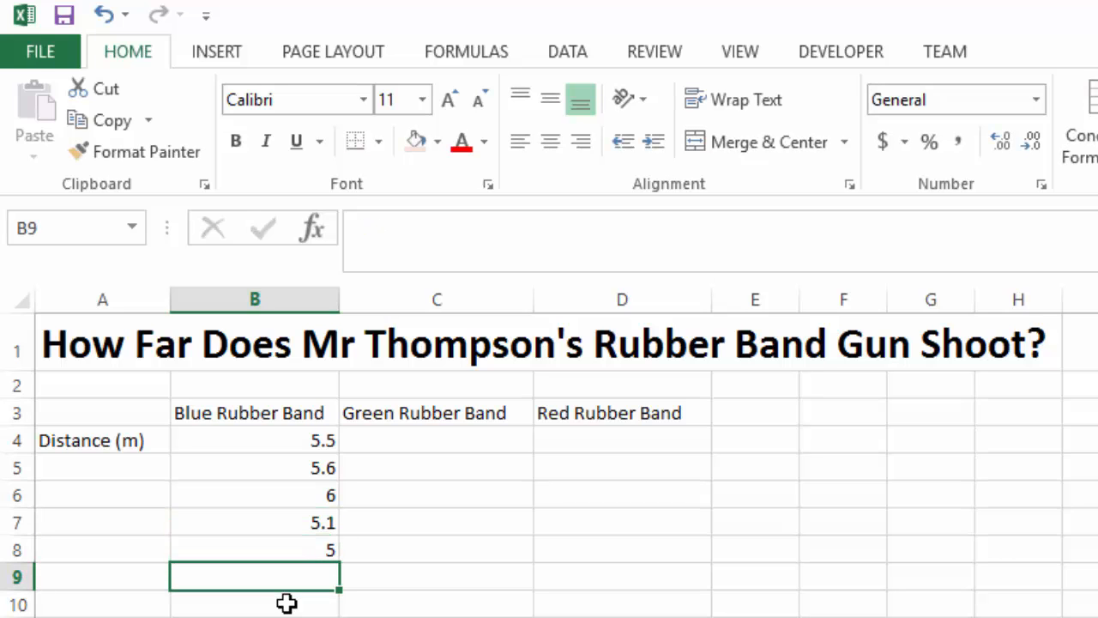
{"action": "left_click_drag", "start_coordinate": [300, 438], "coordinate": [302, 542]}
{"action": "left_click", "coordinate": [311, 413]}
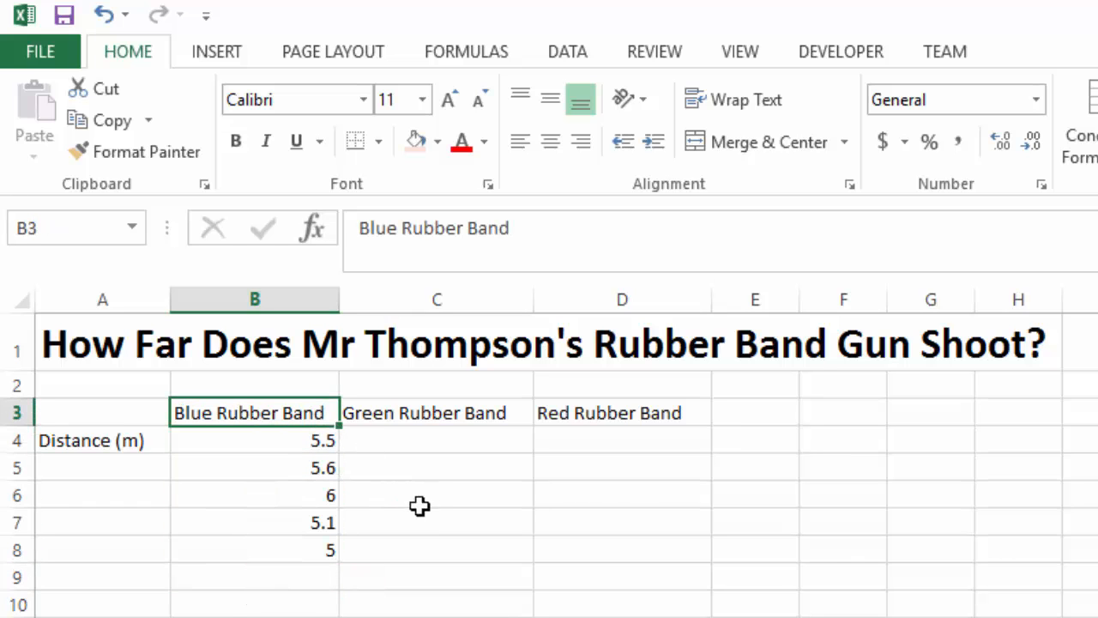
Enter the green rubber band distances 3.4, 3.2, 3.5, 4.1 and 3.0 in cells C4 to C8.
{"action": "left_click", "coordinate": [437, 441]}
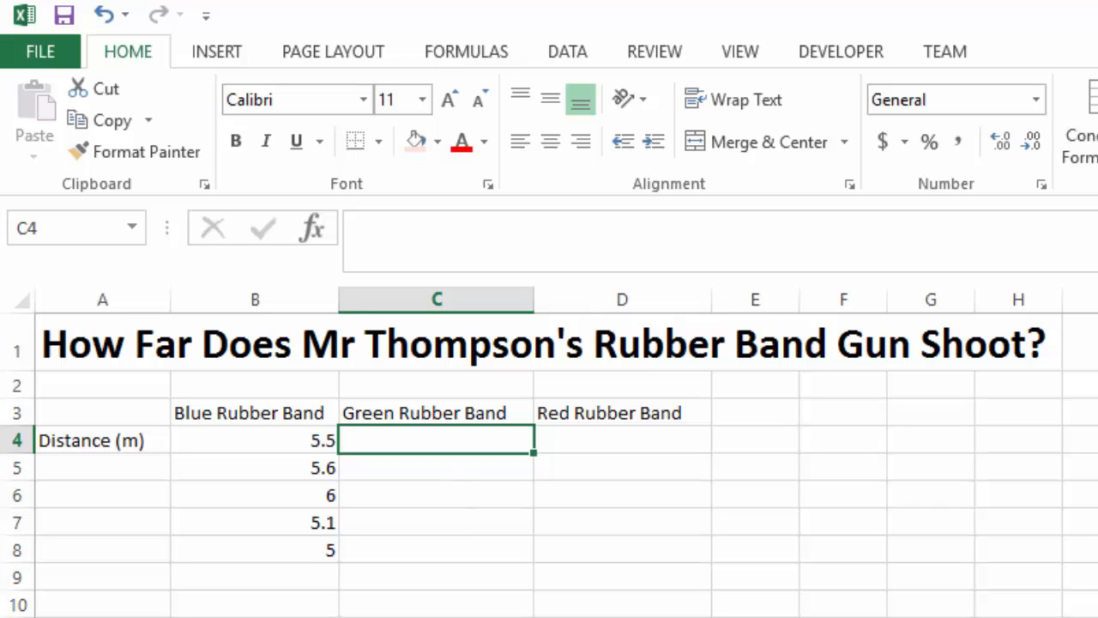
{"action": "type", "text": "3.4"}
{"action": "key", "text": "Return"}
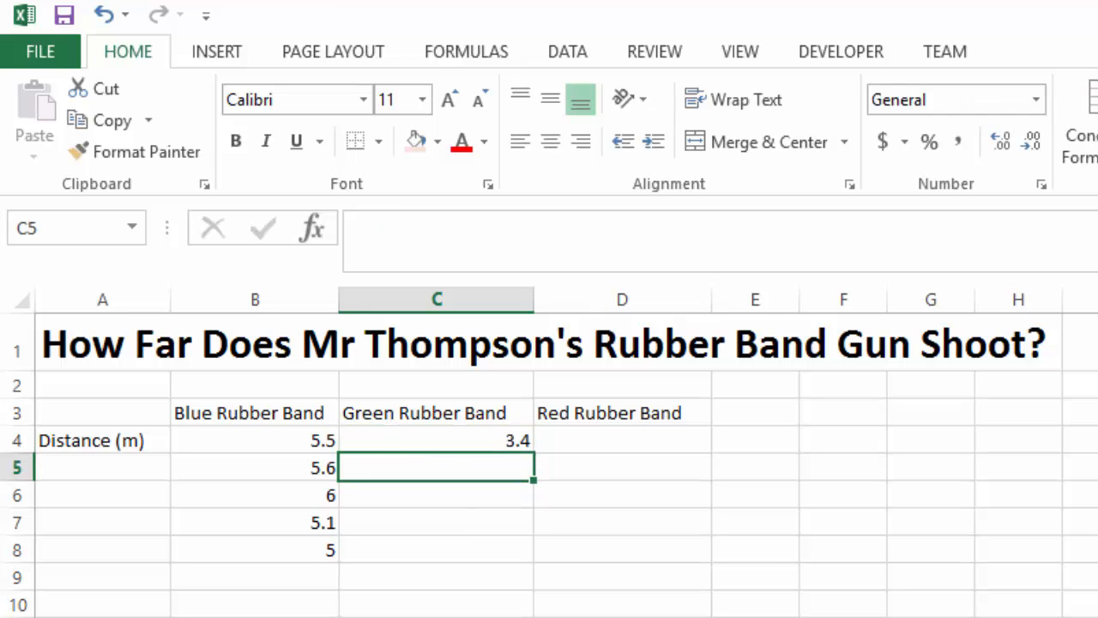
{"action": "type", "text": "3.2"}
{"action": "key", "text": "Return"}
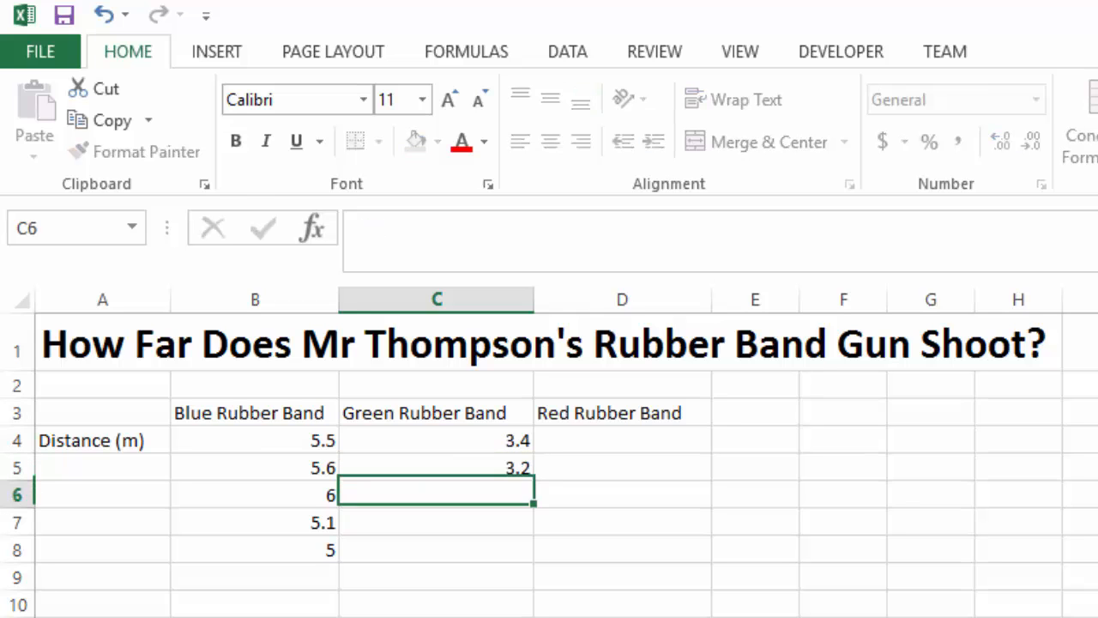
{"action": "type", "text": "3.5"}
{"action": "key", "text": "Return"}
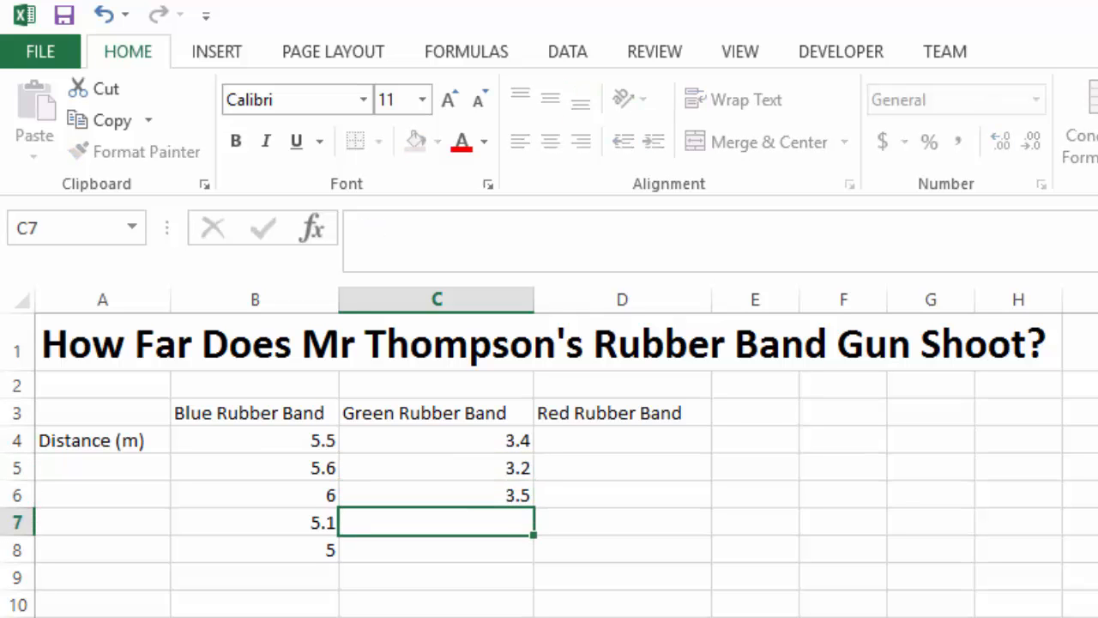
{"action": "type", "text": "4.1"}
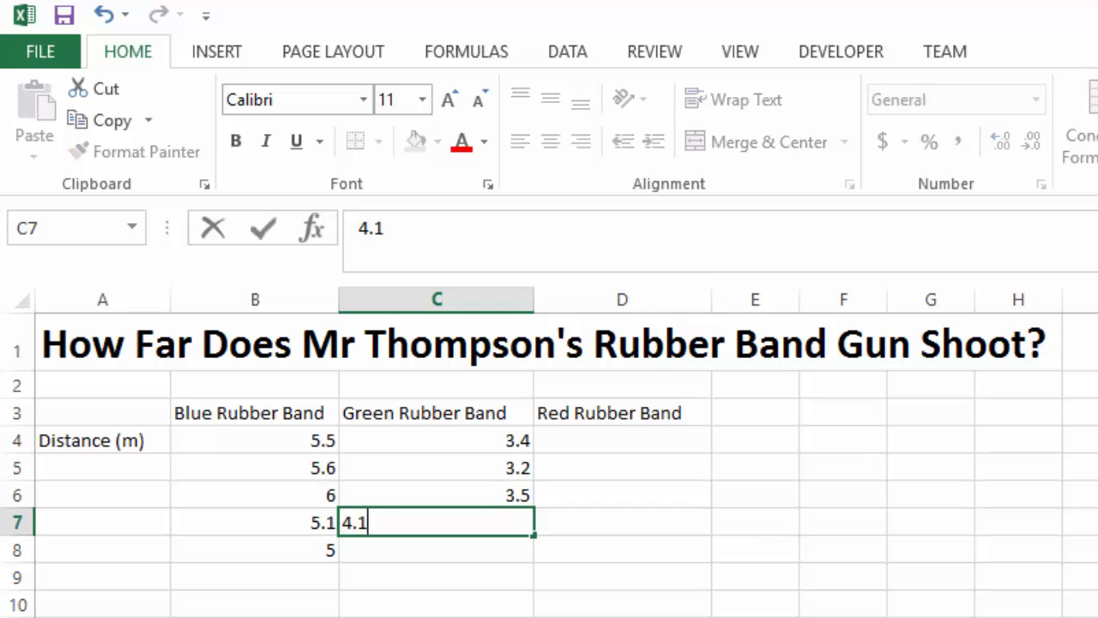
{"action": "key", "text": "Return"}
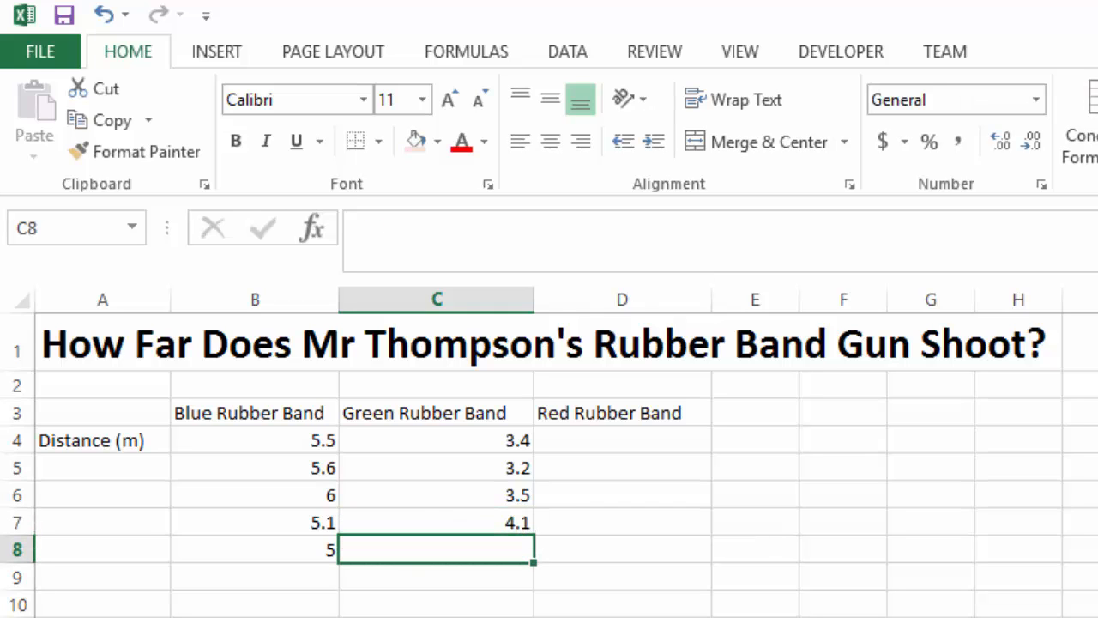
{"action": "type", "text": "3.0"}
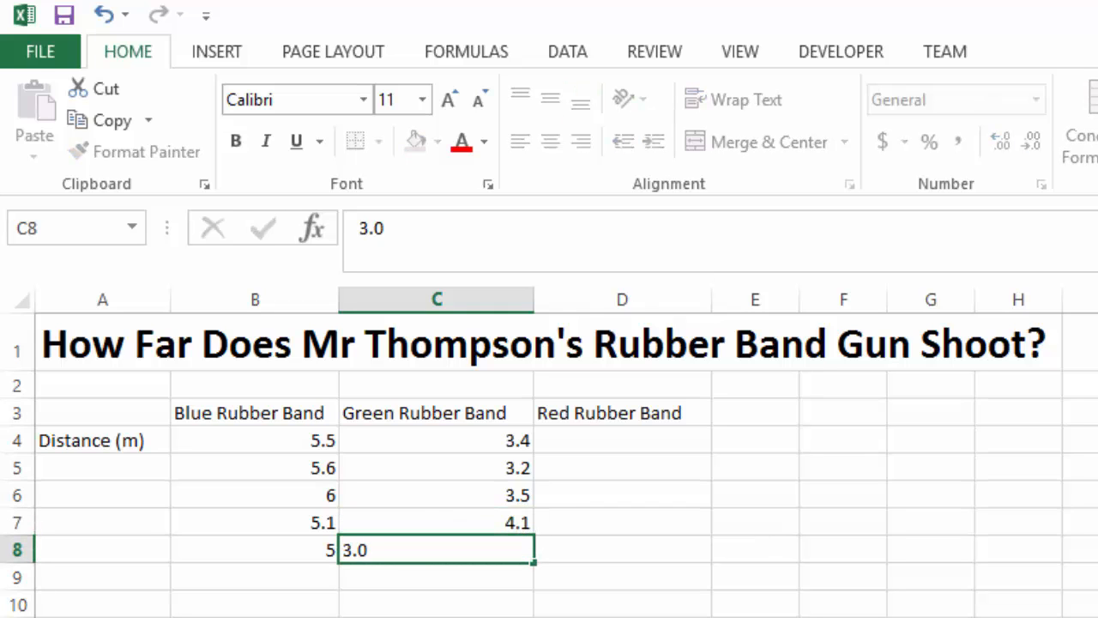
{"action": "key", "text": "Return"}
Enter the red rubber band distances 7.2, 6.8, 6.4, 6.7 and 7.0 in cells D4 to D8.
{"action": "key", "text": "Up"}
{"action": "key", "text": "Up"}
{"action": "key", "text": "Up"}
{"action": "key", "text": "Up"}
{"action": "key", "text": "Up"}
{"action": "key", "text": "Right"}
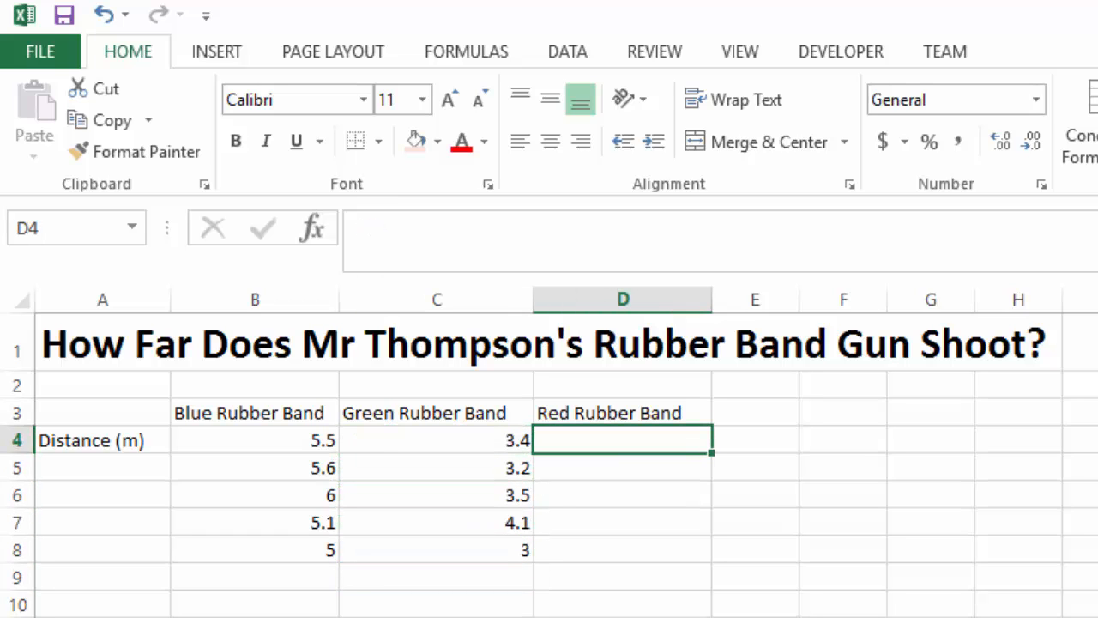
{"action": "type", "text": "7.2"}
{"action": "key", "text": "Return"}
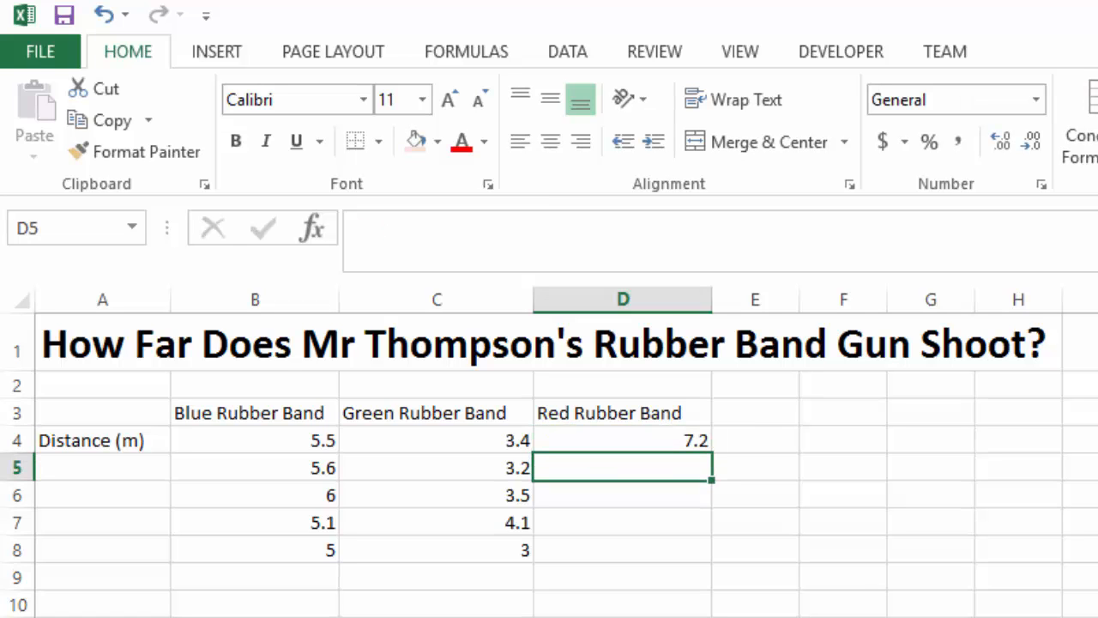
{"action": "type", "text": "6.8"}
{"action": "key", "text": "Return"}
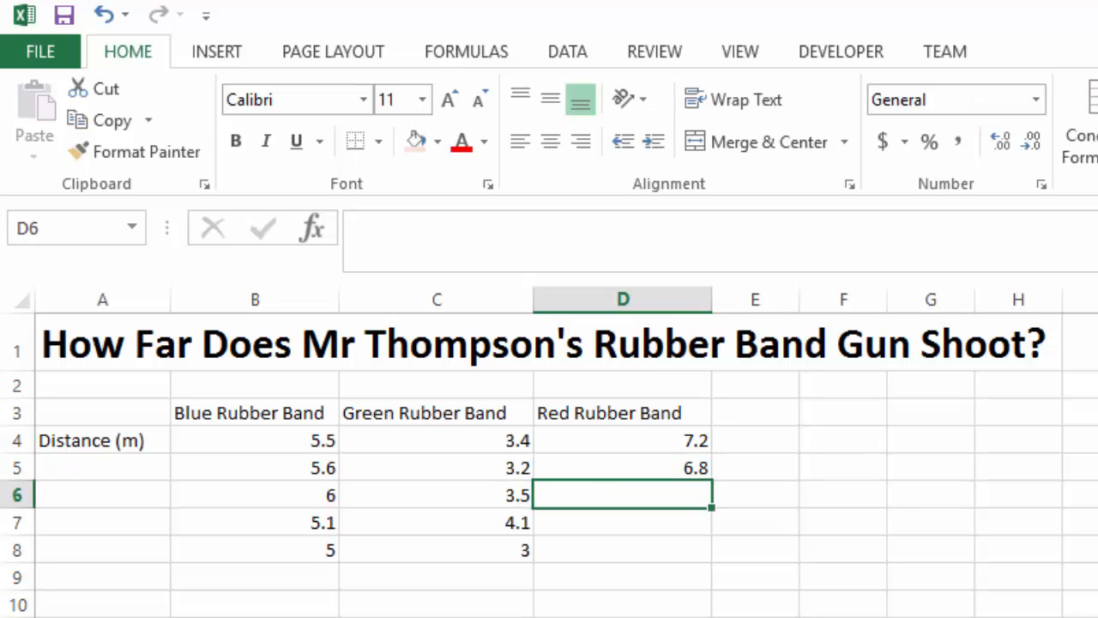
{"action": "type", "text": "6."}
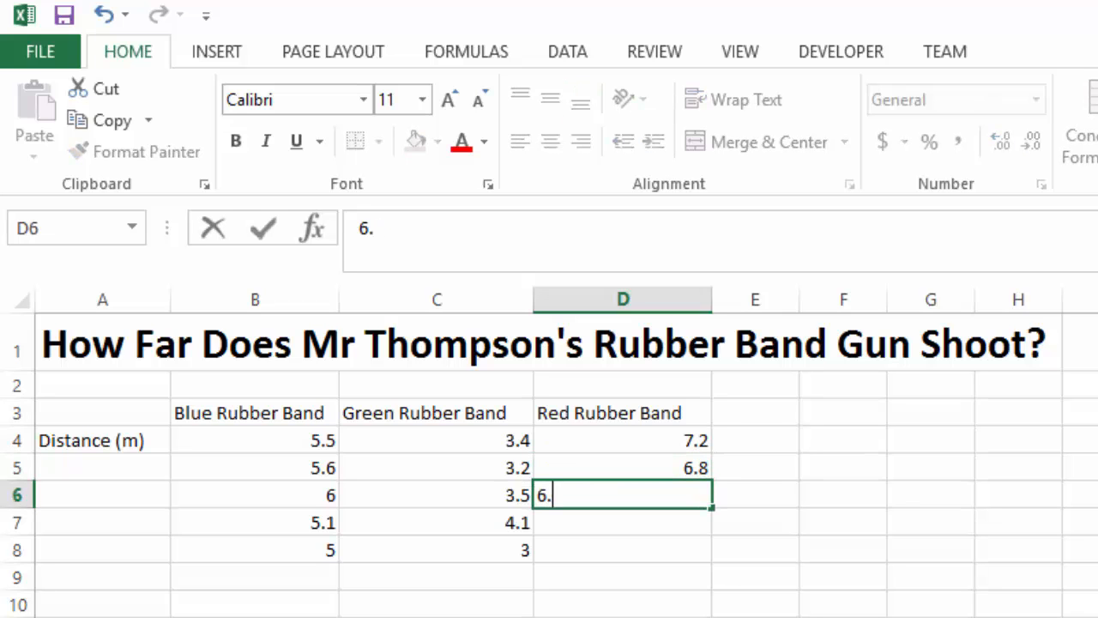
{"action": "type", "text": "4"}
{"action": "key", "text": "Return"}
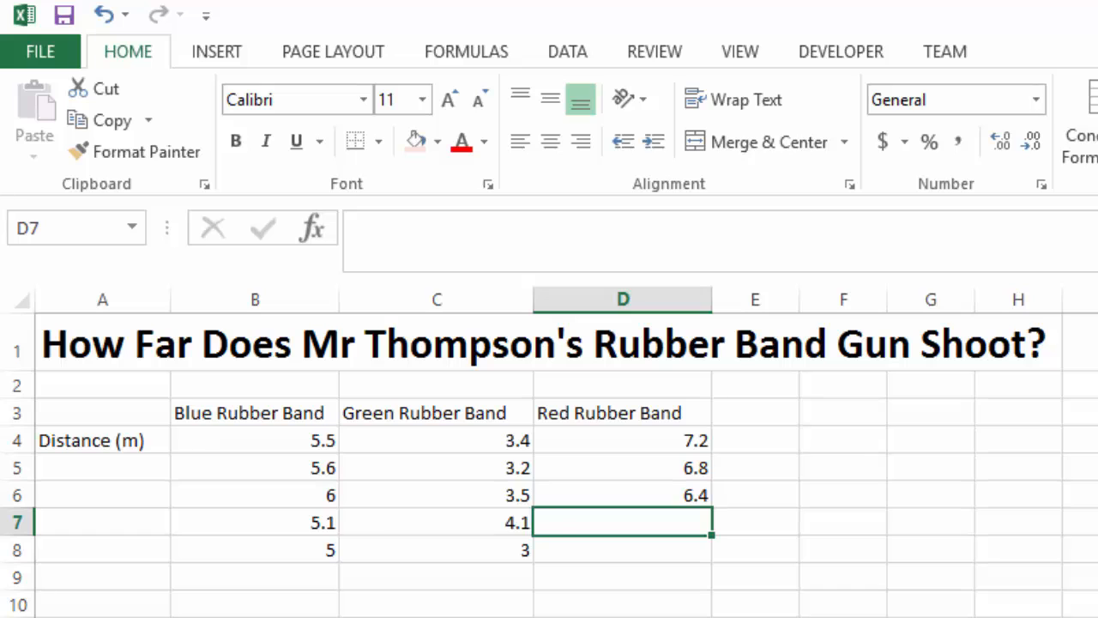
{"action": "type", "text": "6.7"}
{"action": "key", "text": "Return"}
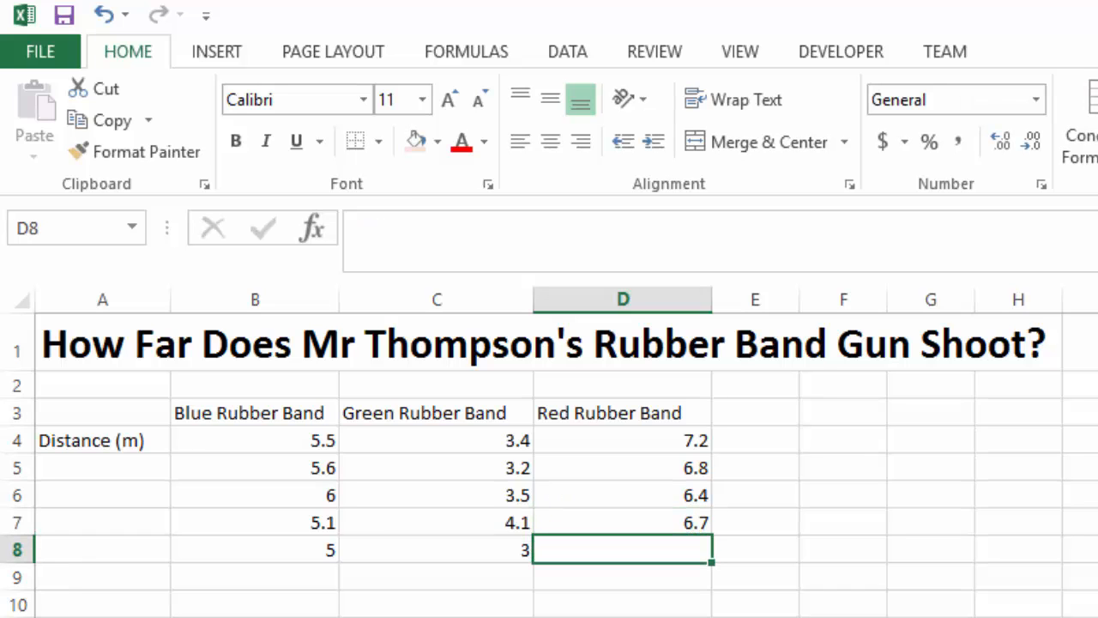
{"action": "type", "text": "7.0"}
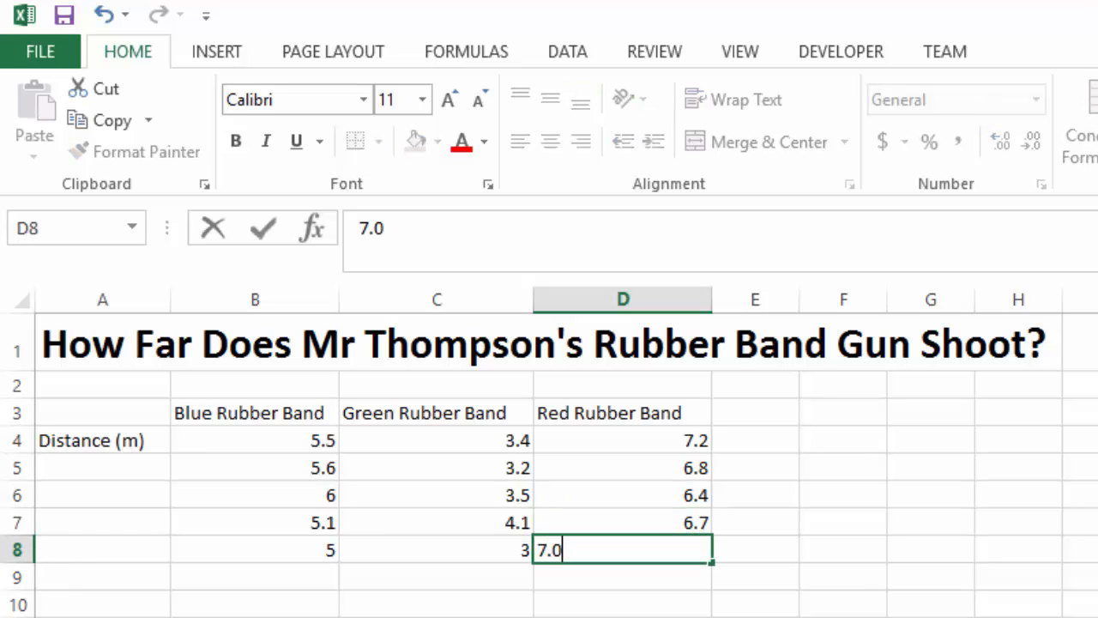
{"action": "key", "text": "Return"}
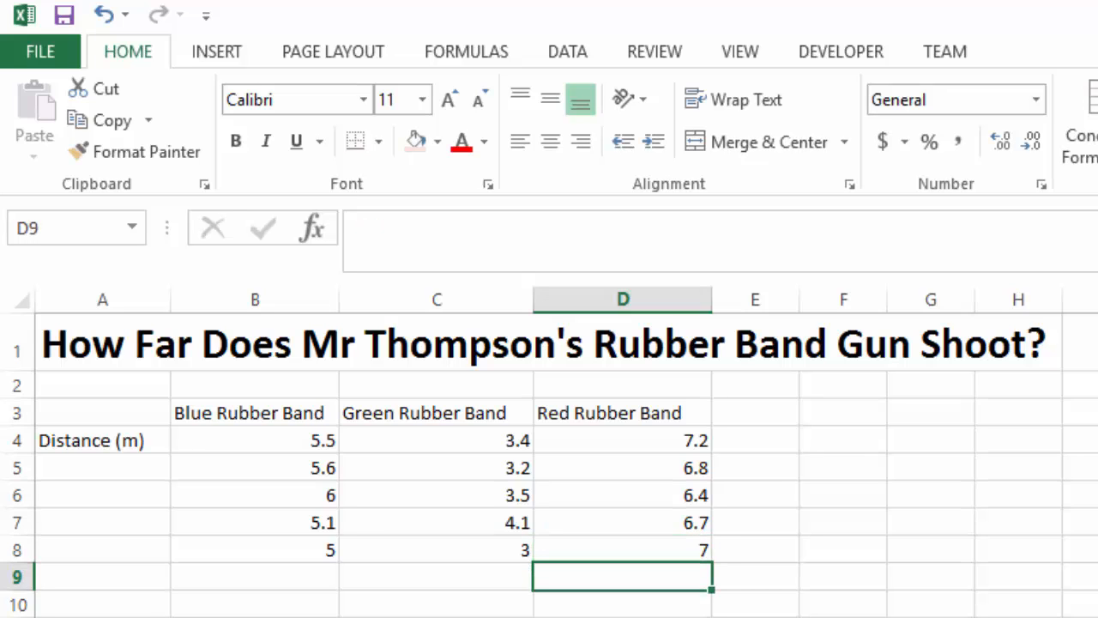
{"action": "left_click", "coordinate": [328, 497]}
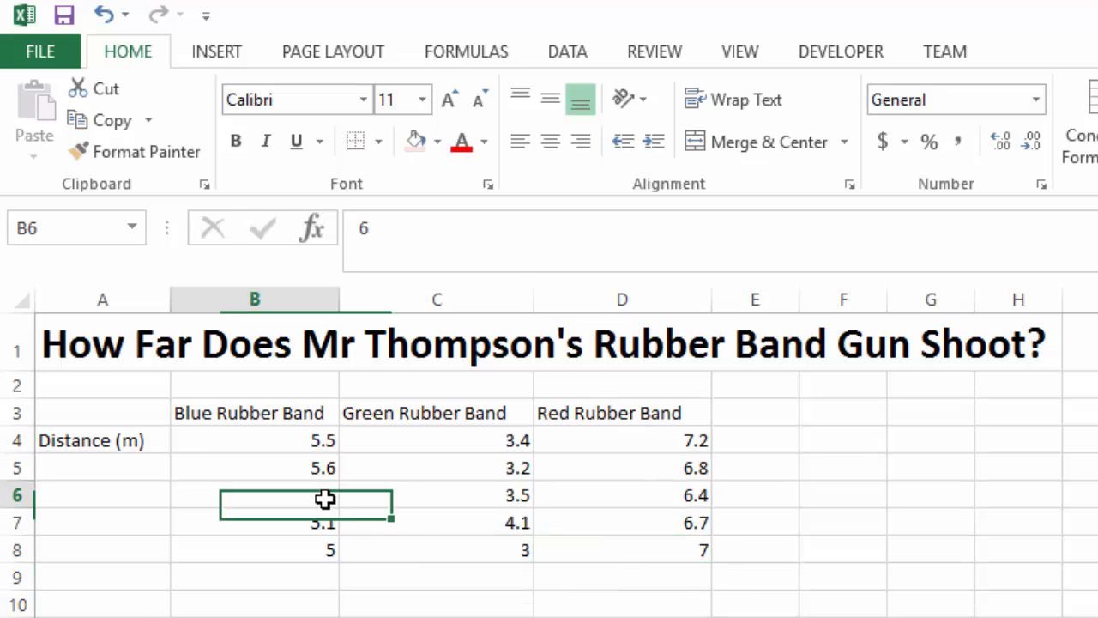
{"action": "left_click", "coordinate": [321, 550]}
{"action": "type", "text": "5"}
{"action": "key", "text": "ctrl+Return"}
{"action": "left_click", "coordinate": [516, 549]}
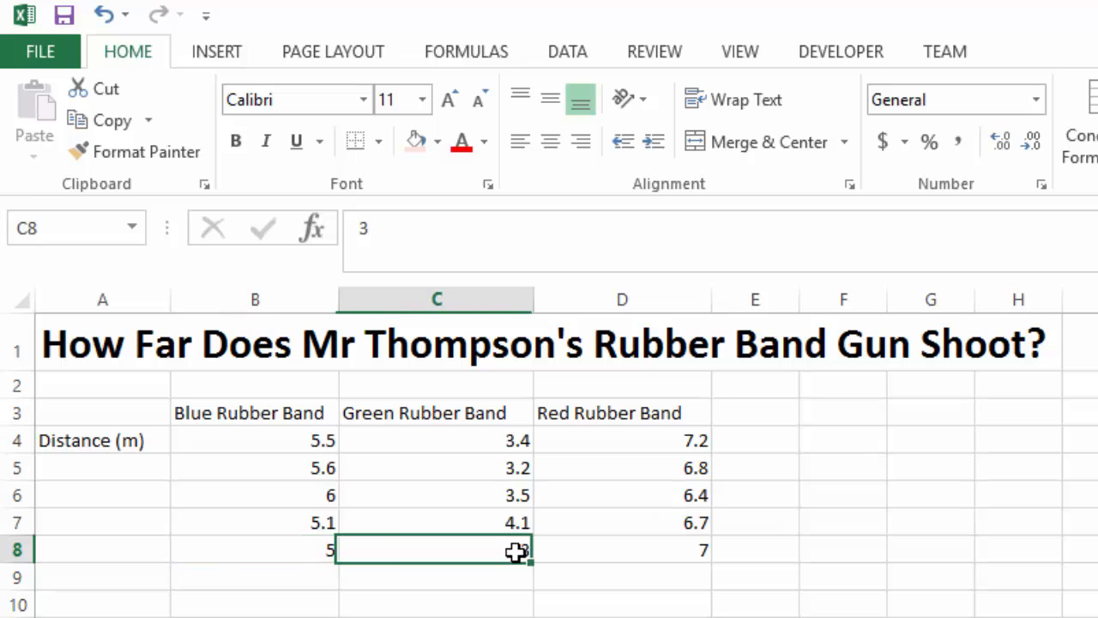
{"action": "left_click", "coordinate": [694, 549]}
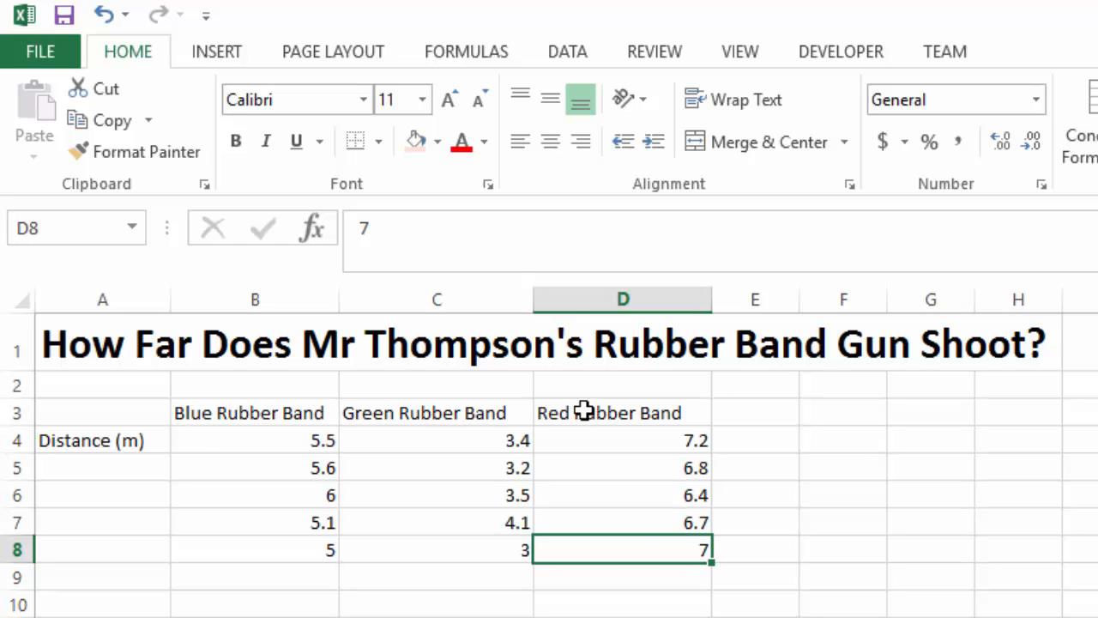
Format the distance values in cells B4 to D8 as Number with 1 decimal place.
{"action": "left_click", "coordinate": [296, 438]}
{"action": "left_click_drag", "start_coordinate": [296, 438], "coordinate": [644, 551]}
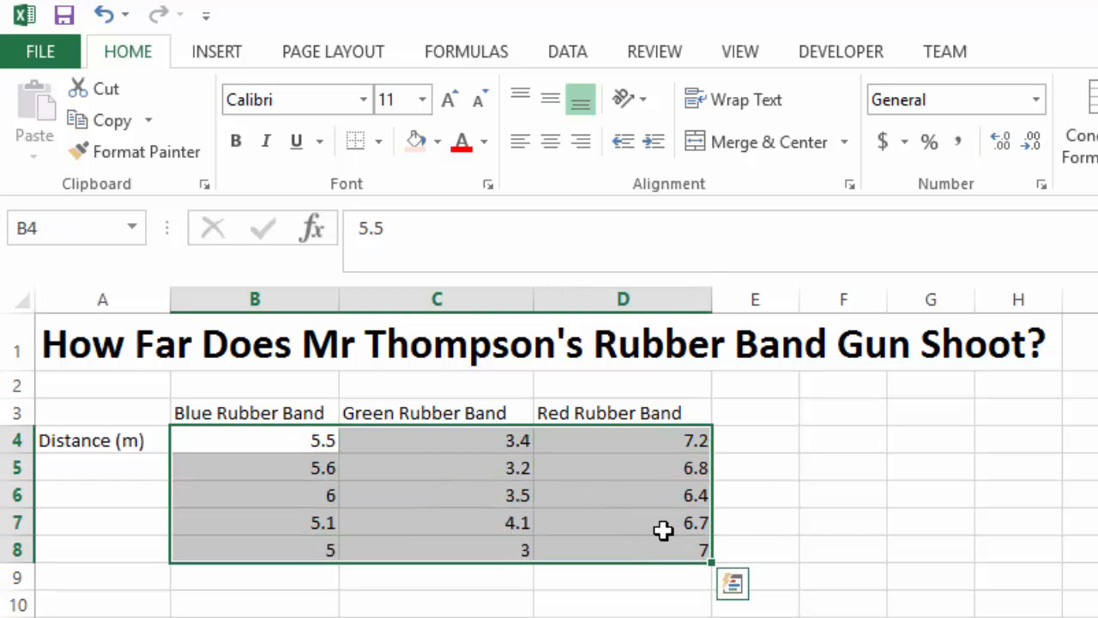
{"action": "left_click", "coordinate": [1041, 184]}
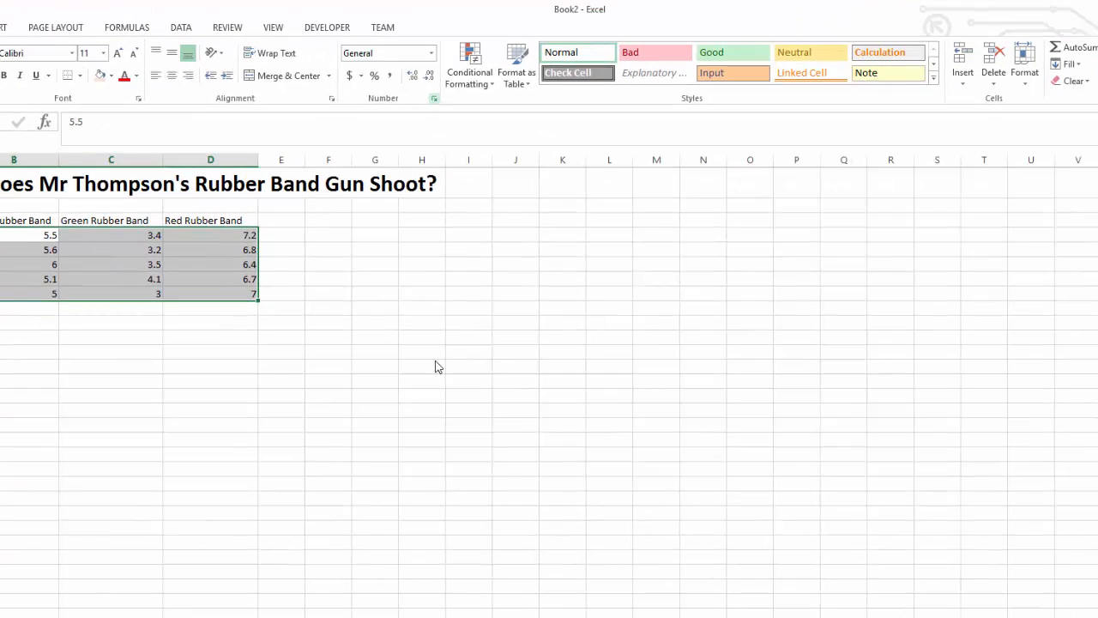
{"action": "left_click", "coordinate": [434, 98]}
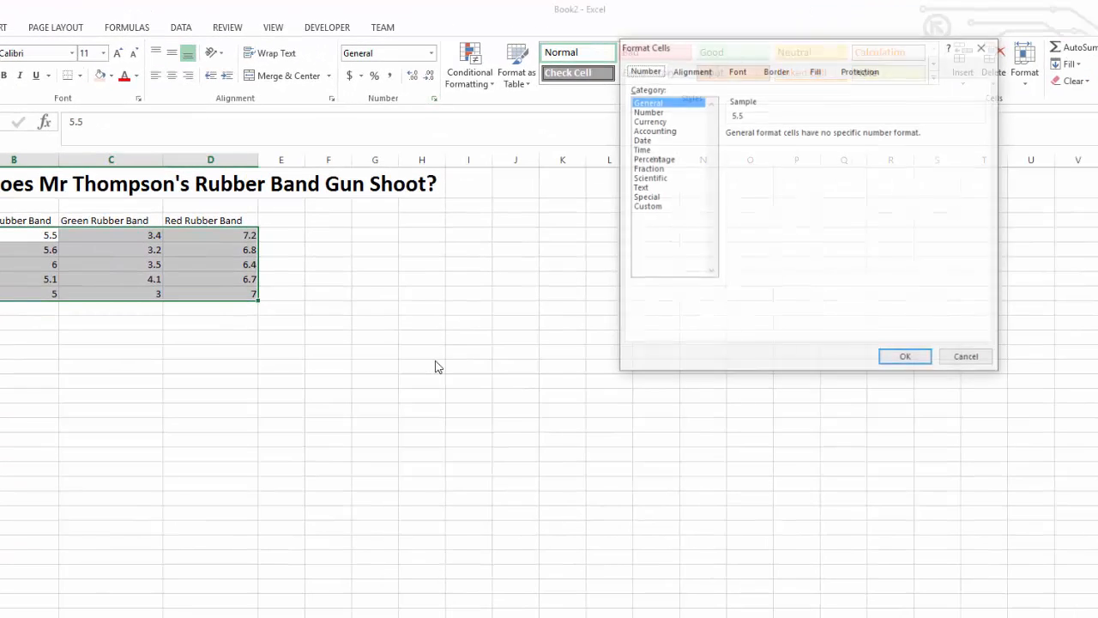
{"action": "left_click_drag", "start_coordinate": [747, 47], "coordinate": [228, 269]}
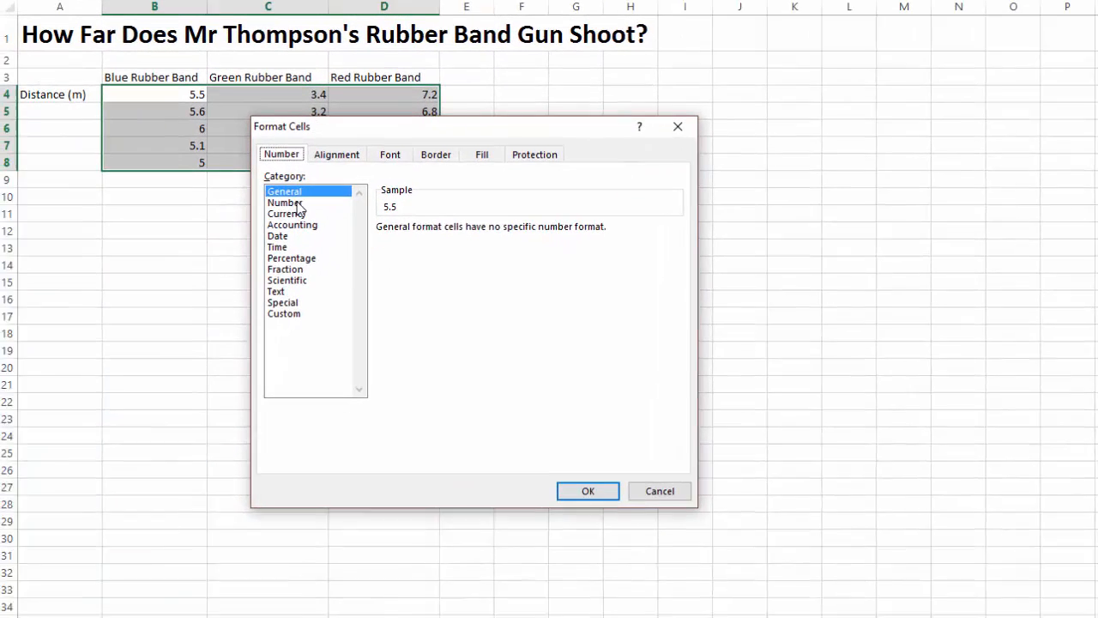
{"action": "left_click", "coordinate": [131, 329]}
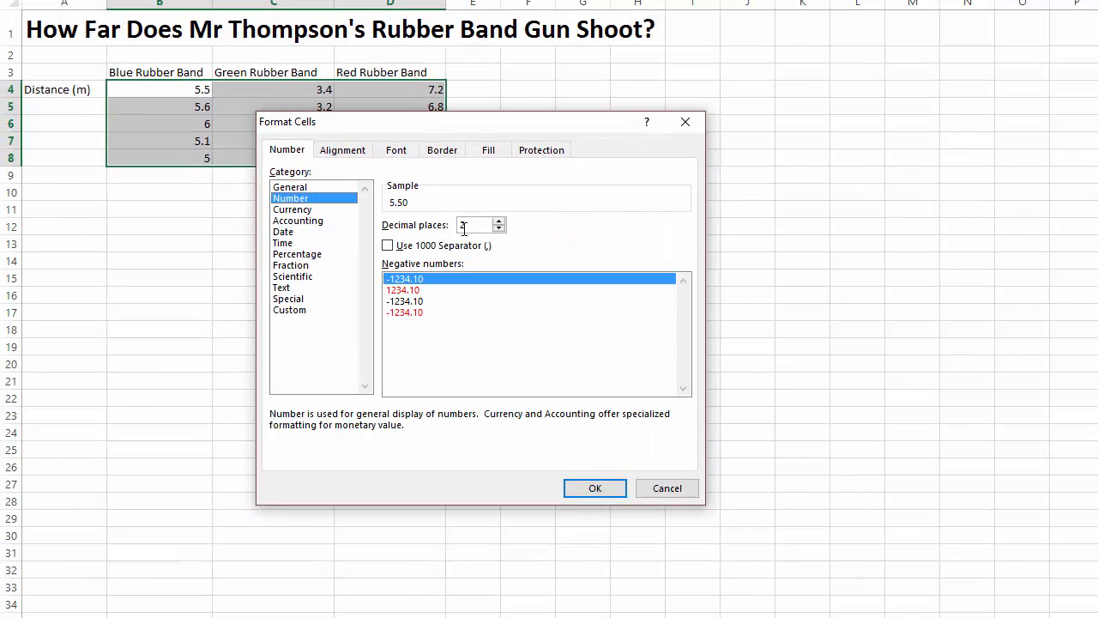
{"action": "left_click_drag", "start_coordinate": [474, 135], "coordinate": [440, 235]}
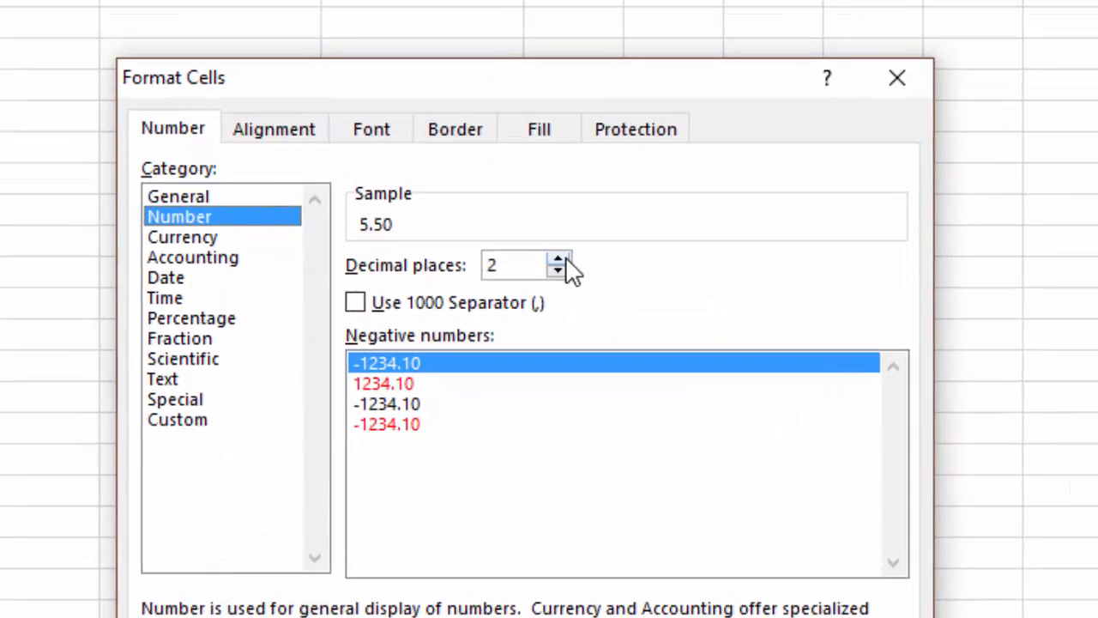
{"action": "left_click", "coordinate": [465, 329]}
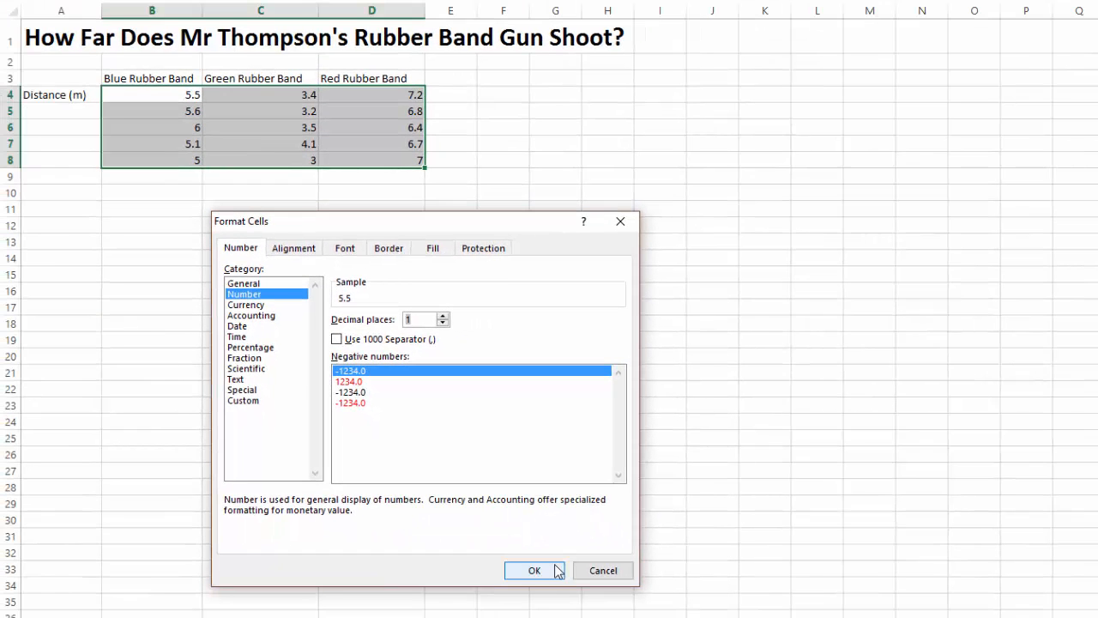
{"action": "left_click", "coordinate": [535, 571]}
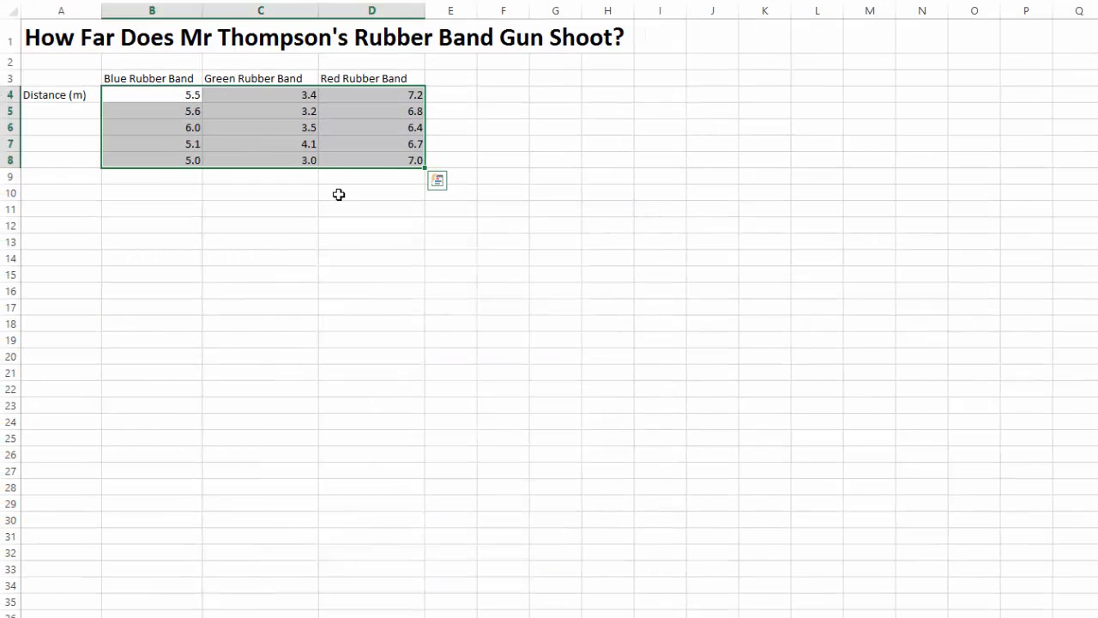
{"action": "left_click", "coordinate": [338, 194]}
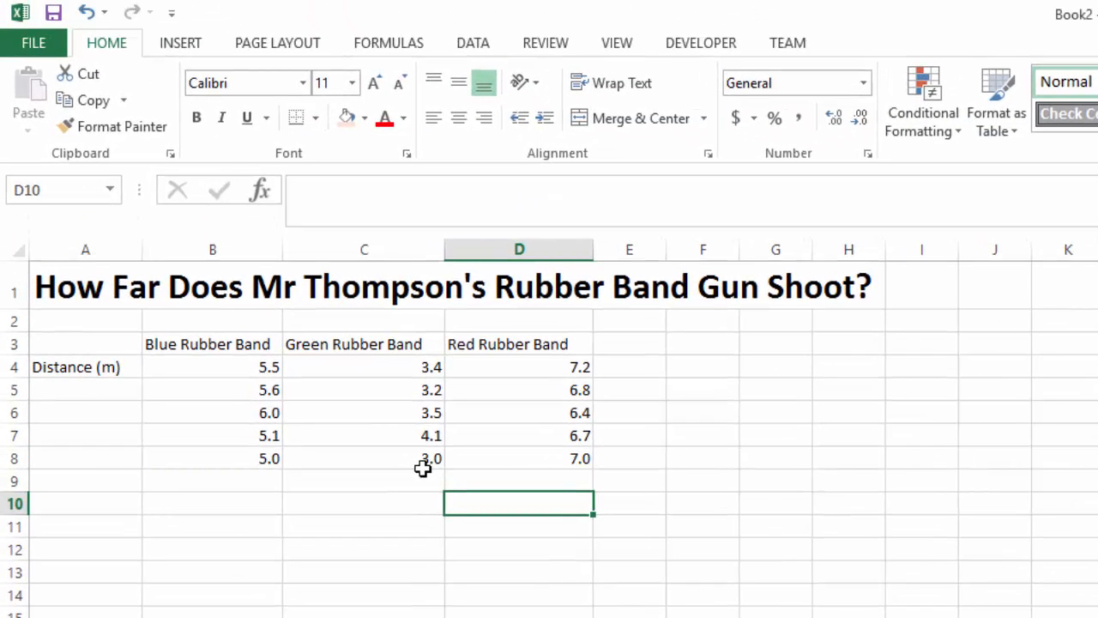
Enter the row label "Average (m)" in cell A9, below the distance rows.
{"action": "left_click", "coordinate": [103, 481]}
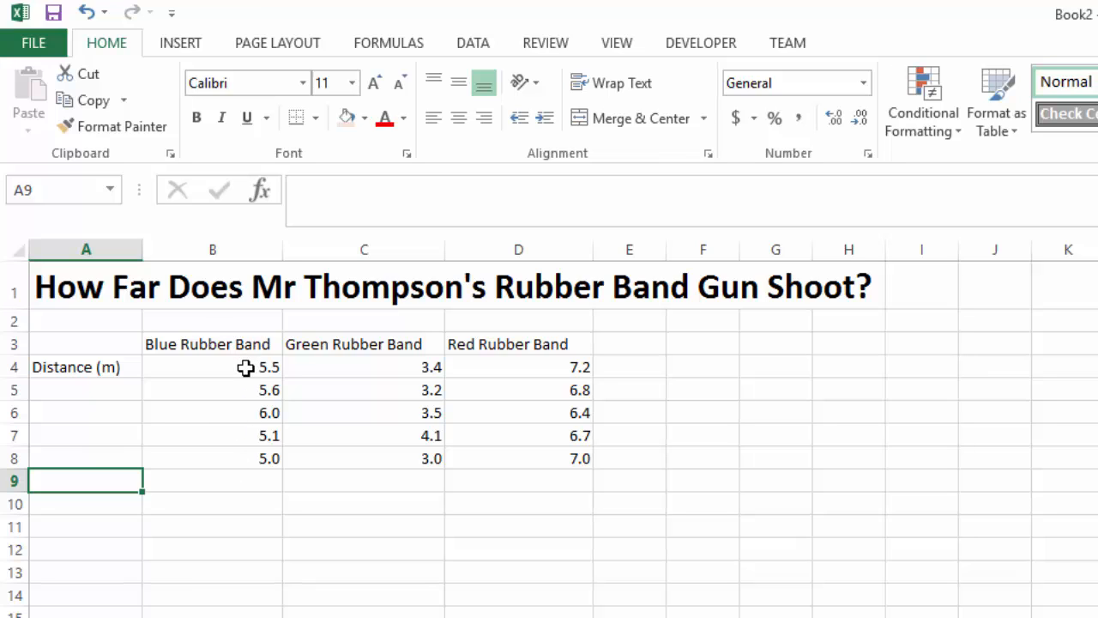
{"action": "left_click_drag", "start_coordinate": [235, 366], "coordinate": [235, 454]}
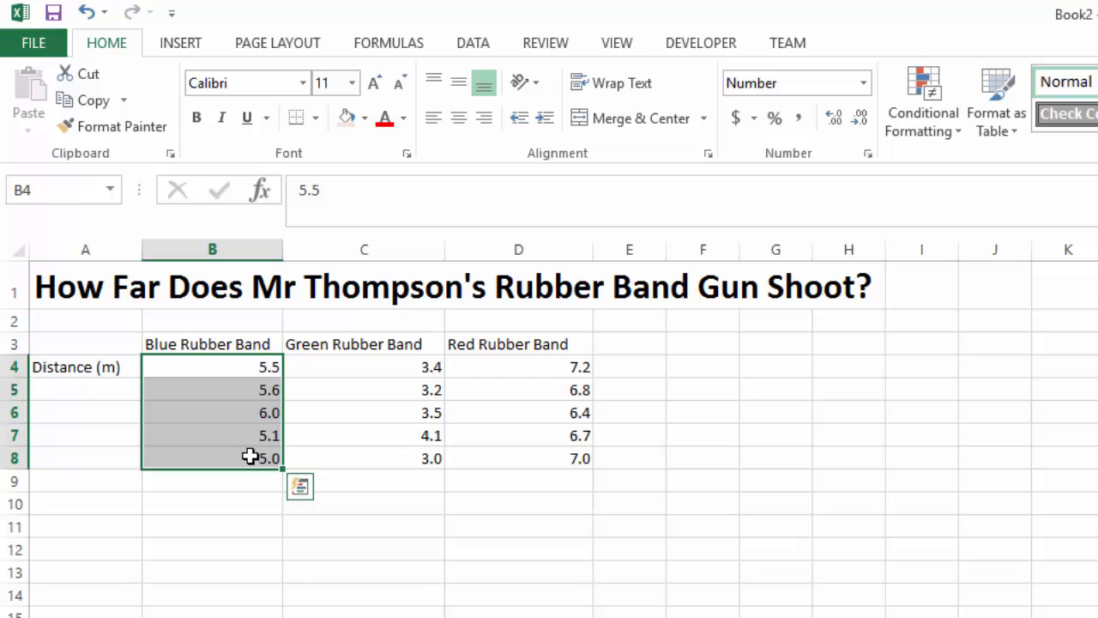
{"action": "left_click", "coordinate": [259, 480]}
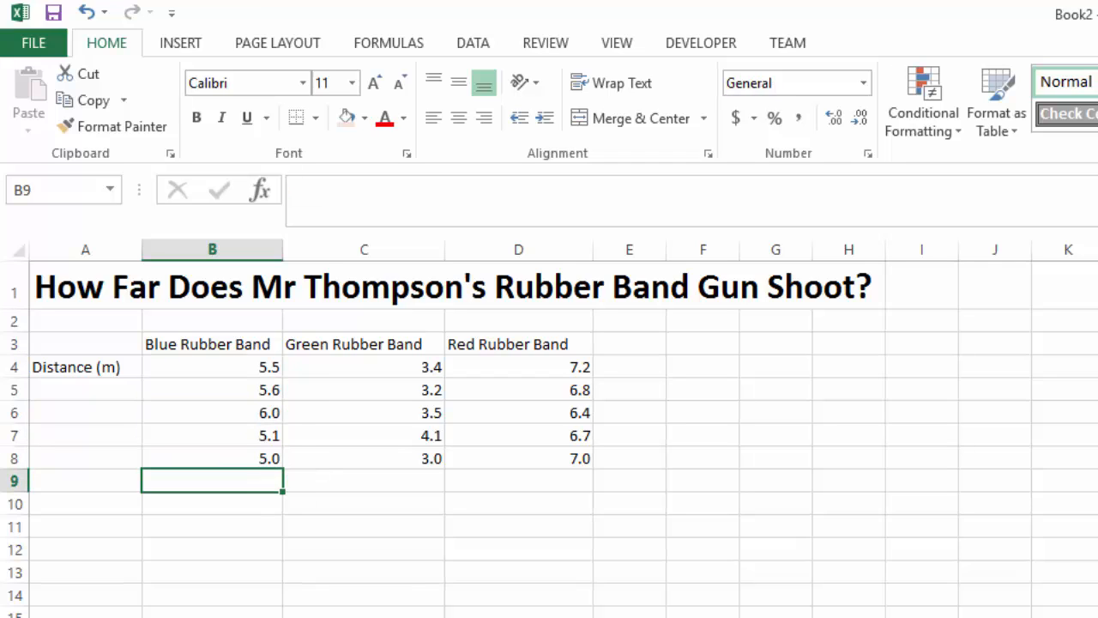
{"action": "left_click", "coordinate": [86, 484]}
{"action": "type", "text": "Average"}
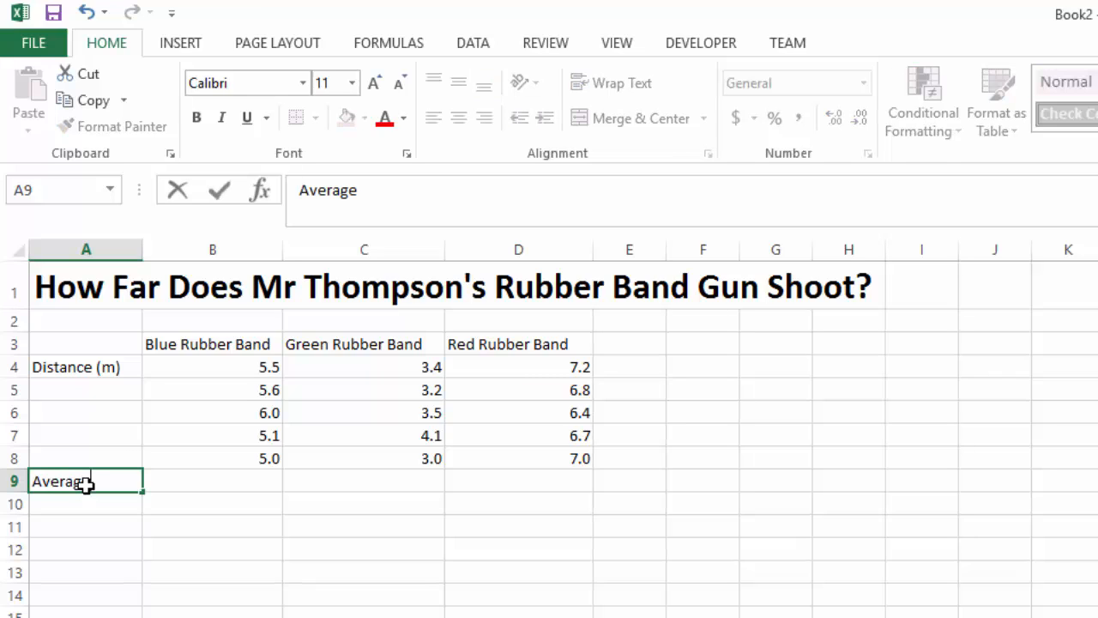
{"action": "type", "text": " (m)"}
{"action": "key", "text": "ctrl+Return"}
{"action": "key", "text": "Return"}
{"action": "key", "text": "Up"}
{"action": "key", "text": "Right"}
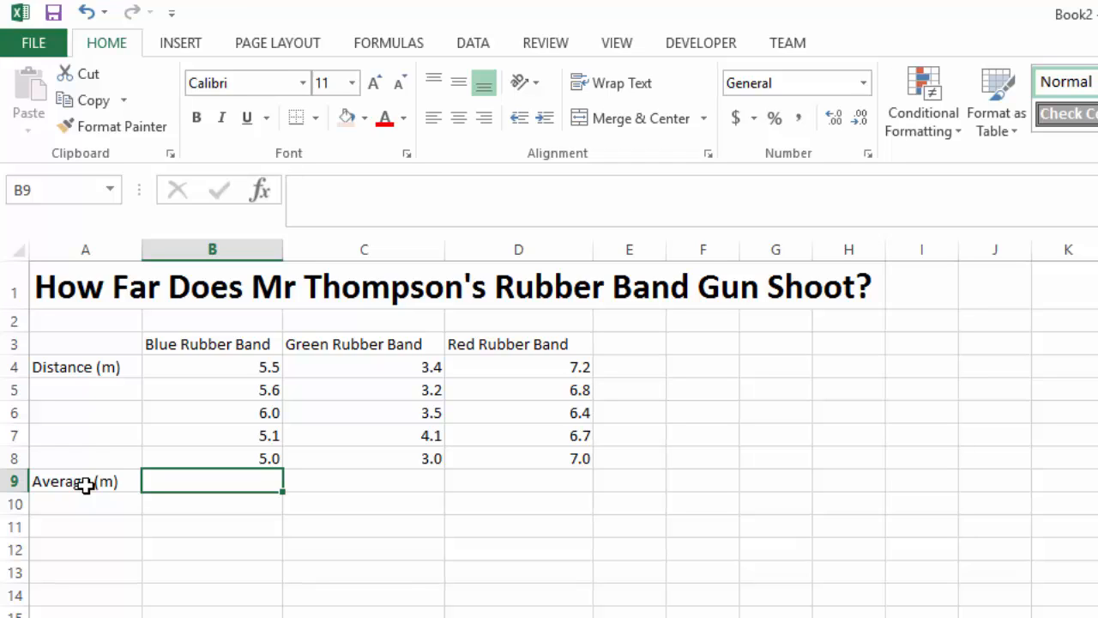
Go through the individual blue rubber band distances in cells B4 to B8 one by one.
{"action": "left_click", "coordinate": [267, 368]}
{"action": "left_click", "coordinate": [210, 400]}
{"action": "left_click", "coordinate": [218, 417]}
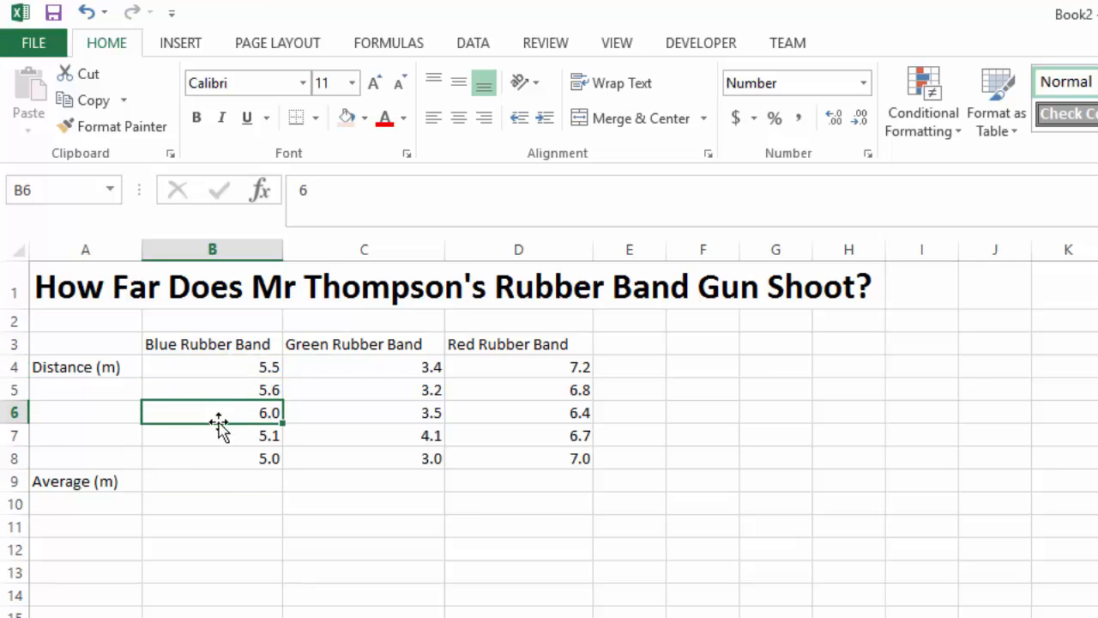
{"action": "left_click", "coordinate": [224, 437]}
{"action": "left_click", "coordinate": [228, 465]}
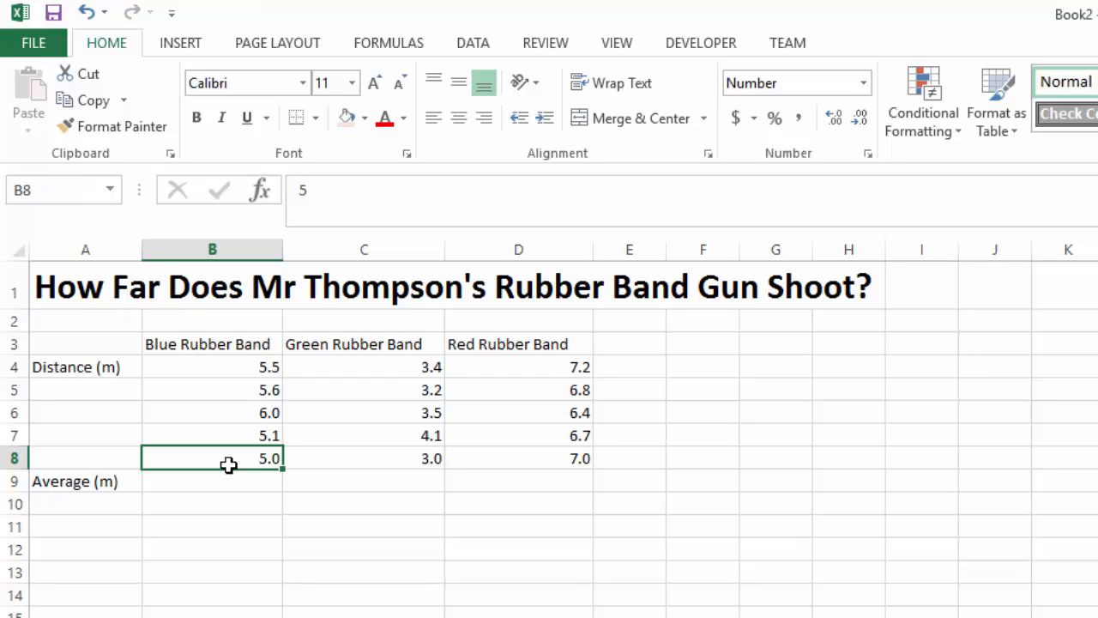
{"action": "left_click", "coordinate": [247, 364]}
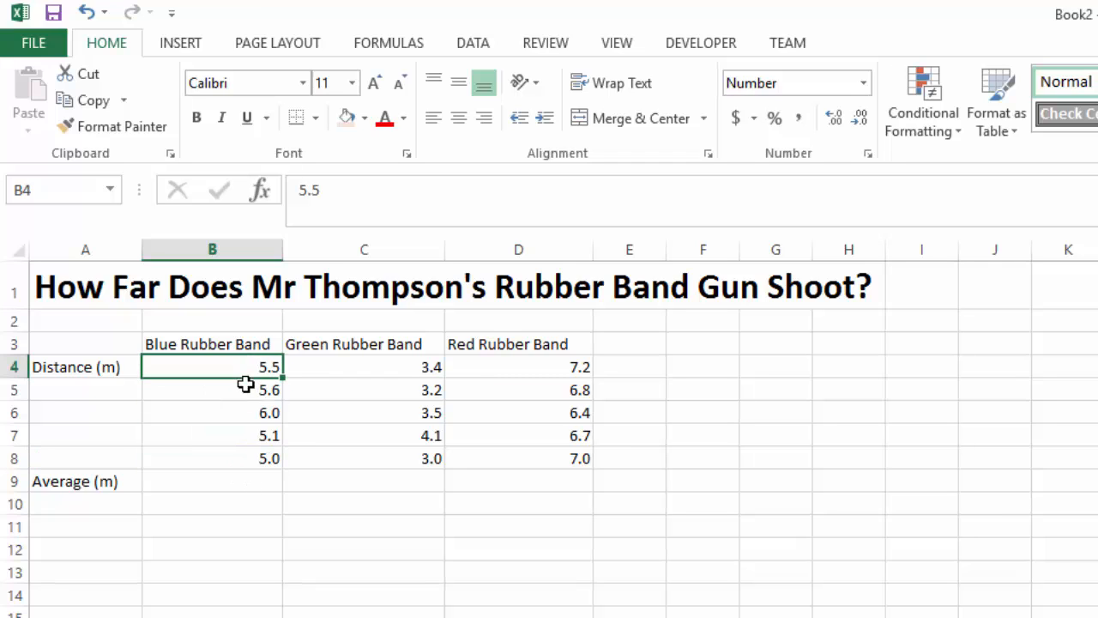
{"action": "left_click", "coordinate": [246, 388]}
{"action": "left_click", "coordinate": [243, 414]}
{"action": "left_click", "coordinate": [245, 436]}
{"action": "left_click", "coordinate": [248, 457]}
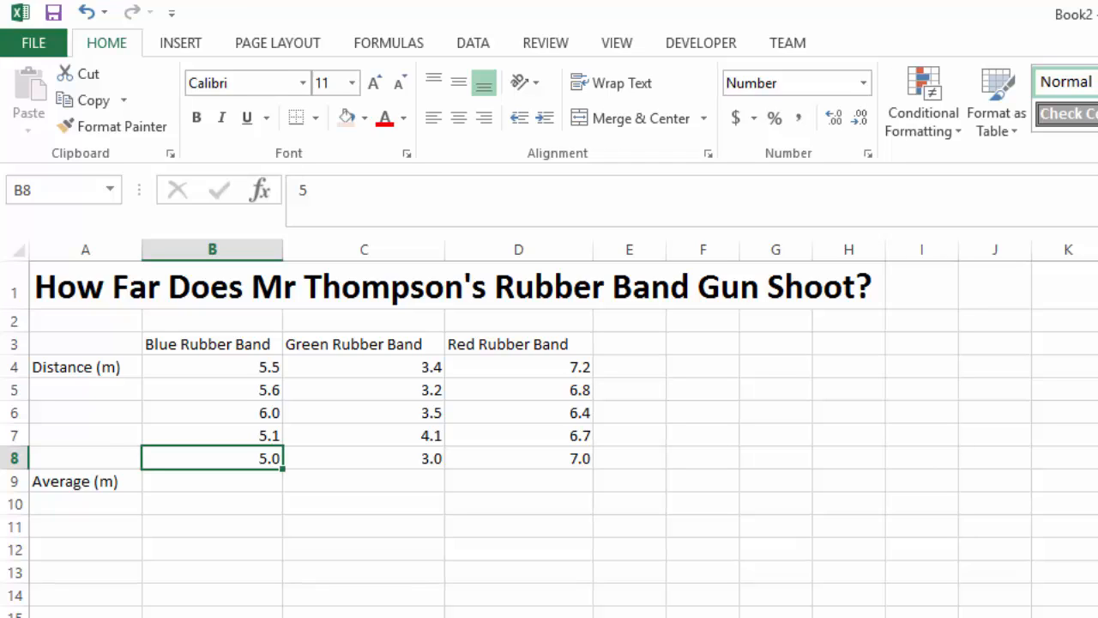
Enter the formula =average(B4:B8) in cell B9 to average the blue rubber band distances.
{"action": "left_click", "coordinate": [213, 481]}
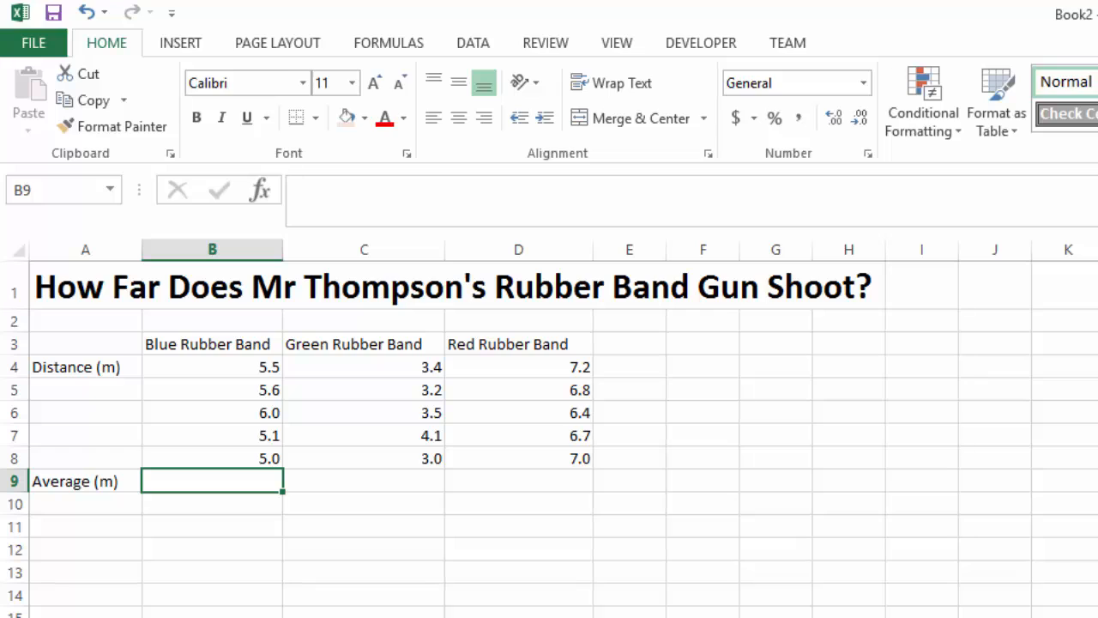
{"action": "type", "text": "="}
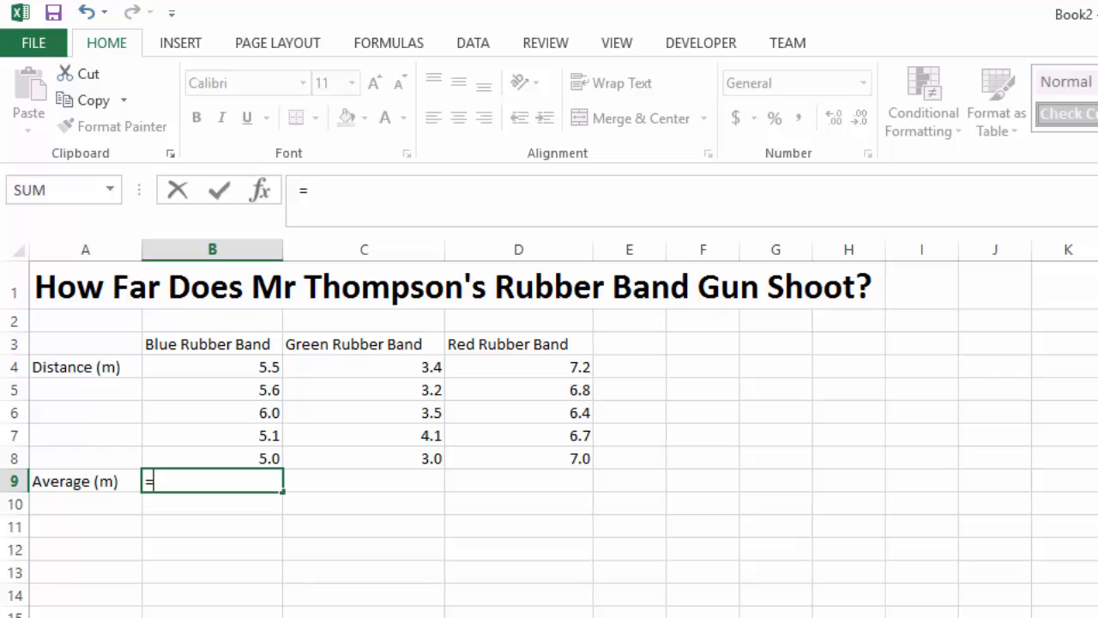
{"action": "type", "text": "average"}
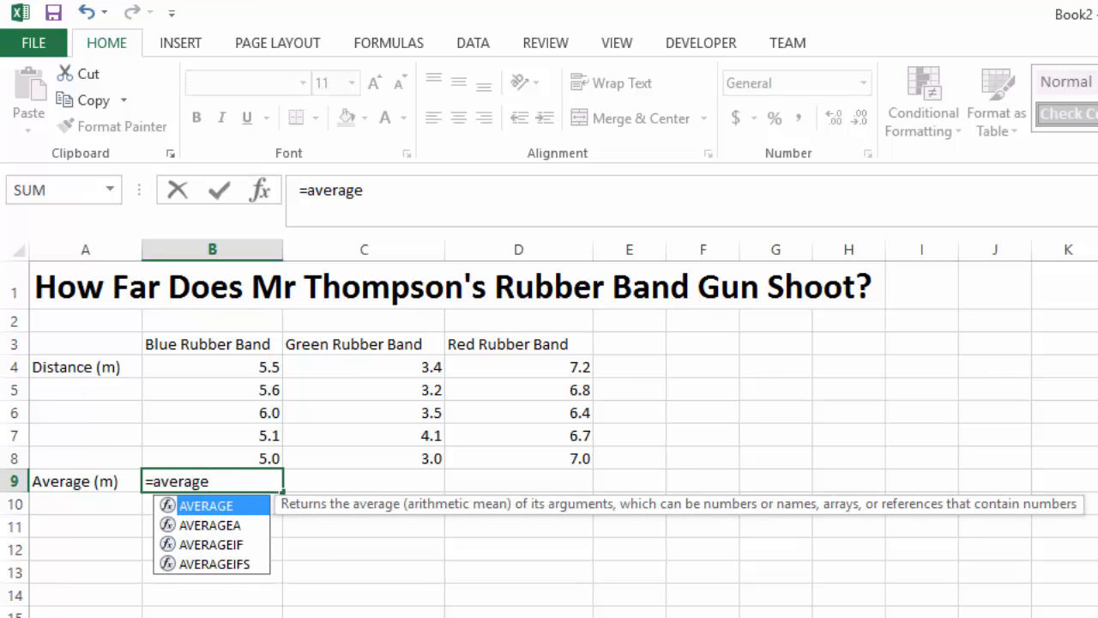
{"action": "type", "text": "("}
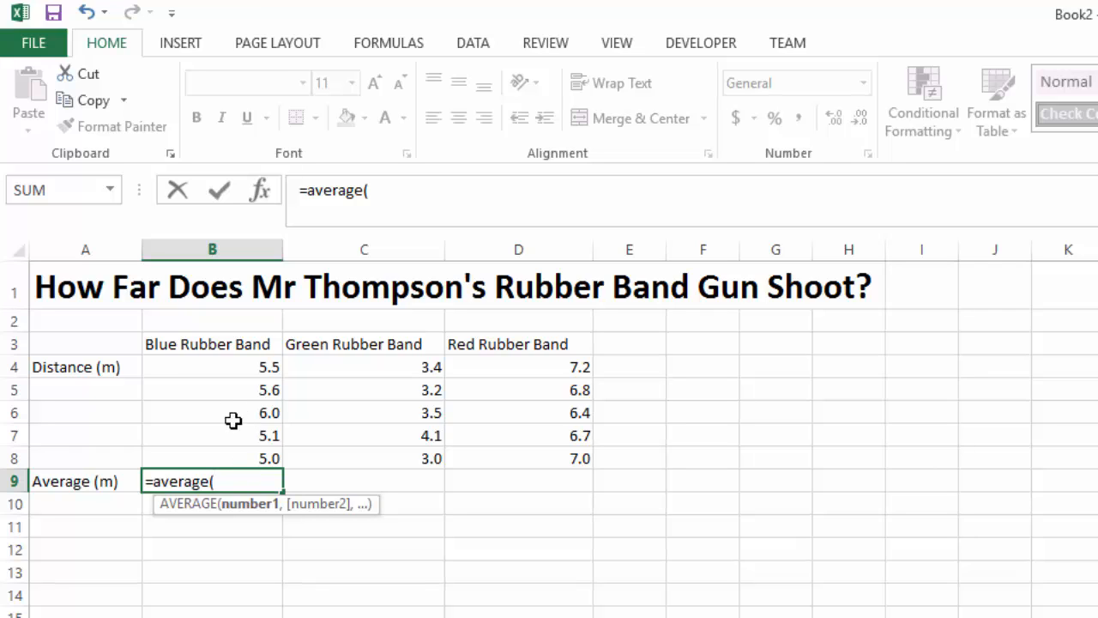
{"action": "left_click_drag", "start_coordinate": [237, 363], "coordinate": [232, 463]}
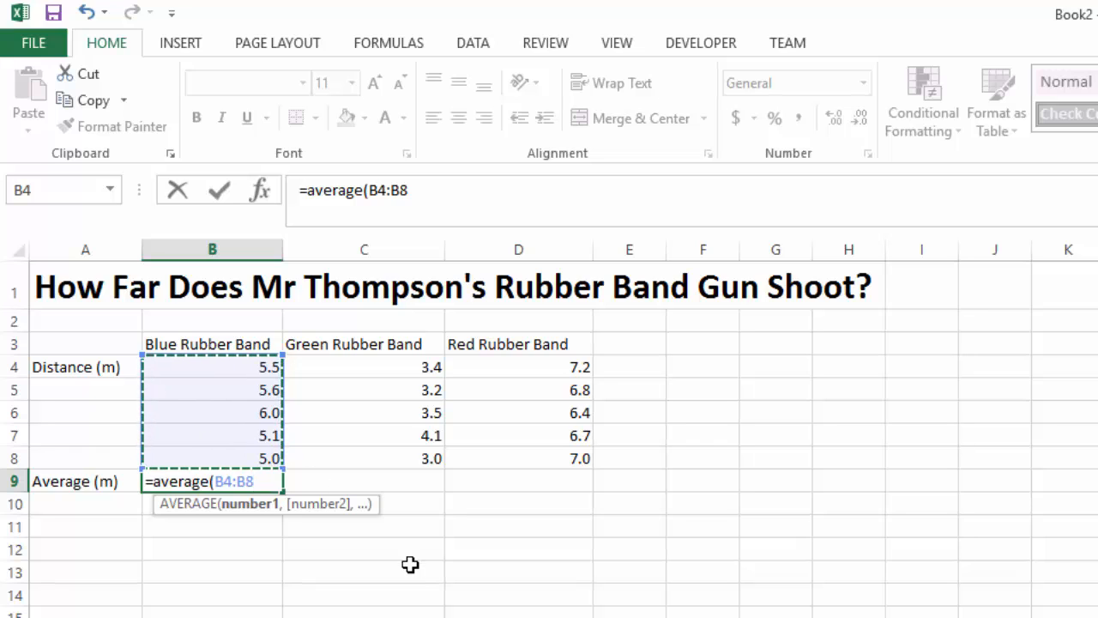
{"action": "type", "text": ")"}
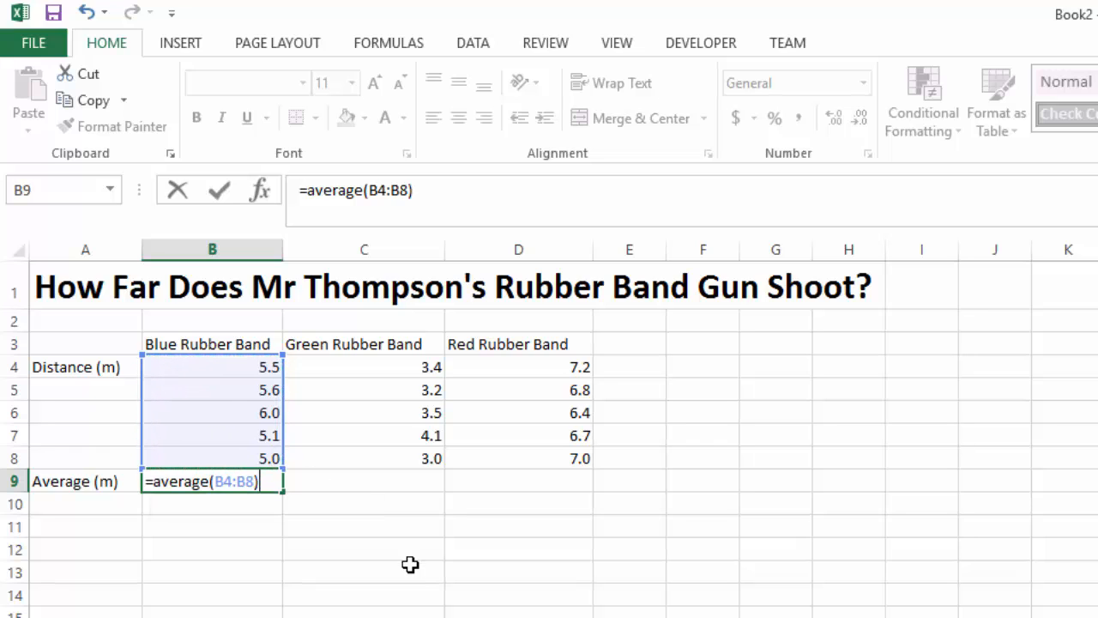
{"action": "key", "text": "Return"}
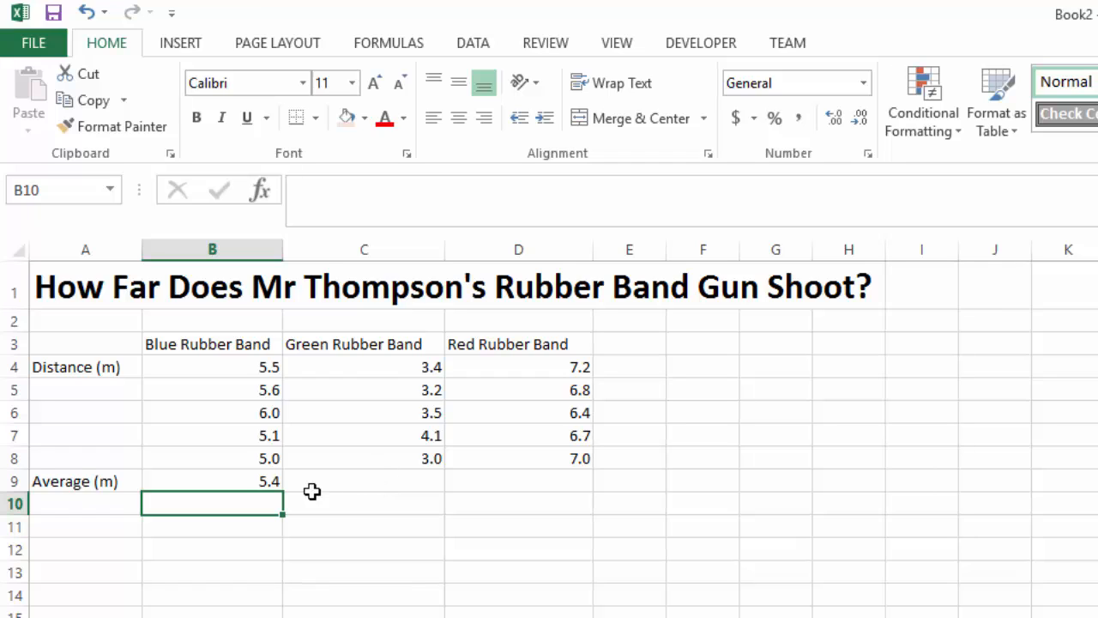
Set the number format of the blue average in cell B9 to 2 decimal places.
{"action": "left_click", "coordinate": [258, 481]}
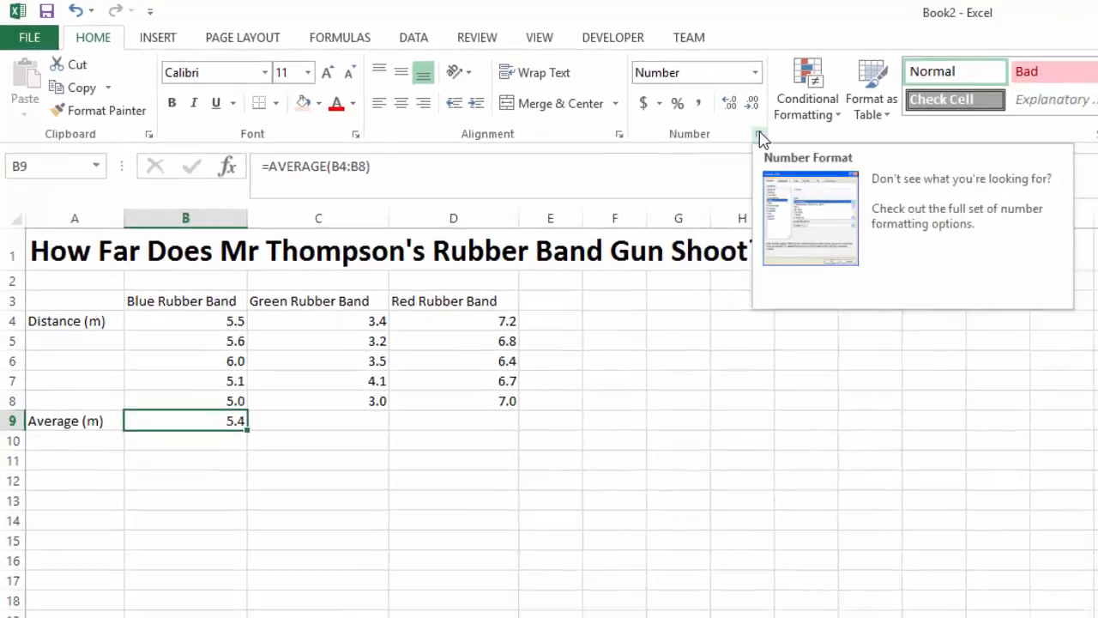
{"action": "left_click", "coordinate": [760, 133]}
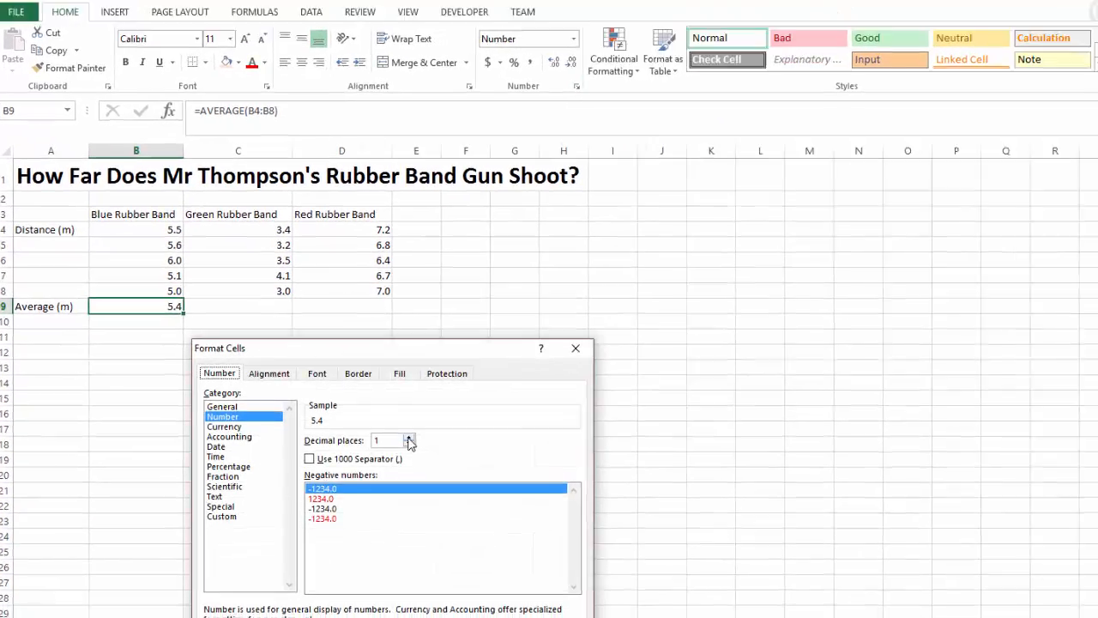
{"action": "left_click", "coordinate": [408, 445]}
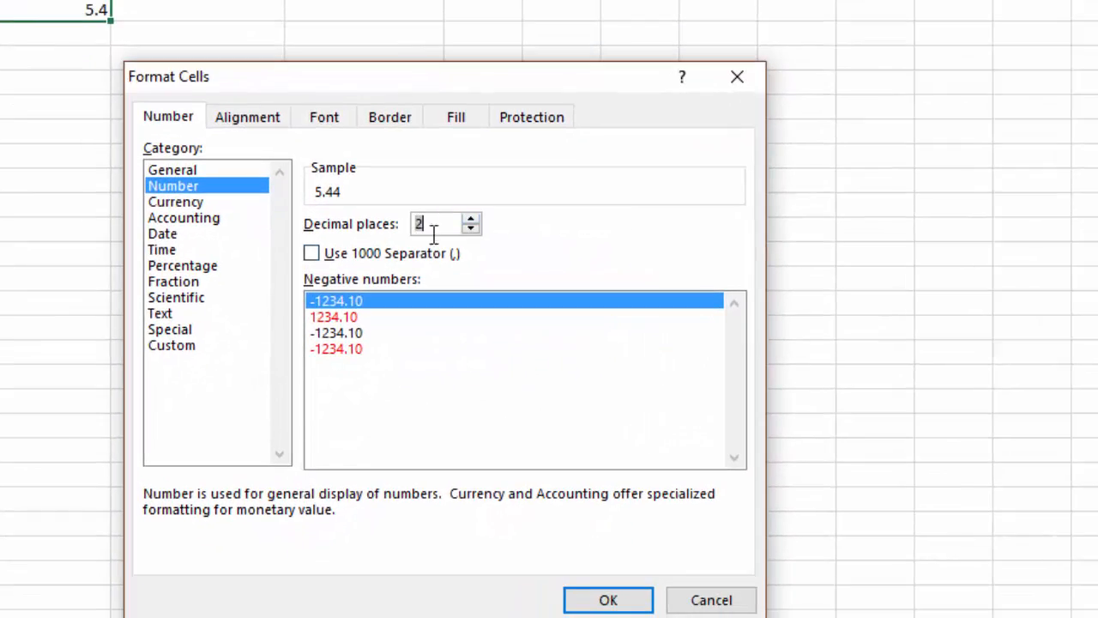
{"action": "left_click", "coordinate": [601, 599]}
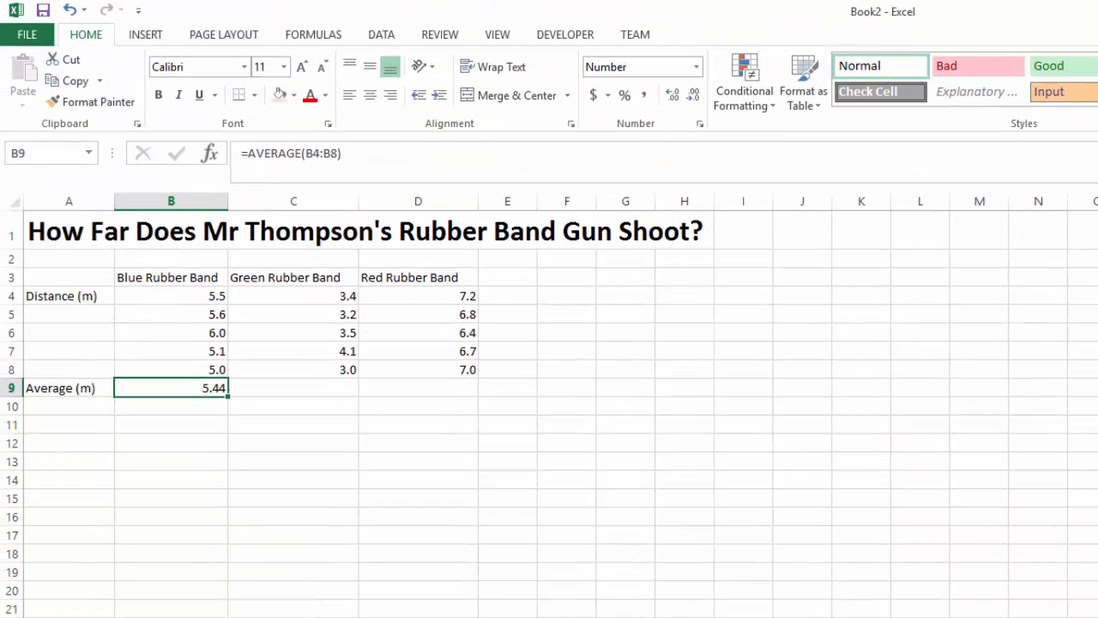
{"action": "left_click", "coordinate": [217, 407]}
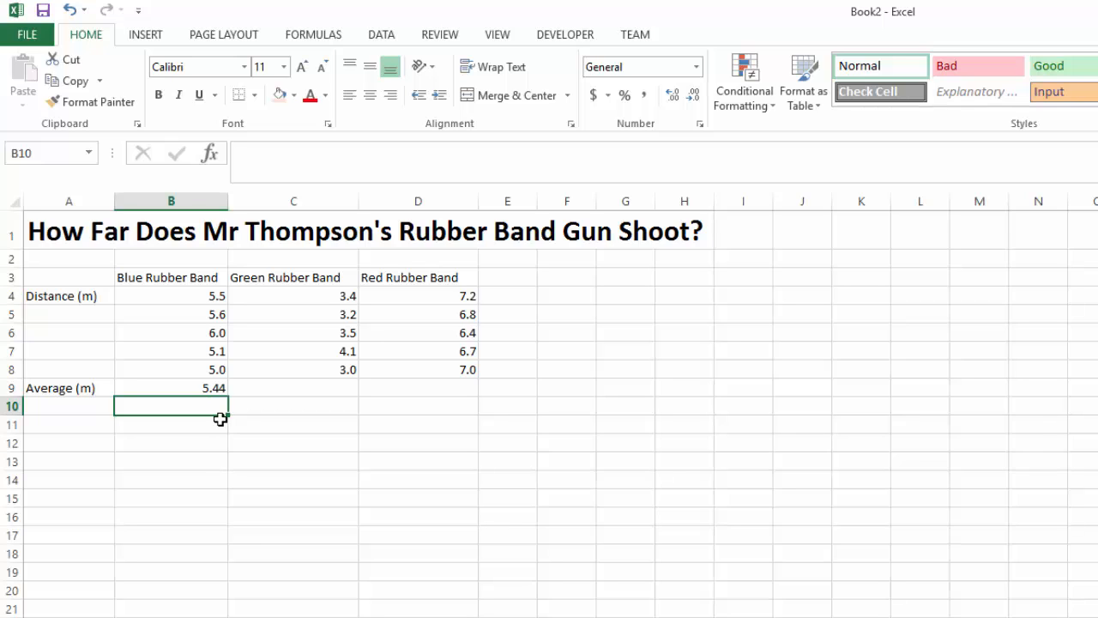
Go through the green rubber band distances from cell C4 downward and check the blue average formula in cell B9.
{"action": "left_click", "coordinate": [337, 300]}
{"action": "left_click", "coordinate": [334, 315]}
{"action": "left_click", "coordinate": [330, 333]}
{"action": "left_click", "coordinate": [328, 351]}
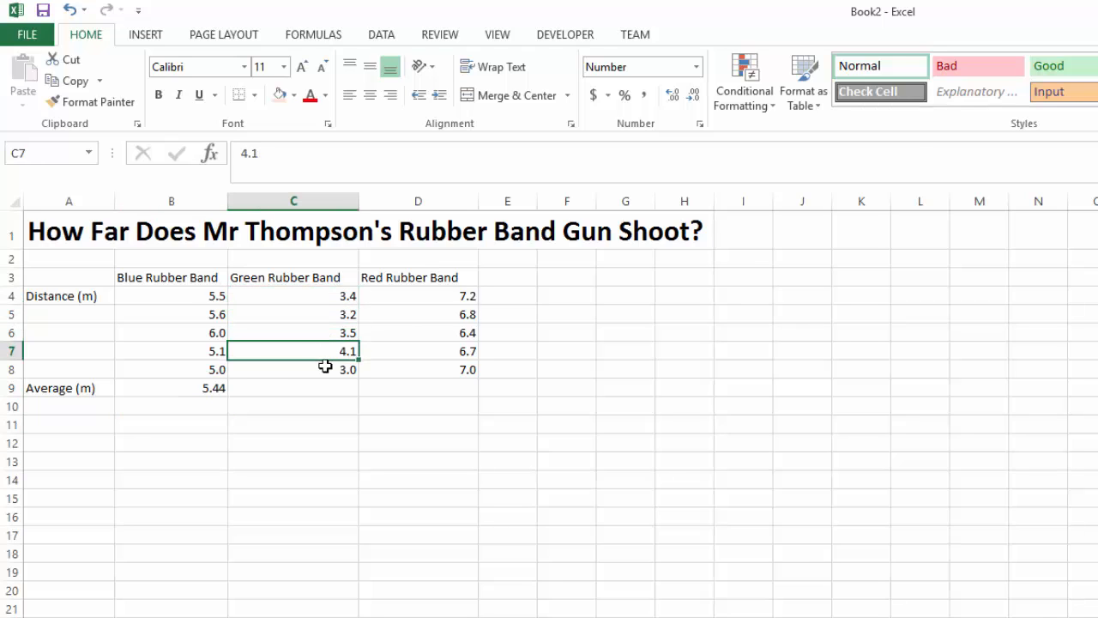
{"action": "left_click", "coordinate": [321, 386]}
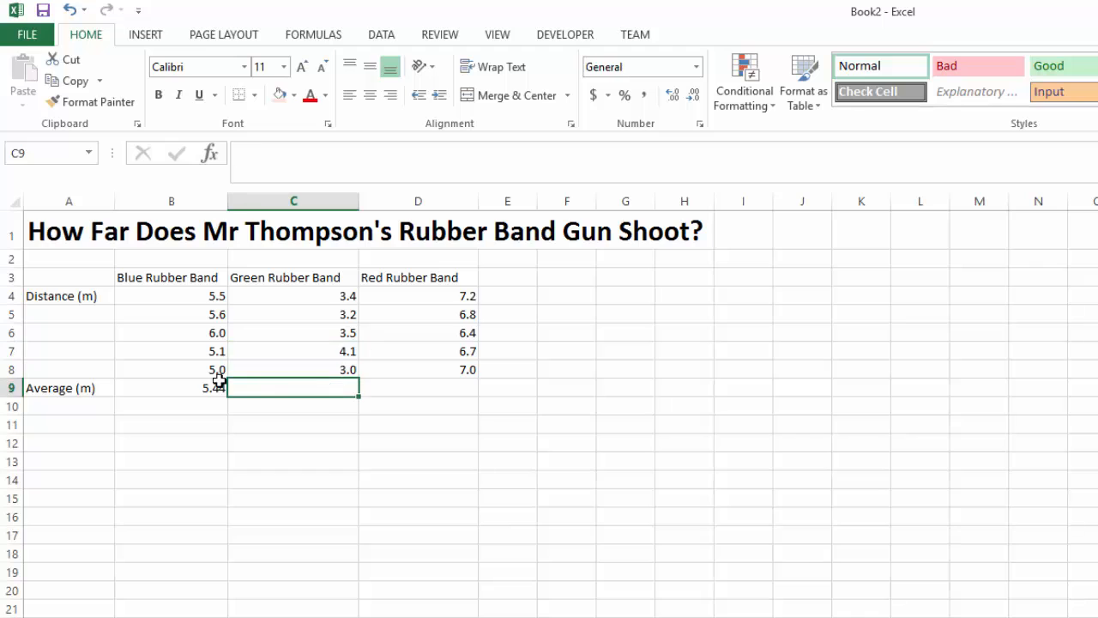
{"action": "left_click", "coordinate": [203, 388]}
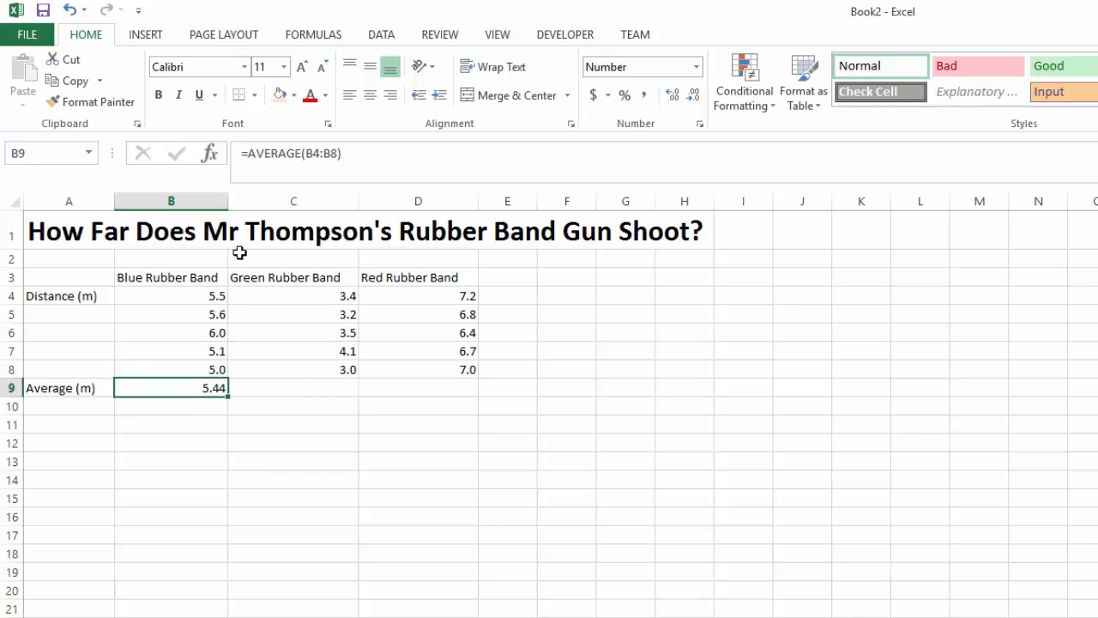
Try the formula =average(C4:C8) for the green average in cell C9 and clear the cell.
{"action": "left_click", "coordinate": [284, 388]}
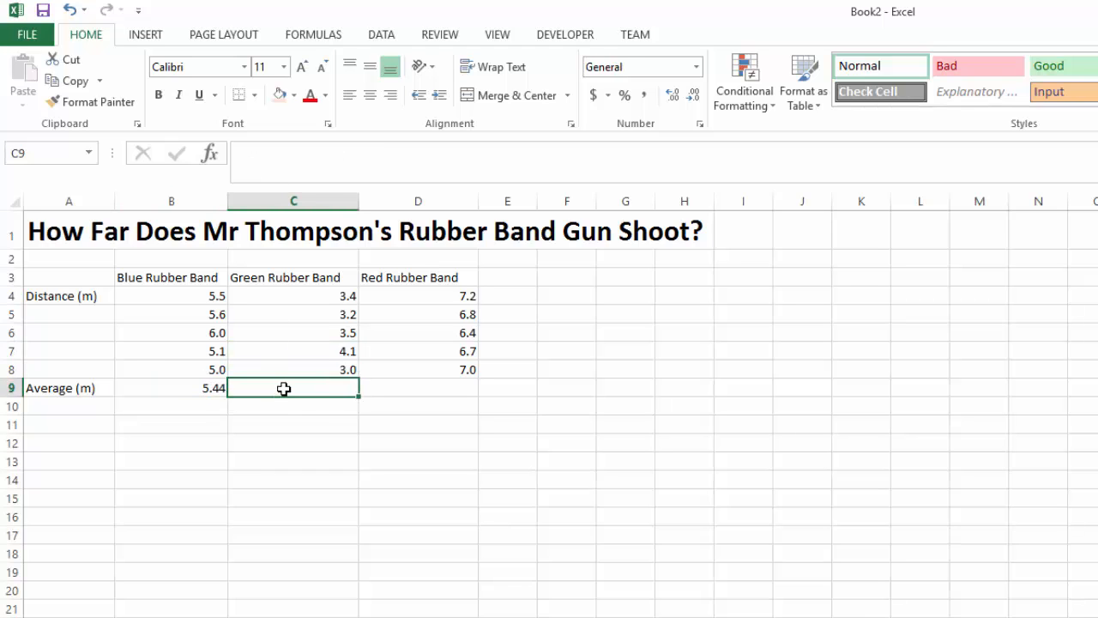
{"action": "type", "text": "=average"}
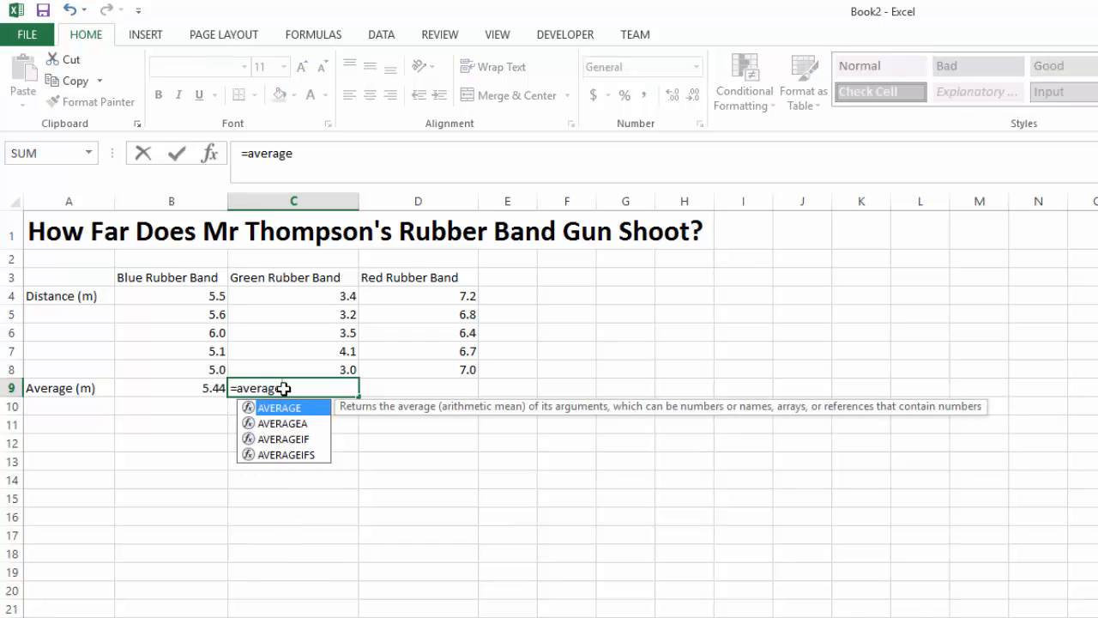
{"action": "type", "text": "("}
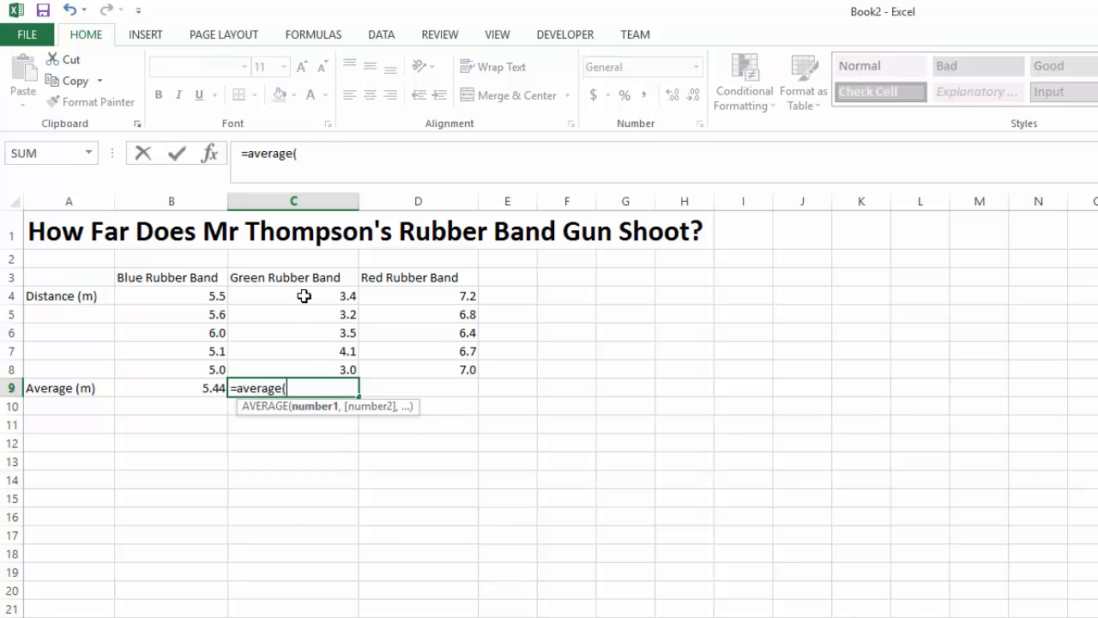
{"action": "left_click_drag", "start_coordinate": [304, 295], "coordinate": [303, 368]}
{"action": "key", "text": "Return"}
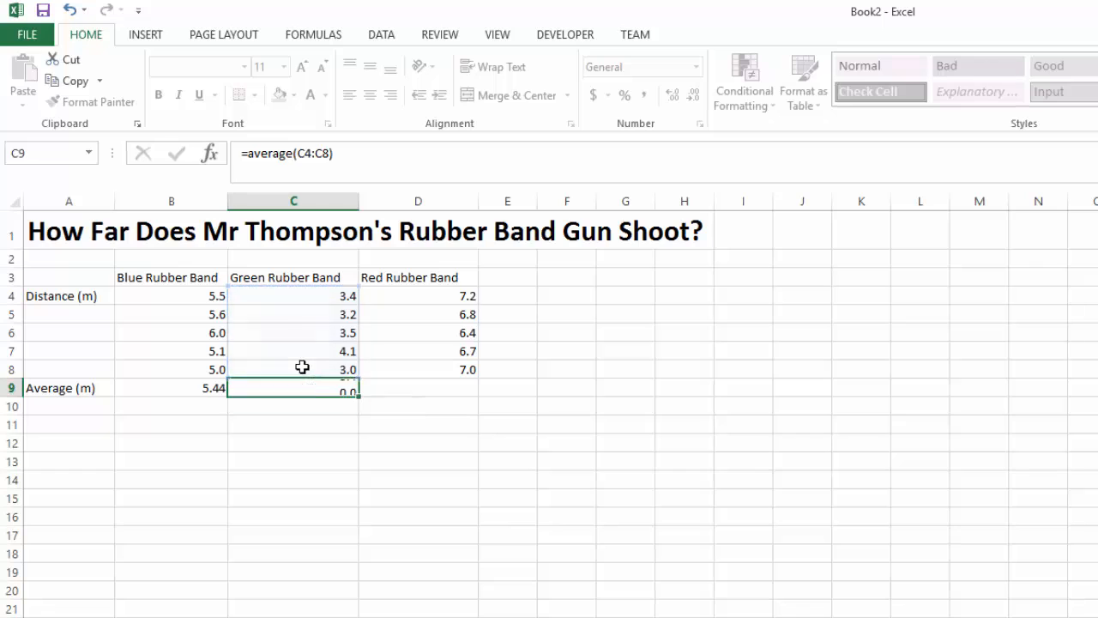
{"action": "key", "text": "Up"}
{"action": "key", "text": "Delete"}
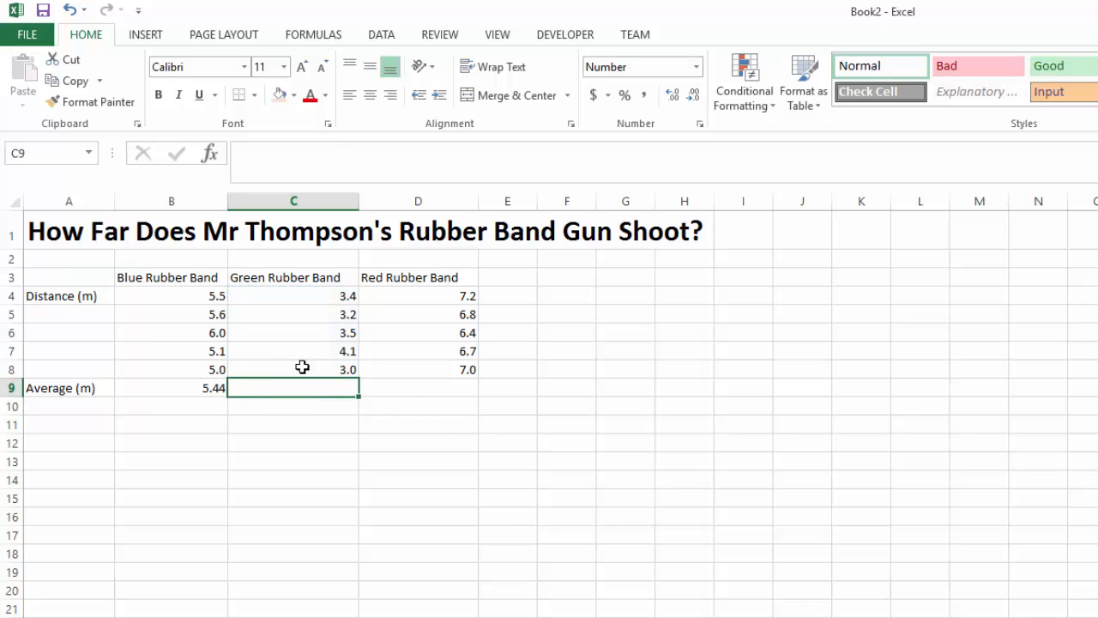
Fill the average formula from cell B9 across to C9 and D9 for the green and red rubber bands.
{"action": "left_click", "coordinate": [206, 388]}
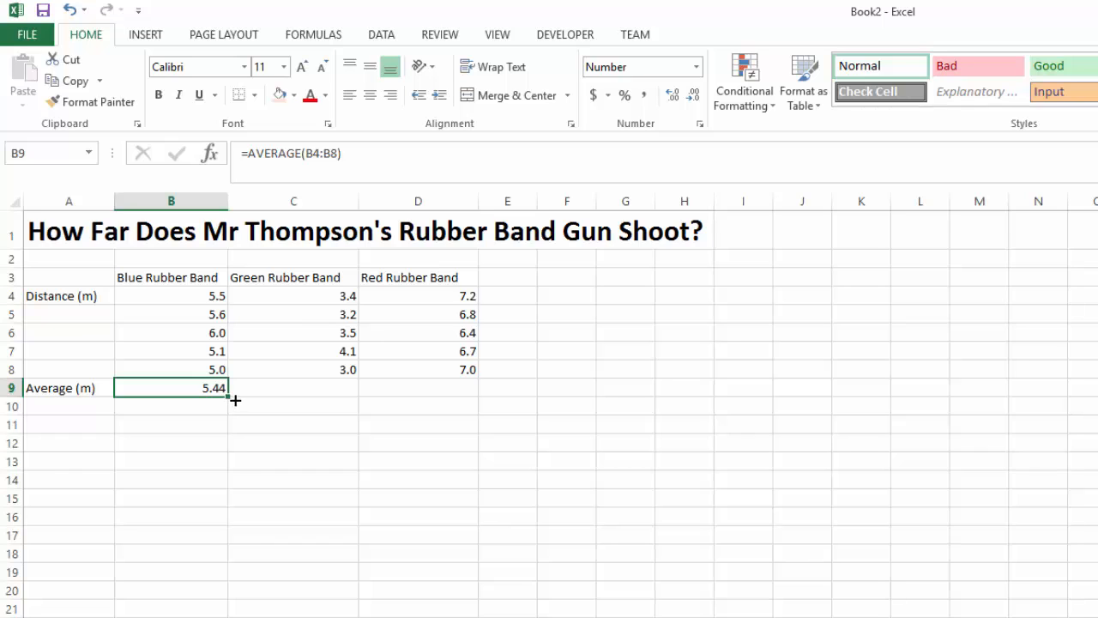
{"action": "left_click_drag", "start_coordinate": [228, 396], "coordinate": [473, 386]}
{"action": "left_click", "coordinate": [446, 418]}
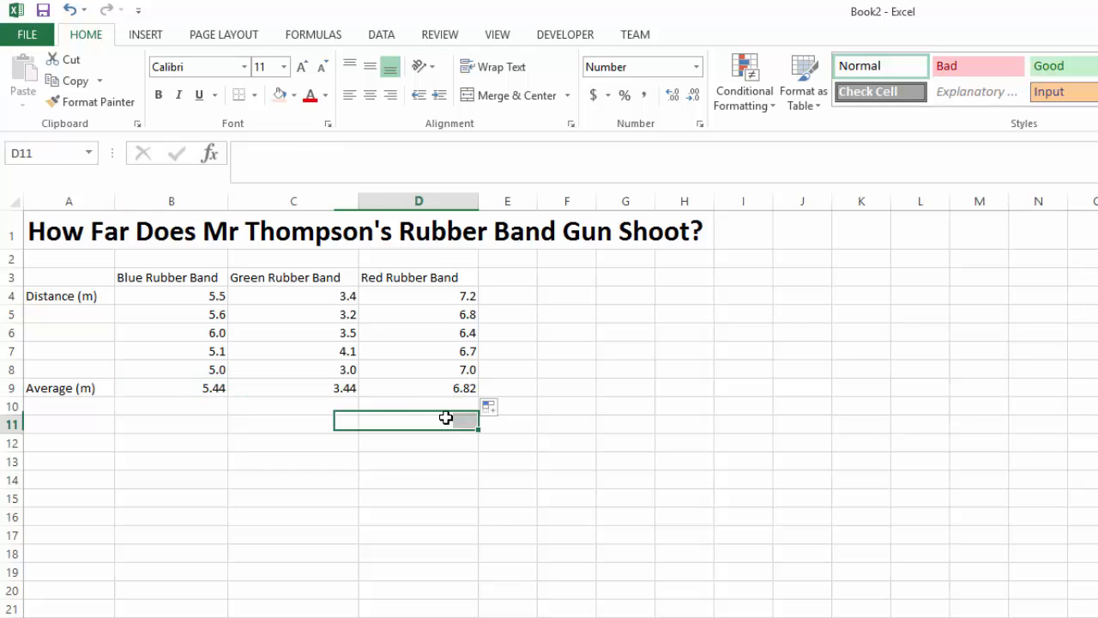
Check the formulas in the average cells B9, C9 and D9 to see which column range each one uses.
{"action": "left_click", "coordinate": [319, 385]}
{"action": "left_click", "coordinate": [199, 389]}
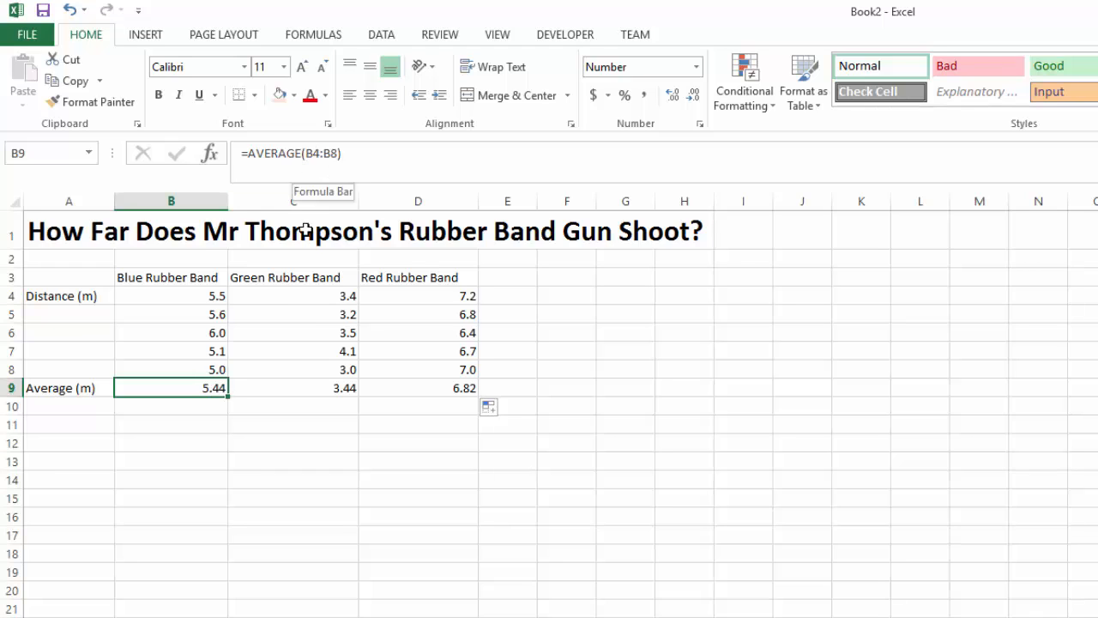
{"action": "left_click", "coordinate": [302, 388]}
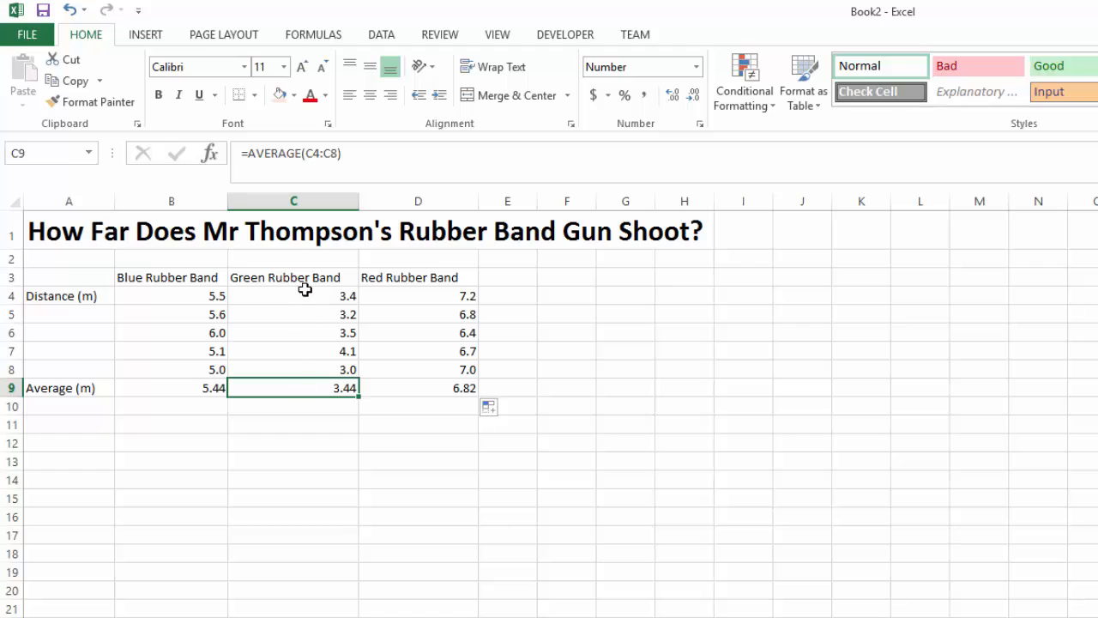
{"action": "left_click", "coordinate": [408, 387]}
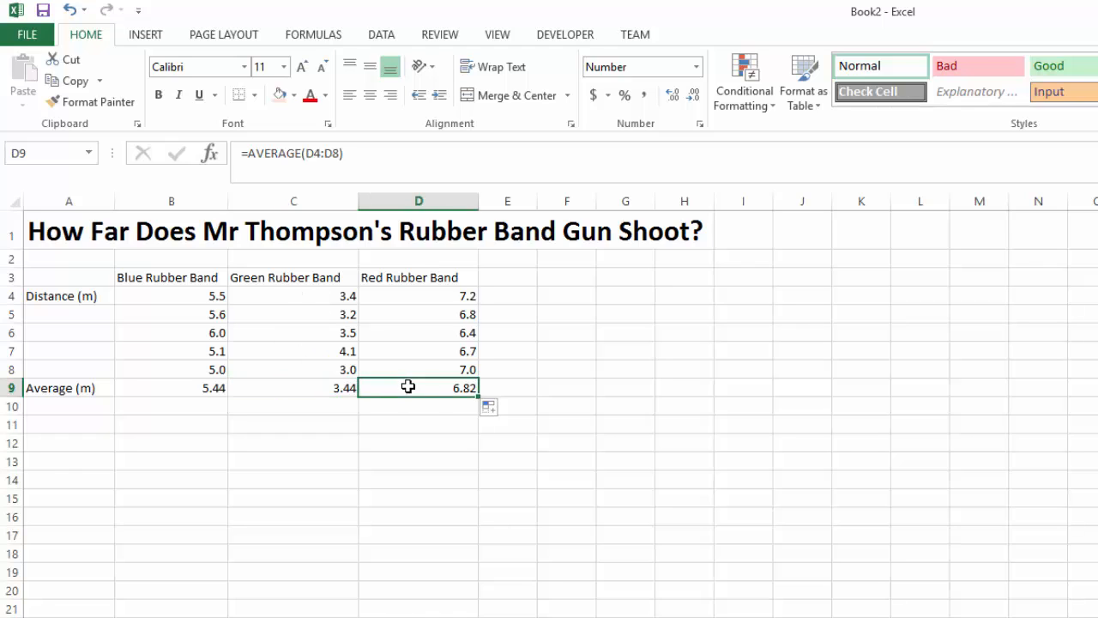
{"action": "left_click", "coordinate": [378, 425]}
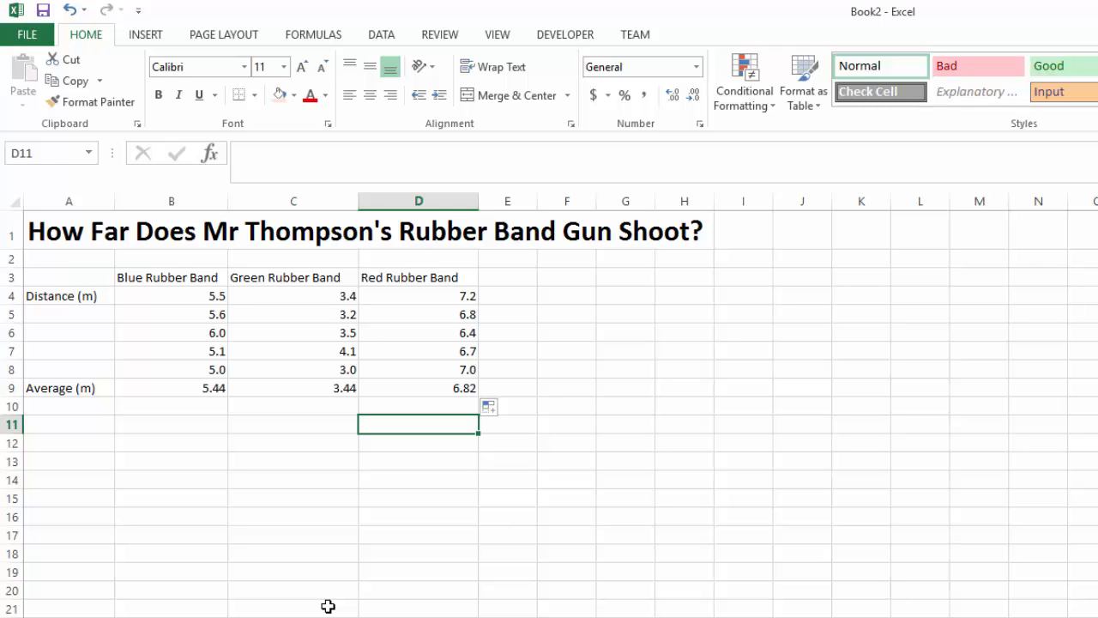
Fill the header cells with matching colours: light blue for B3, light green for C3 and red for D3.
{"action": "left_click", "coordinate": [187, 277]}
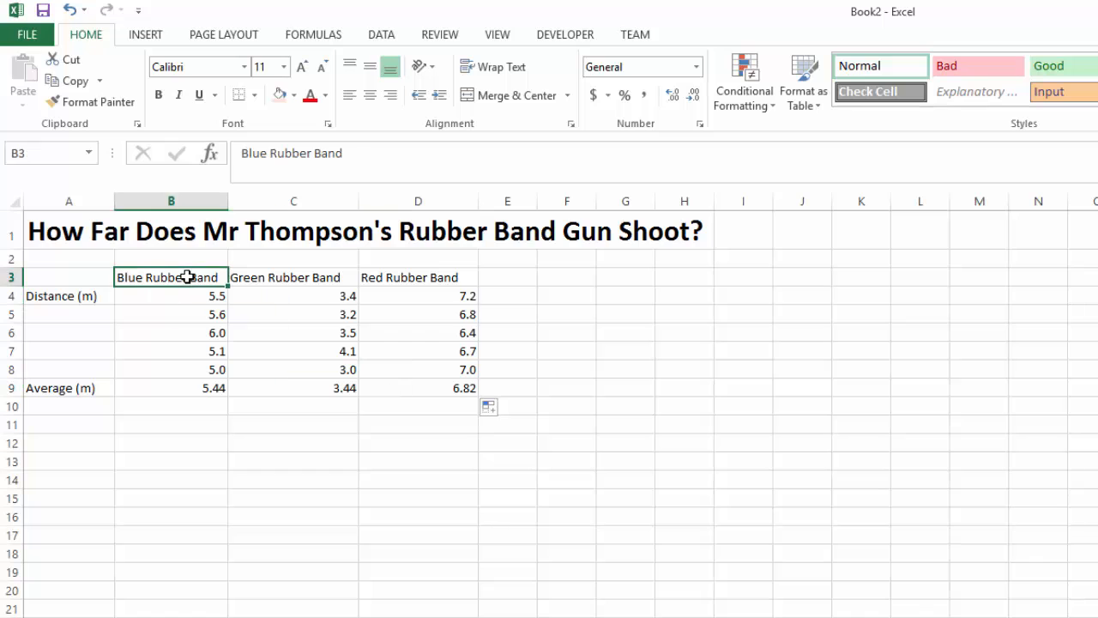
{"action": "left_click", "coordinate": [294, 95]}
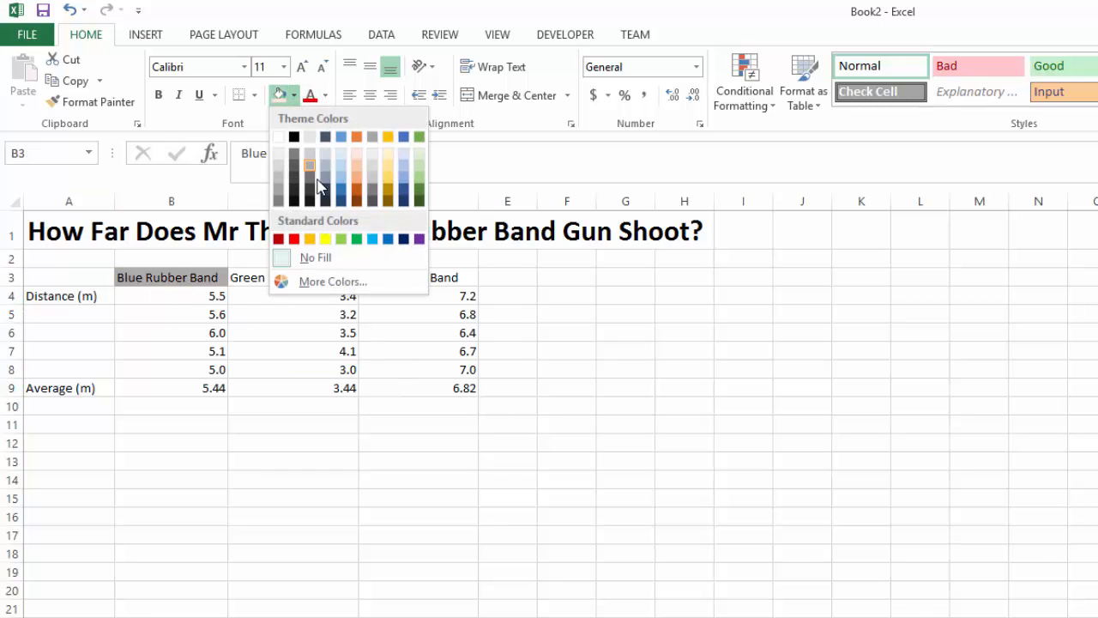
{"action": "left_click", "coordinate": [372, 239]}
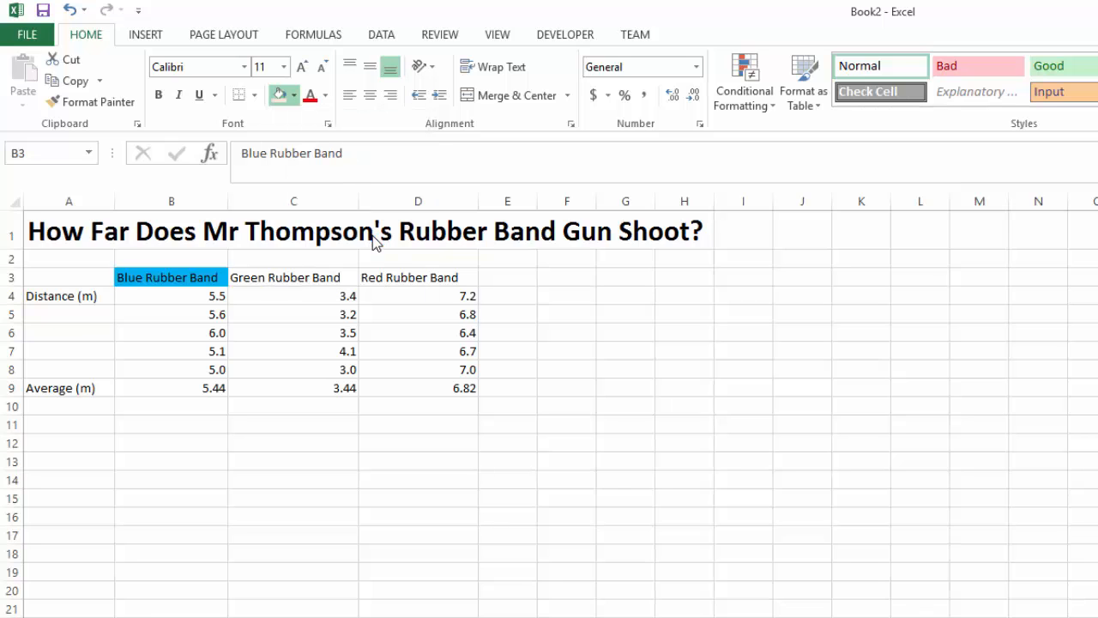
{"action": "left_click", "coordinate": [301, 279]}
{"action": "left_click", "coordinate": [294, 95]}
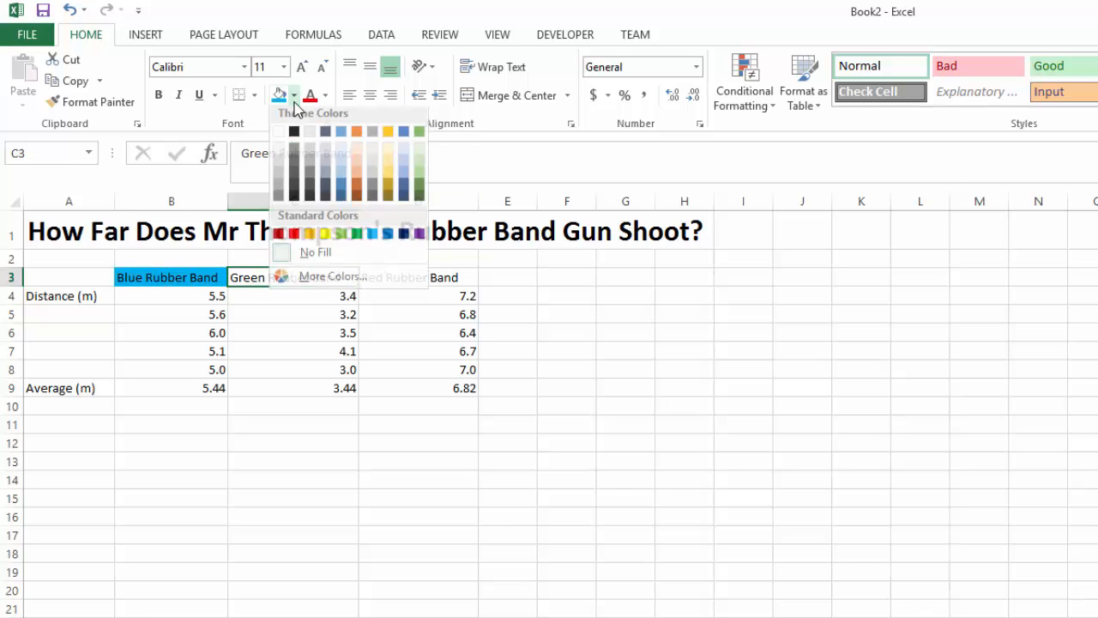
{"action": "left_click", "coordinate": [342, 238]}
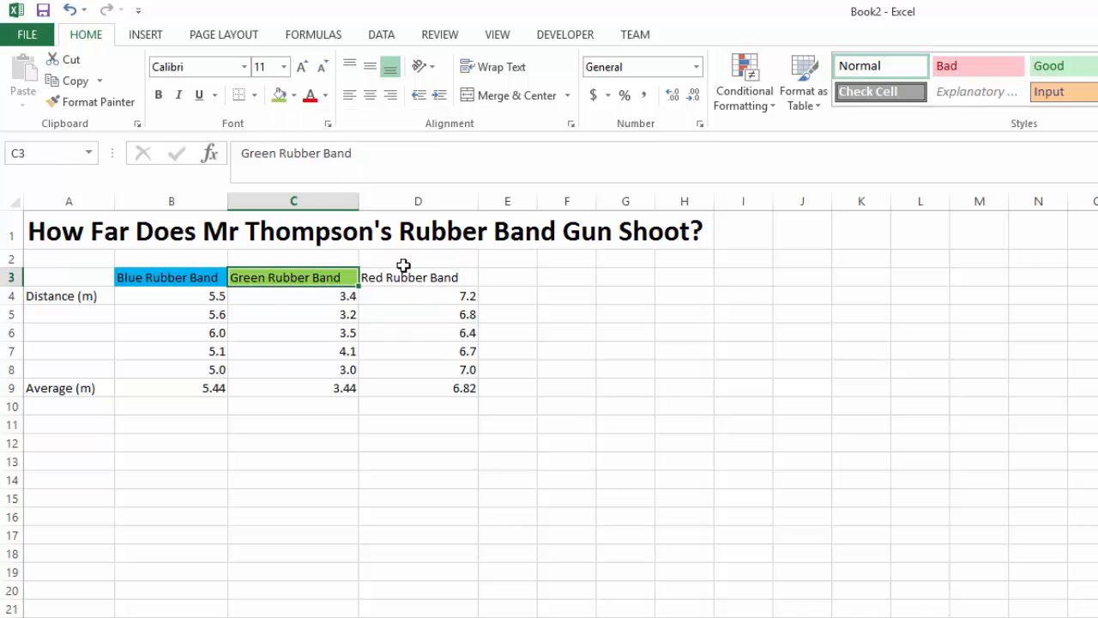
{"action": "left_click", "coordinate": [406, 275]}
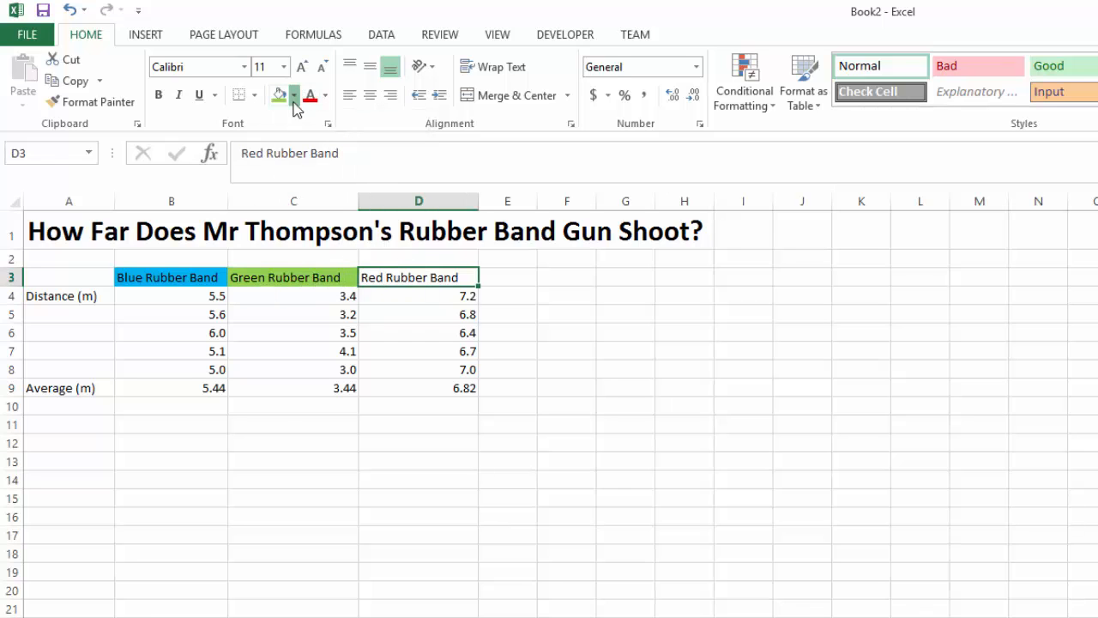
{"action": "left_click", "coordinate": [294, 95]}
{"action": "left_click", "coordinate": [297, 240]}
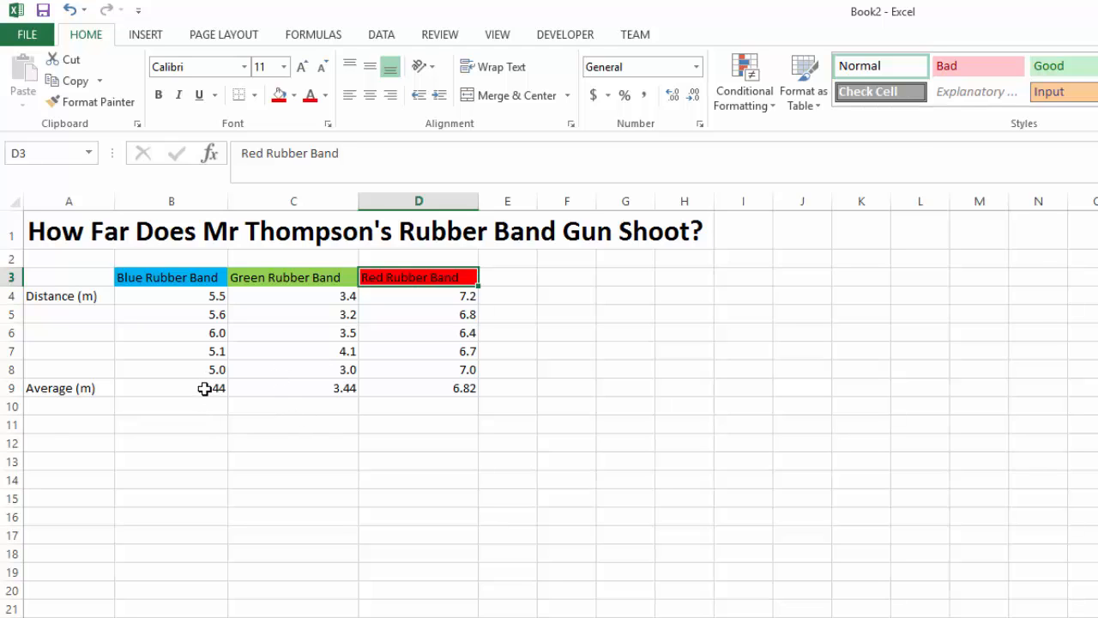
Make the three rubber band headers in cells B3 to D3 bold.
{"action": "left_click_drag", "start_coordinate": [193, 276], "coordinate": [418, 270]}
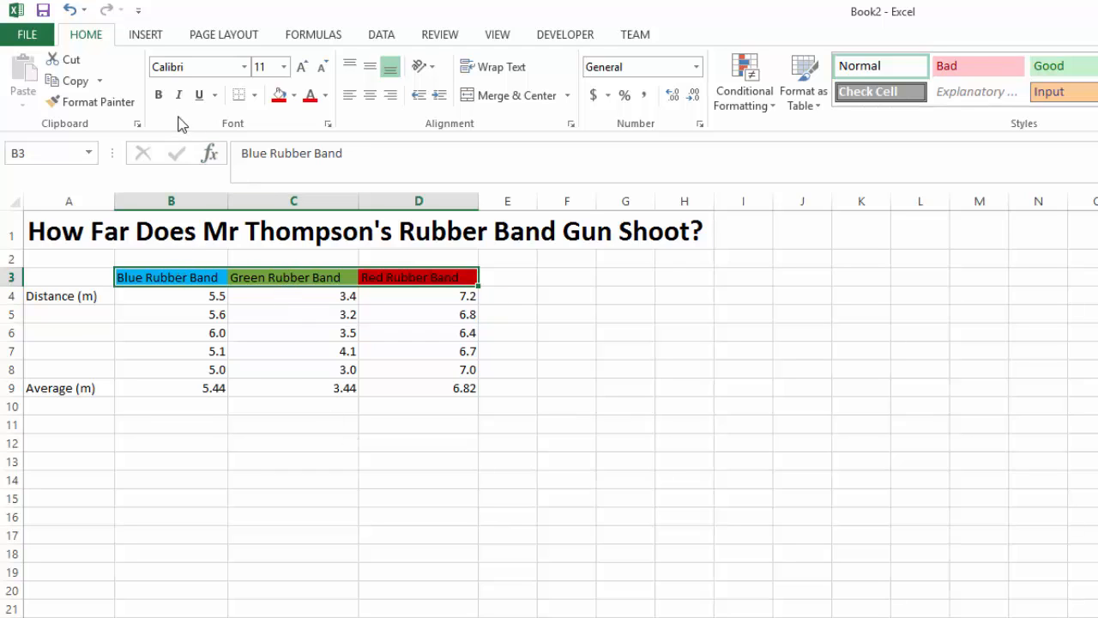
{"action": "left_click", "coordinate": [159, 96]}
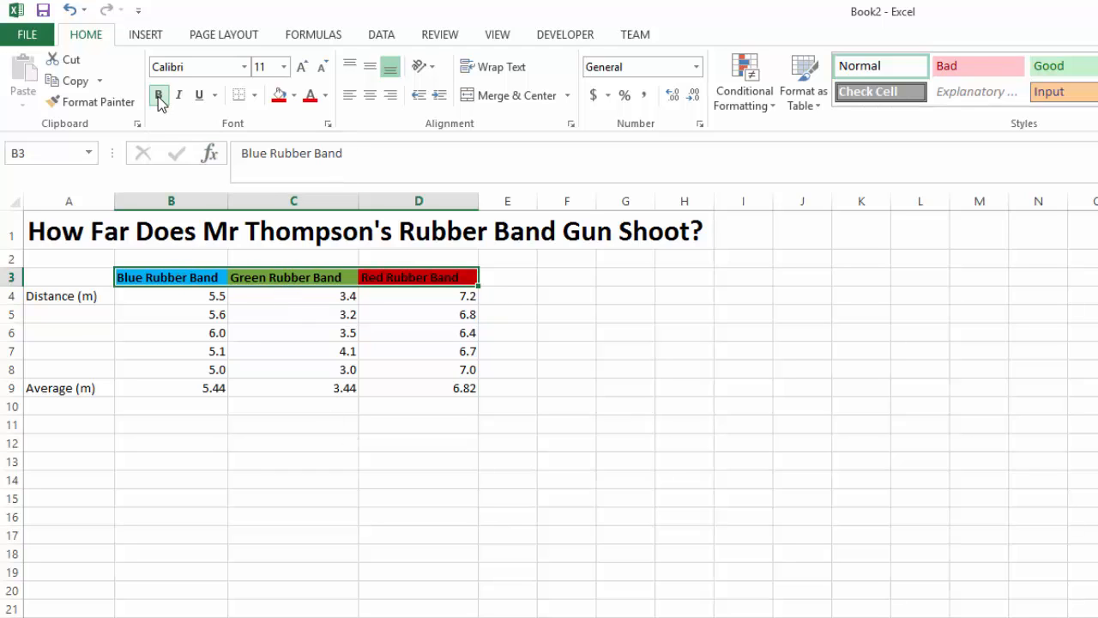
{"action": "left_click", "coordinate": [277, 333]}
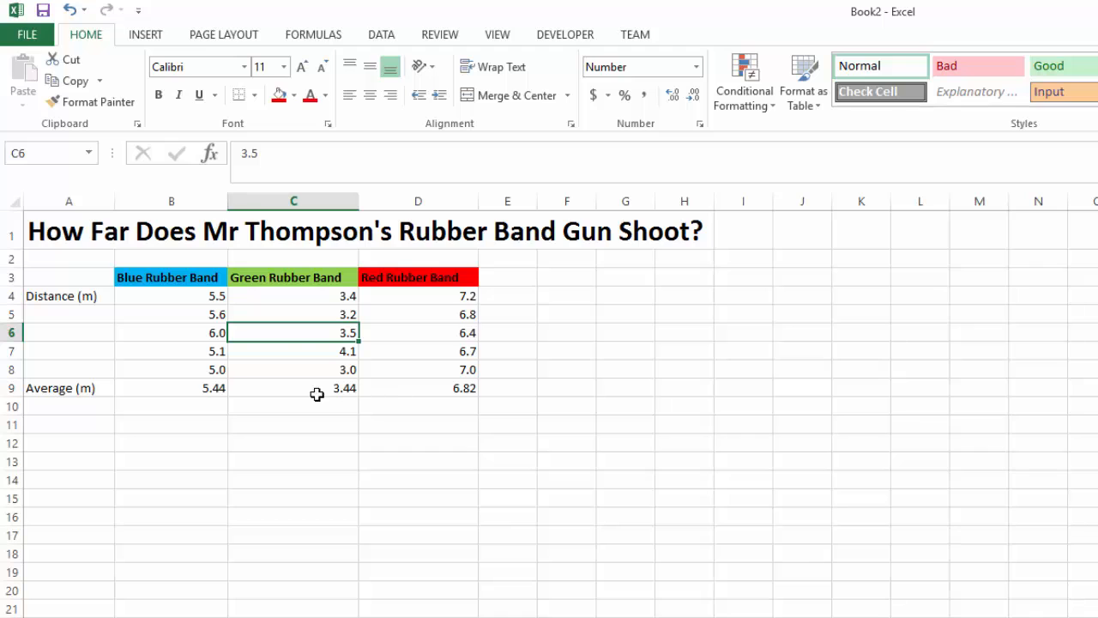
Copy each header's formatting from B3, C3 and D3 onto the average in the same column of row 9 with Format Painter.
{"action": "left_click", "coordinate": [190, 278]}
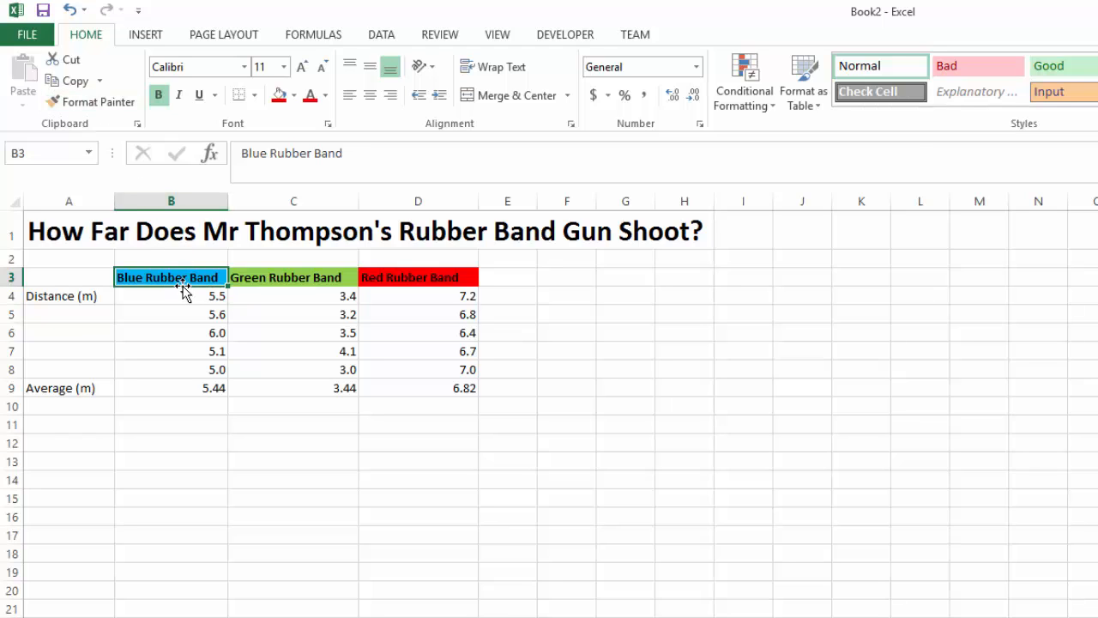
{"action": "left_click", "coordinate": [96, 108]}
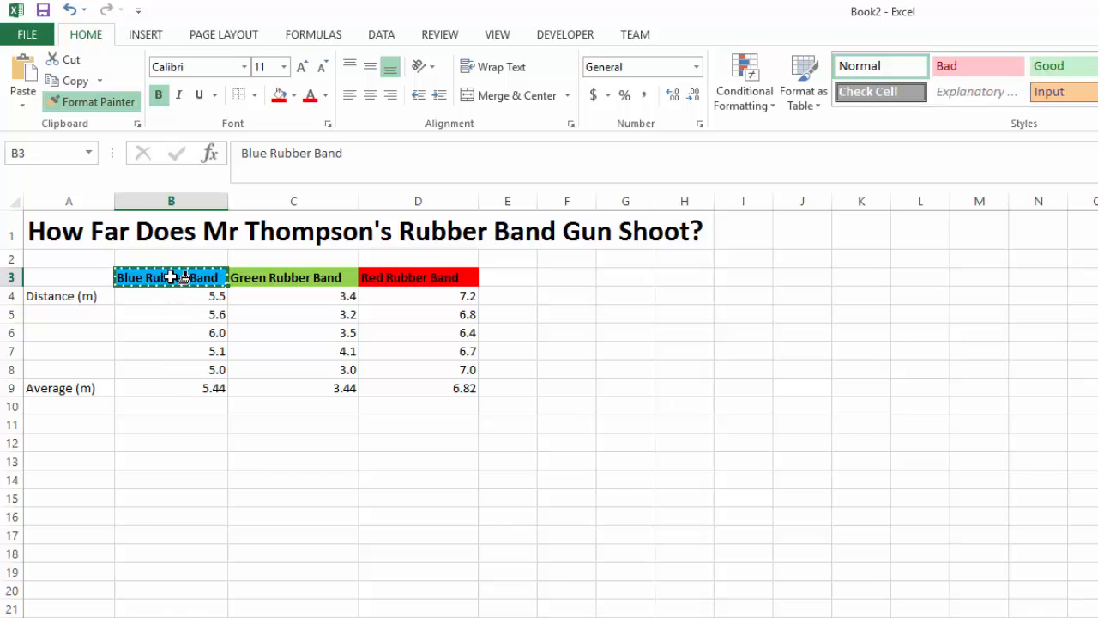
{"action": "left_click", "coordinate": [189, 386]}
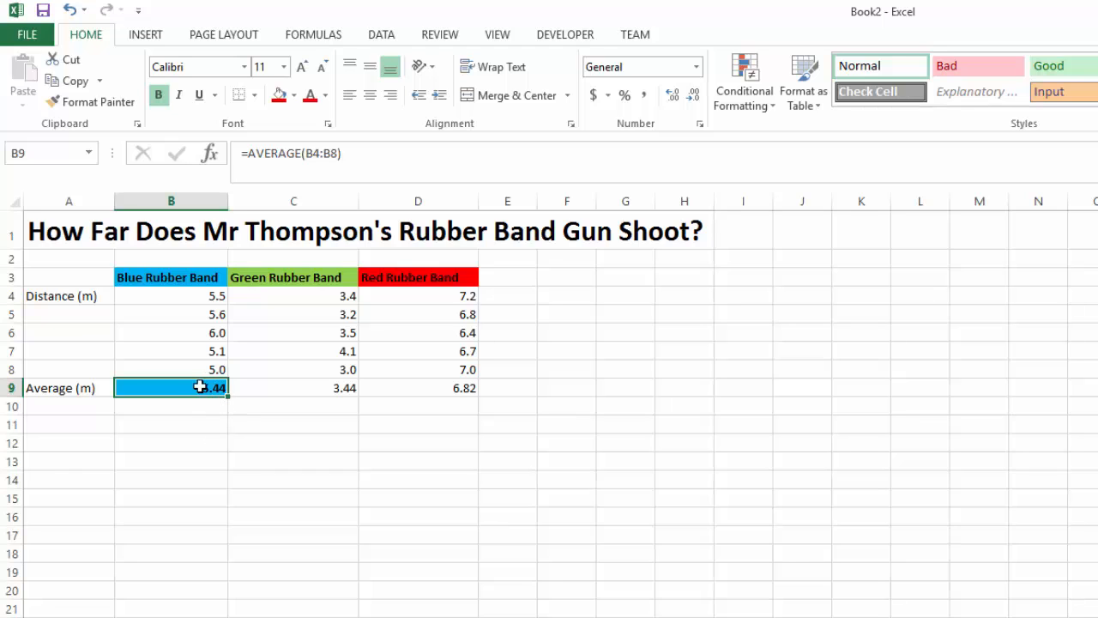
{"action": "left_click", "coordinate": [272, 277]}
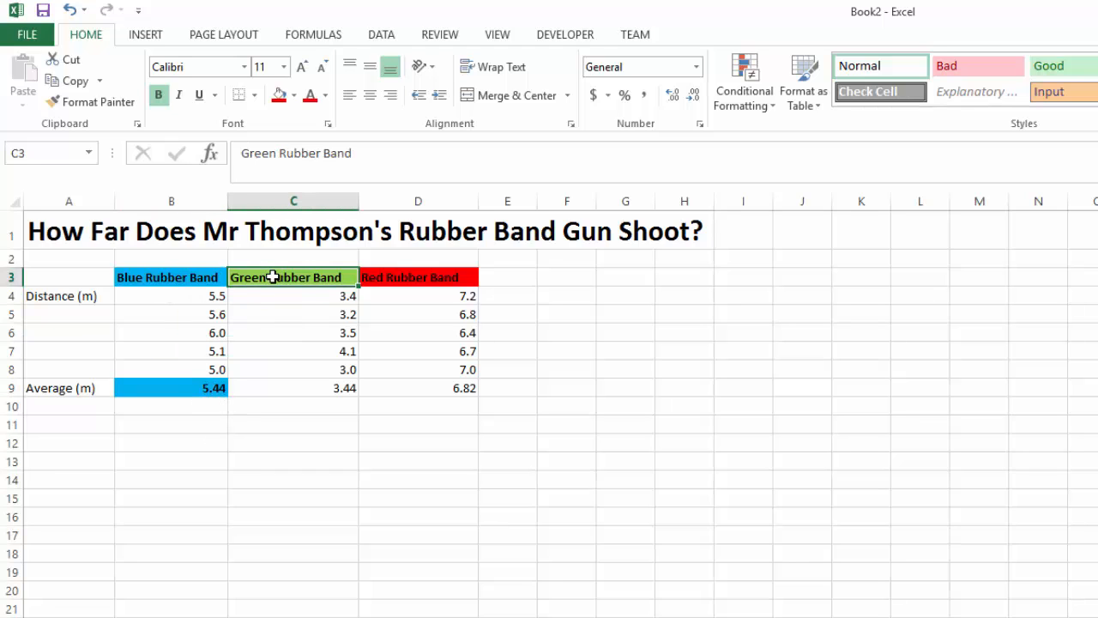
{"action": "left_click", "coordinate": [88, 103]}
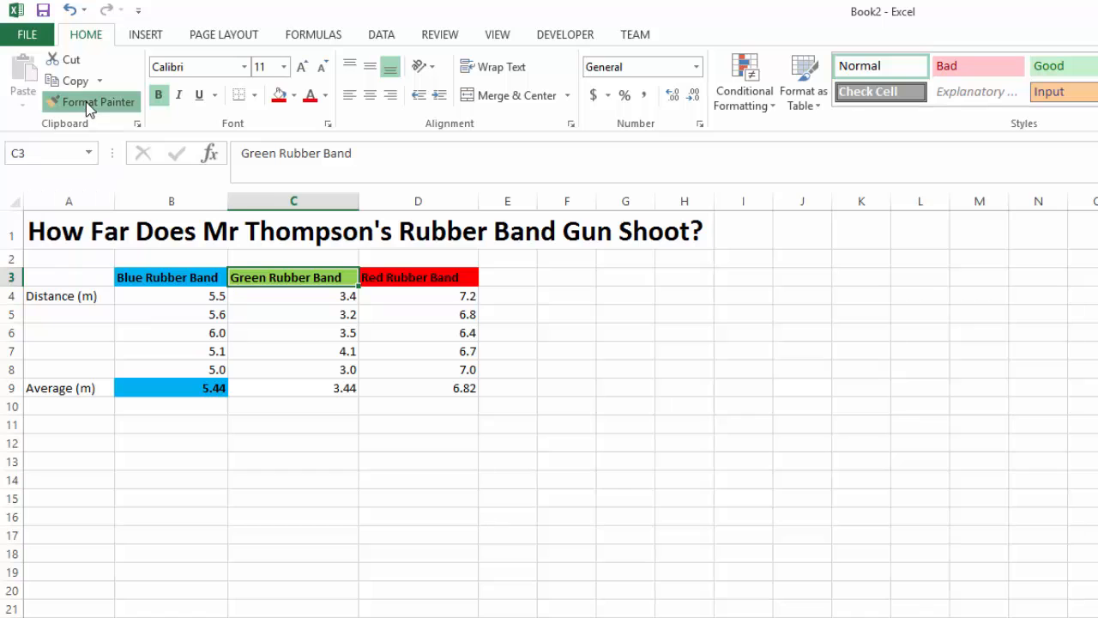
{"action": "left_click", "coordinate": [283, 388]}
{"action": "left_click", "coordinate": [419, 277]}
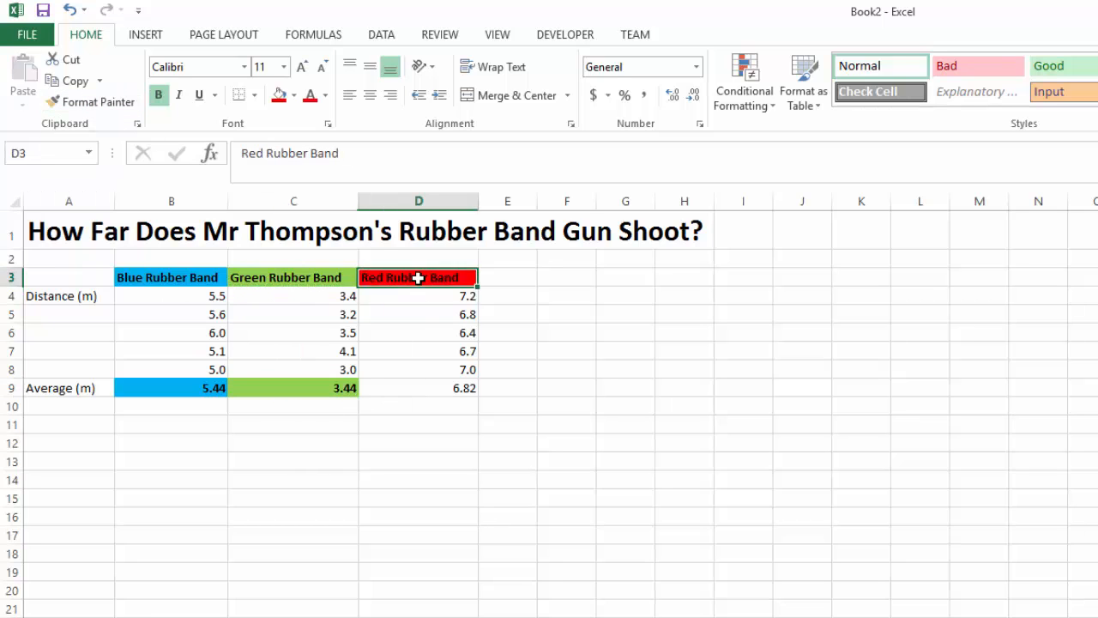
{"action": "left_click", "coordinate": [90, 101]}
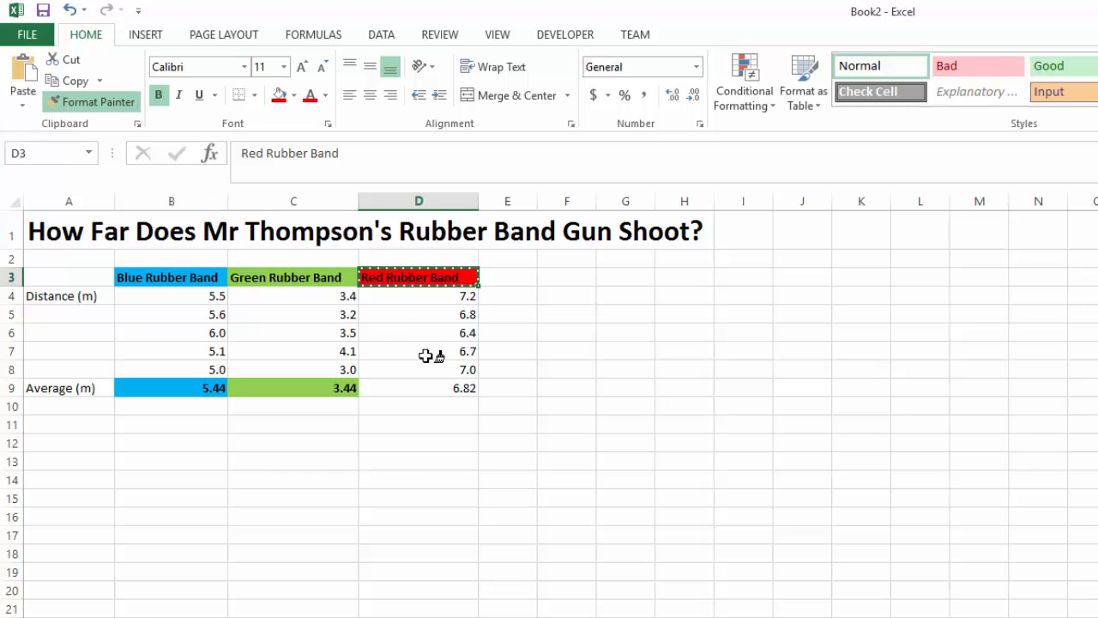
{"action": "left_click", "coordinate": [430, 386]}
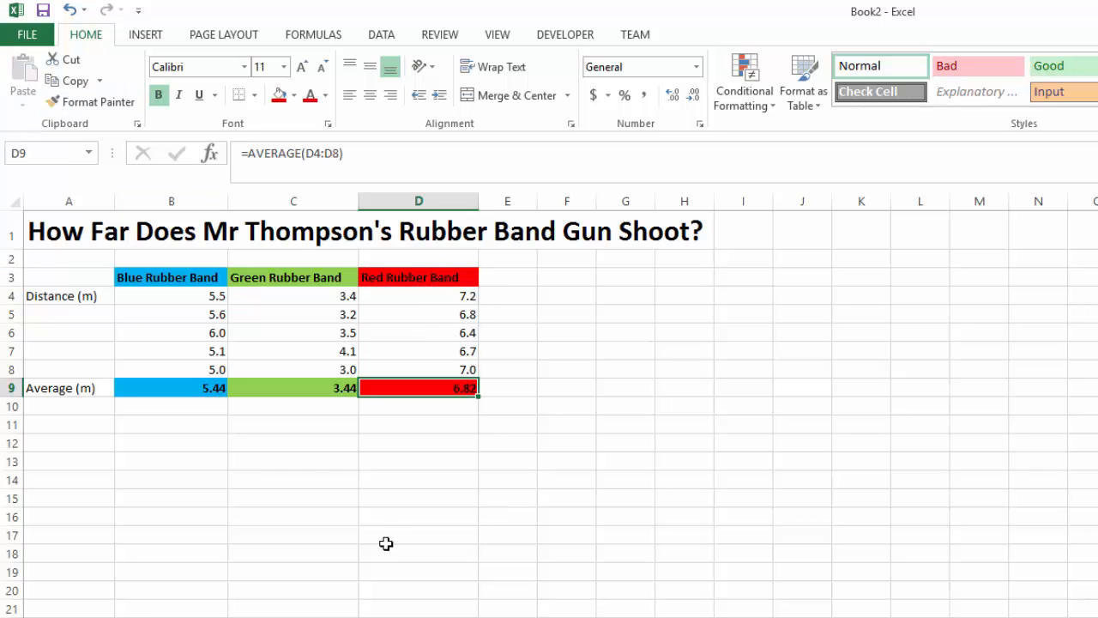
{"action": "left_click", "coordinate": [304, 465]}
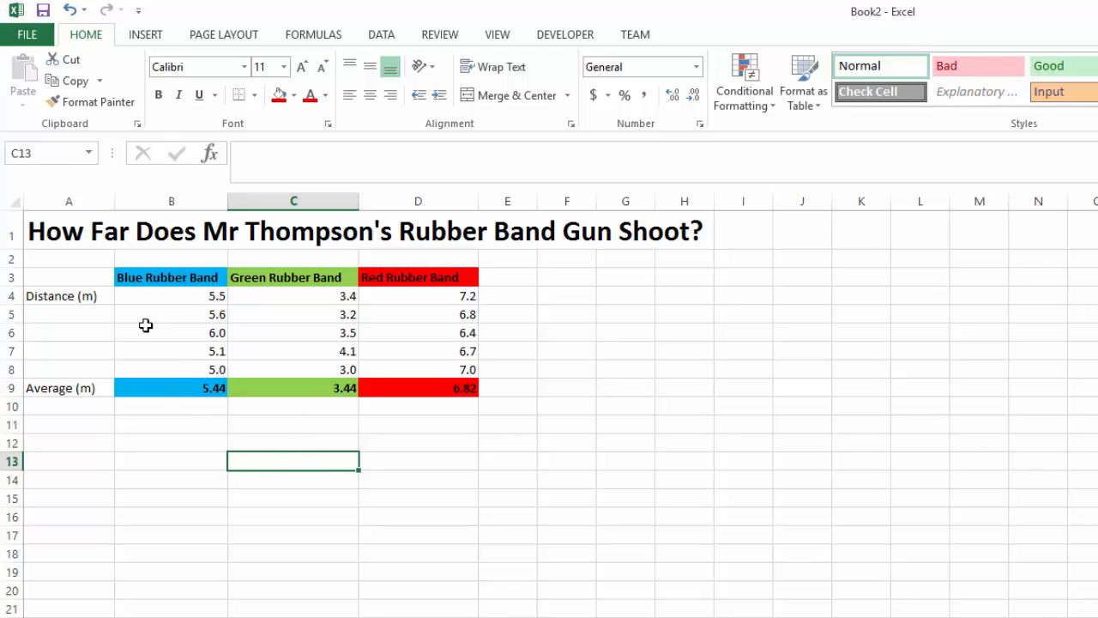
Centre the contents of cells B3 to D9, covering the rubber band headers, distances and averages.
{"action": "left_click_drag", "start_coordinate": [186, 294], "coordinate": [432, 387]}
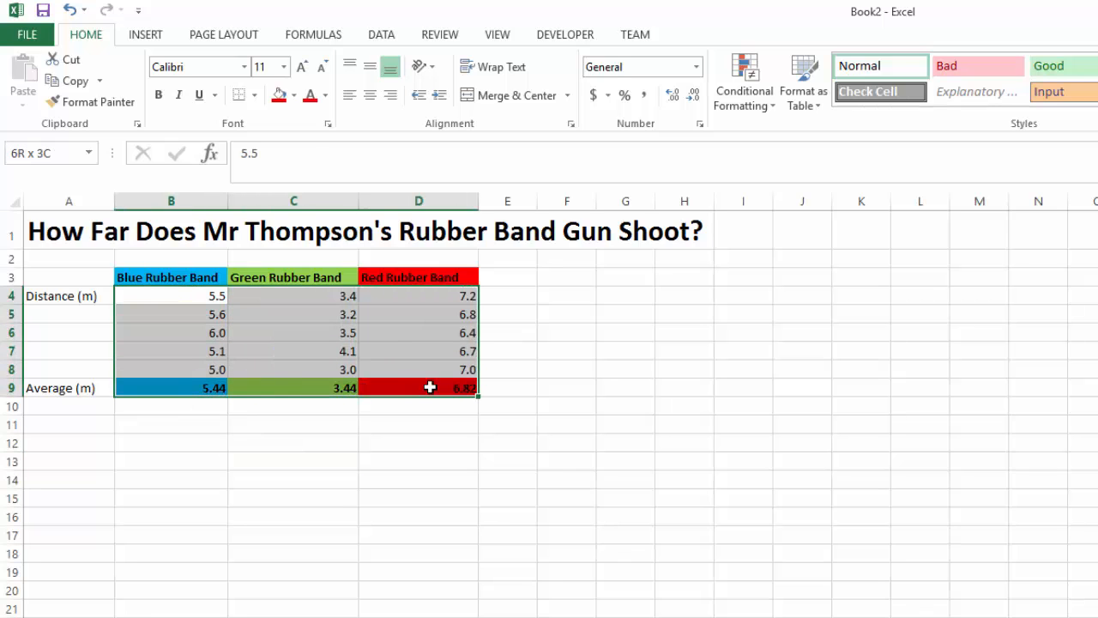
{"action": "left_click", "coordinate": [198, 276]}
{"action": "left_click_drag", "start_coordinate": [198, 276], "coordinate": [414, 396]}
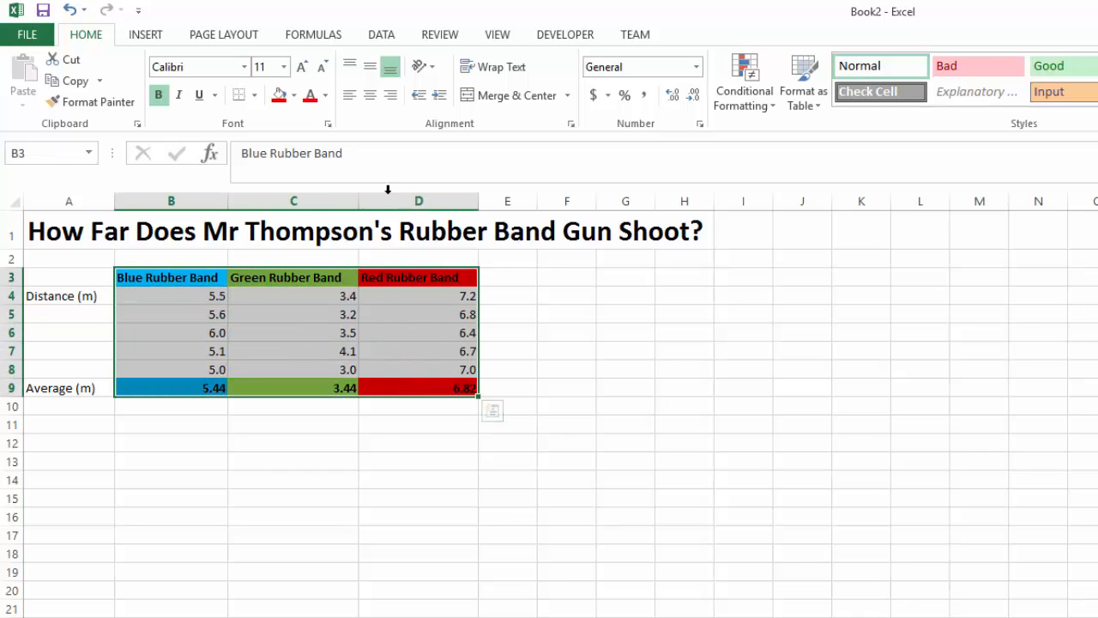
{"action": "left_click", "coordinate": [370, 97]}
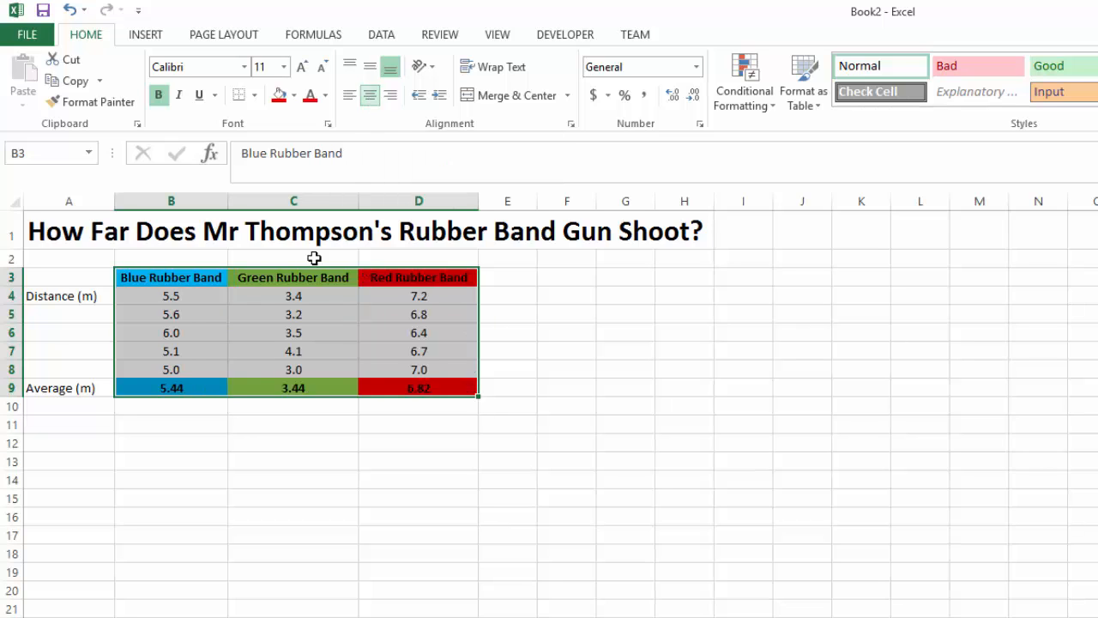
{"action": "left_click", "coordinate": [243, 534]}
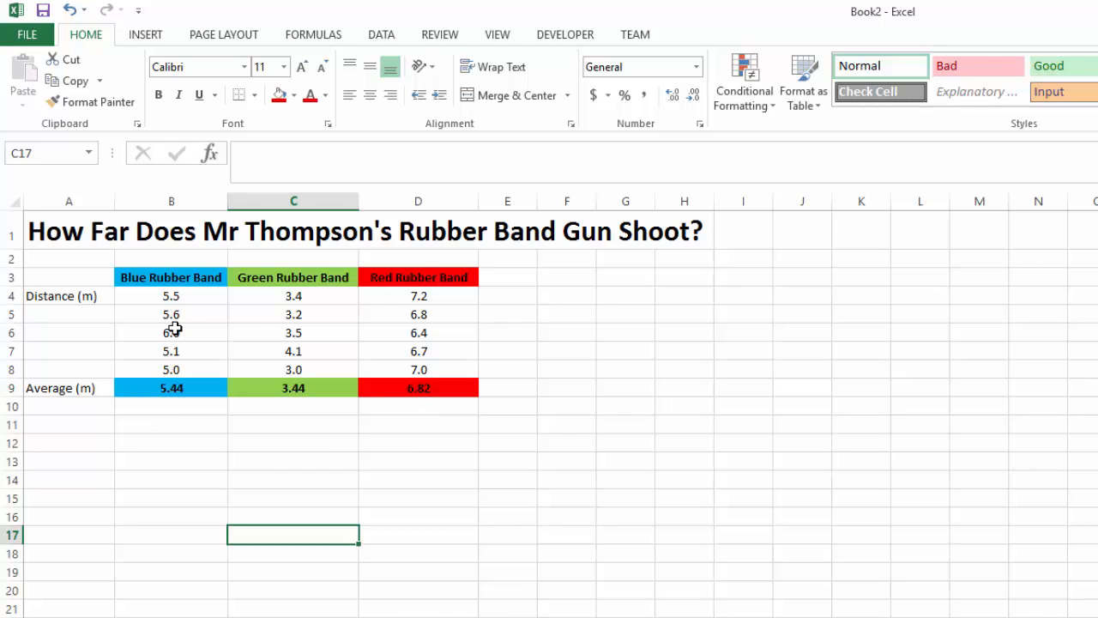
Apply All Borders to the whole table in cells A3 to D9.
{"action": "left_click_drag", "start_coordinate": [79, 275], "coordinate": [466, 389]}
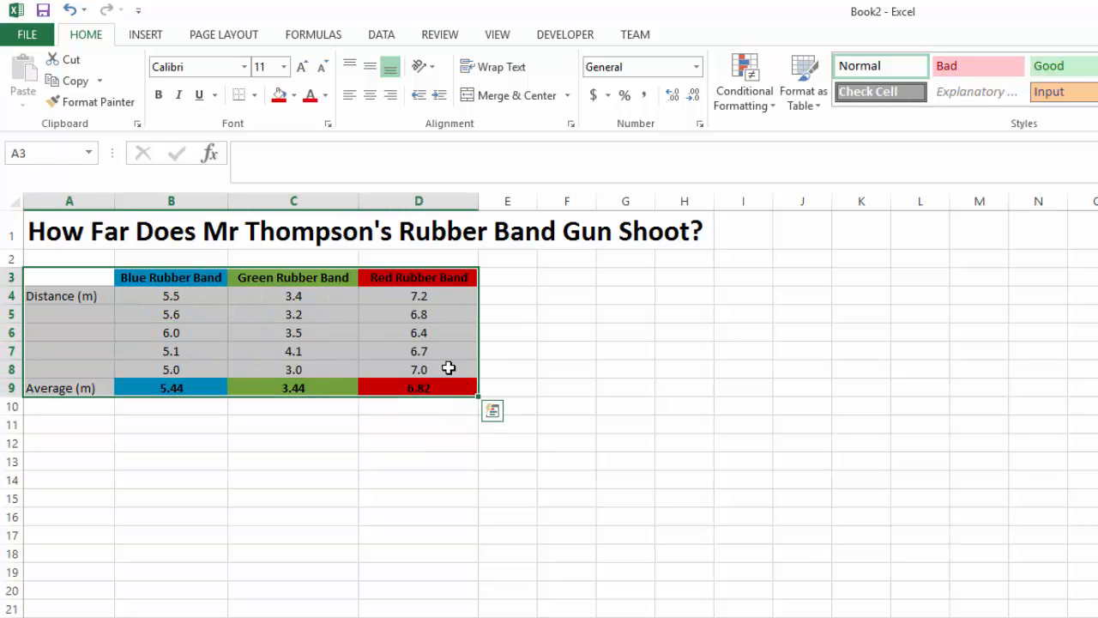
{"action": "left_click", "coordinate": [254, 95]}
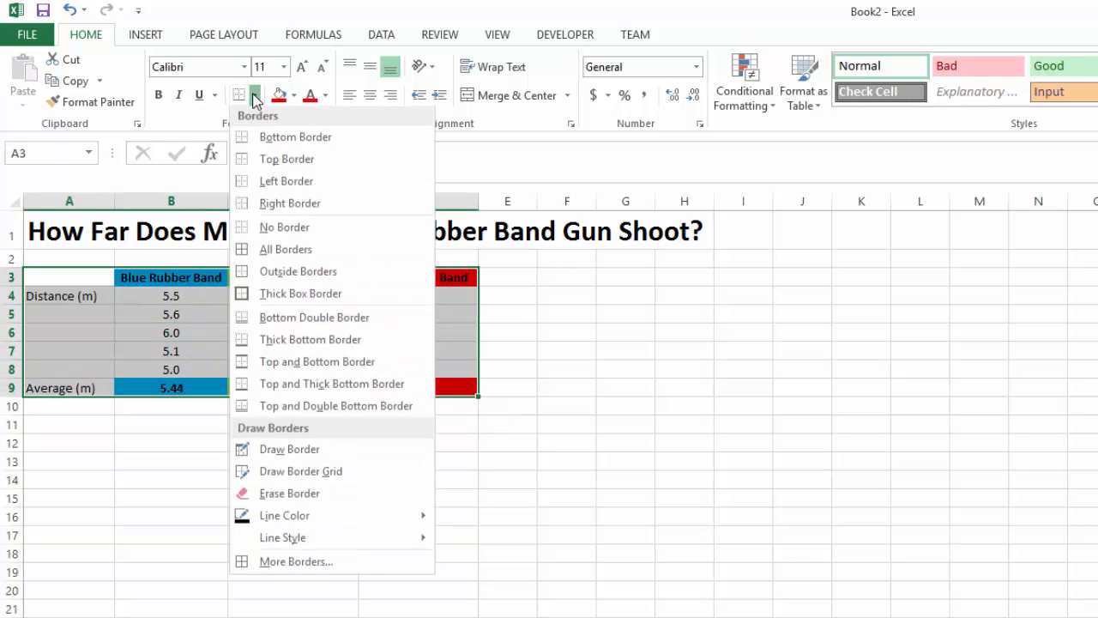
{"action": "left_click", "coordinate": [250, 252]}
{"action": "left_click", "coordinate": [292, 465]}
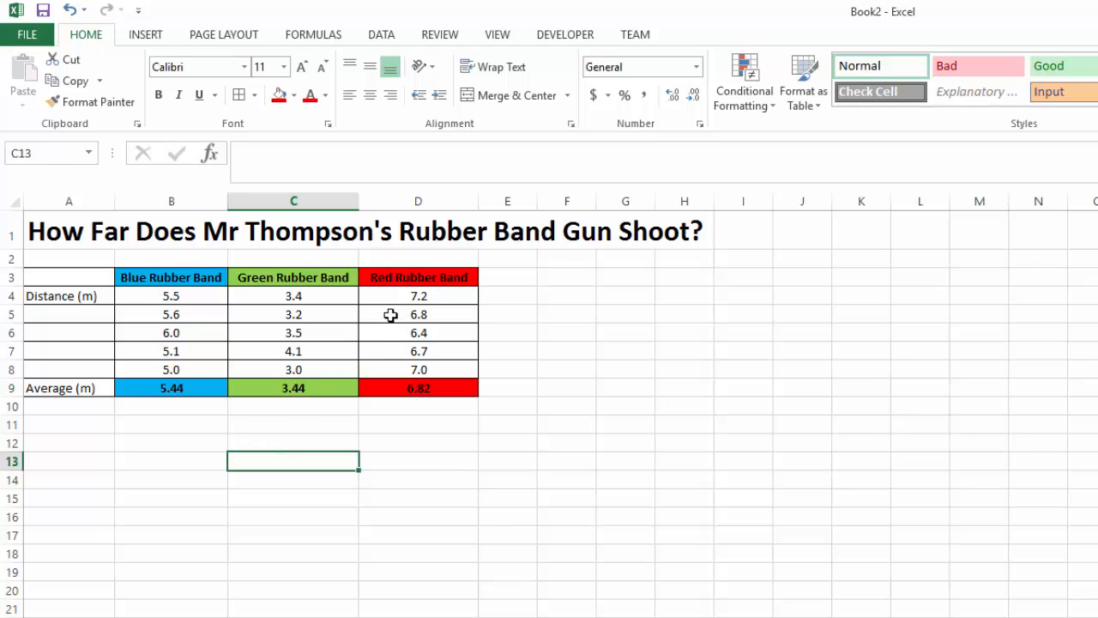
Remove the borders from cells A4 to A8, the Distance (m) label and the blank cells below it.
{"action": "left_click", "coordinate": [81, 294]}
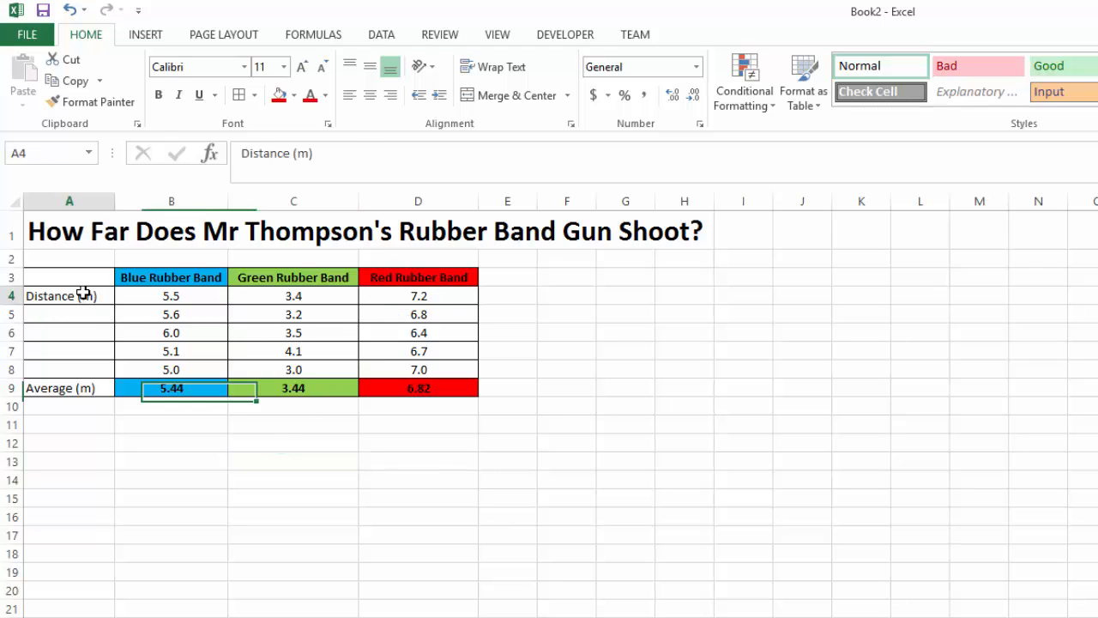
{"action": "left_click_drag", "start_coordinate": [78, 311], "coordinate": [86, 373]}
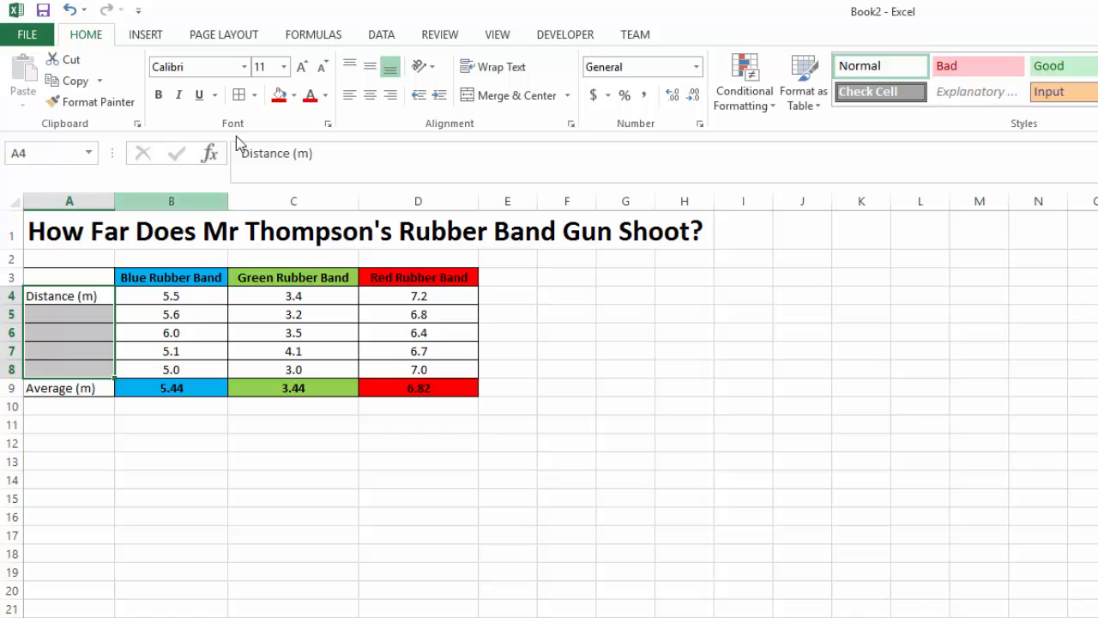
{"action": "left_click", "coordinate": [254, 96]}
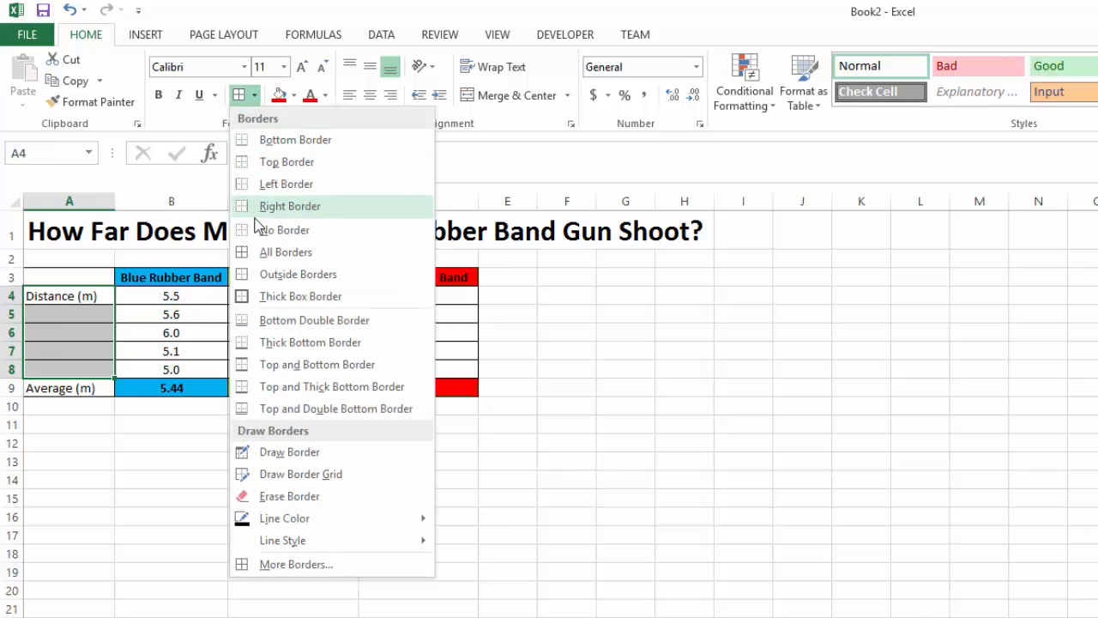
{"action": "left_click", "coordinate": [246, 233]}
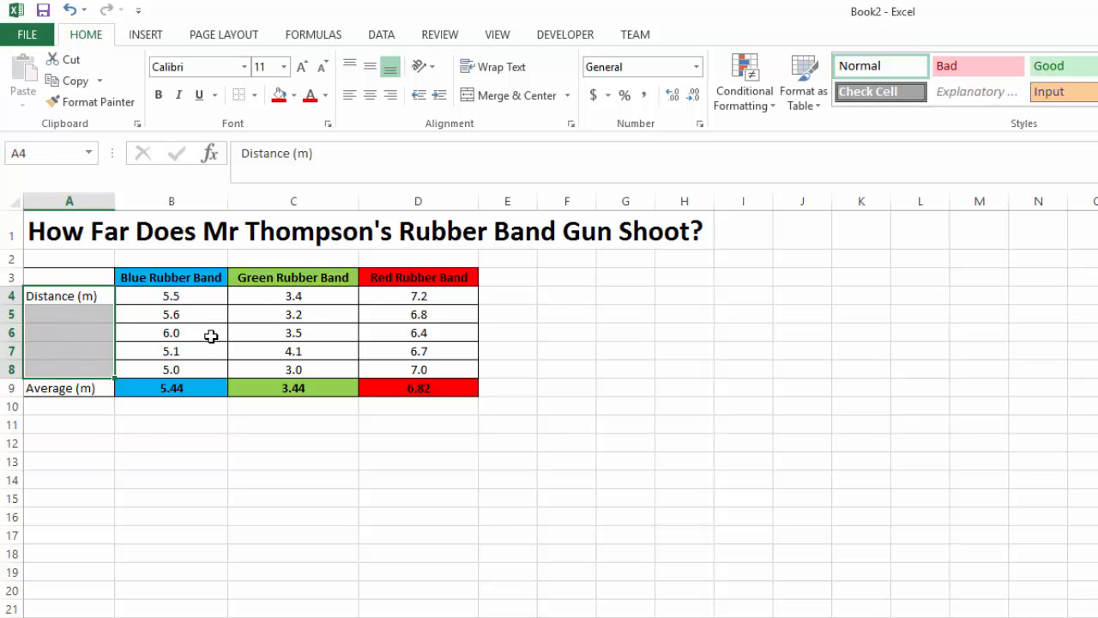
{"action": "left_click", "coordinate": [86, 463]}
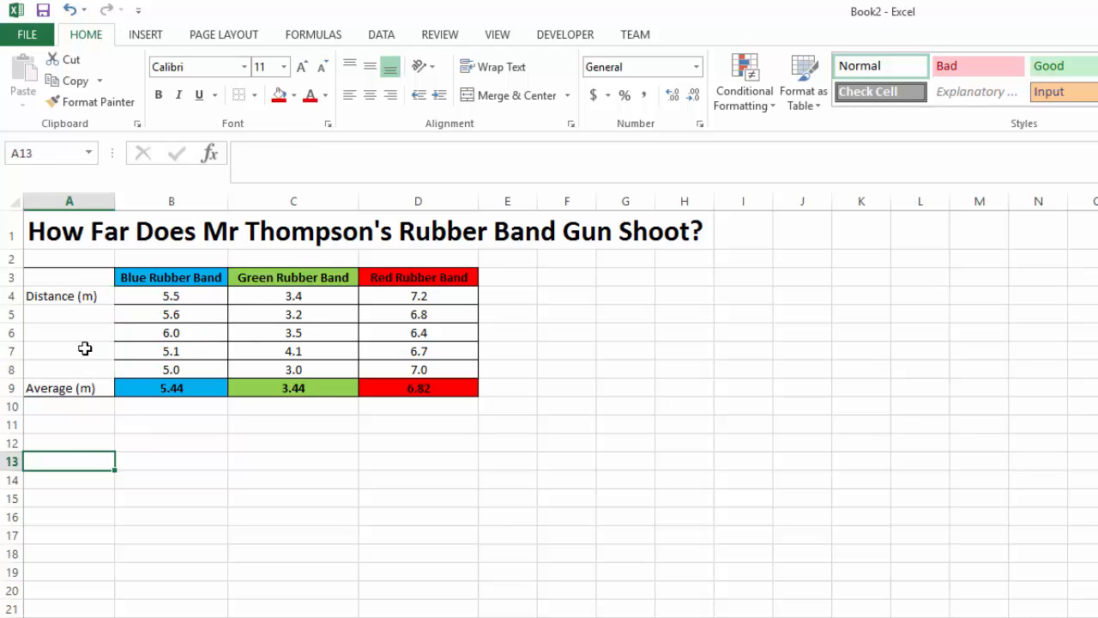
Put outside borders around the blank corner cell A3 and the Average (m) label in A9.
{"action": "left_click", "coordinate": [83, 276]}
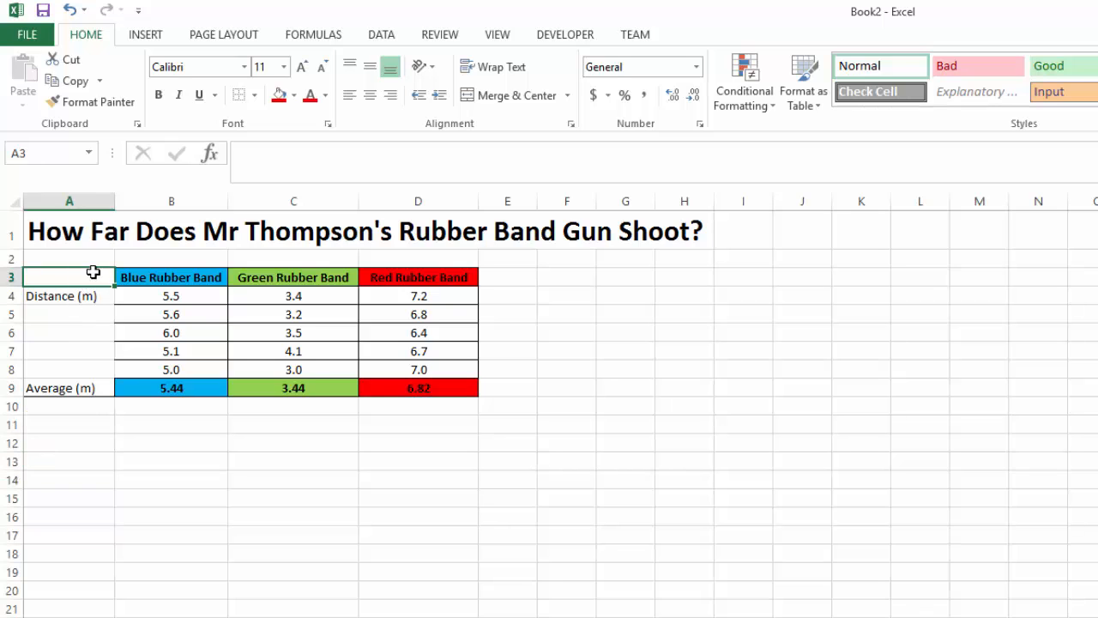
{"action": "left_click", "coordinate": [254, 95]}
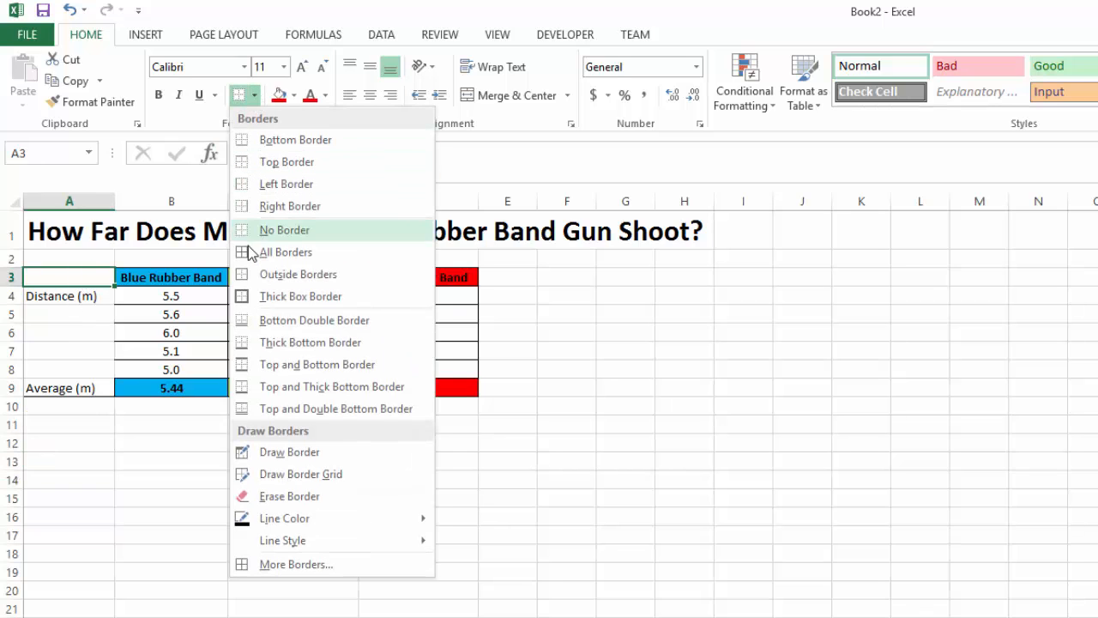
{"action": "left_click", "coordinate": [249, 274]}
{"action": "left_click", "coordinate": [95, 388]}
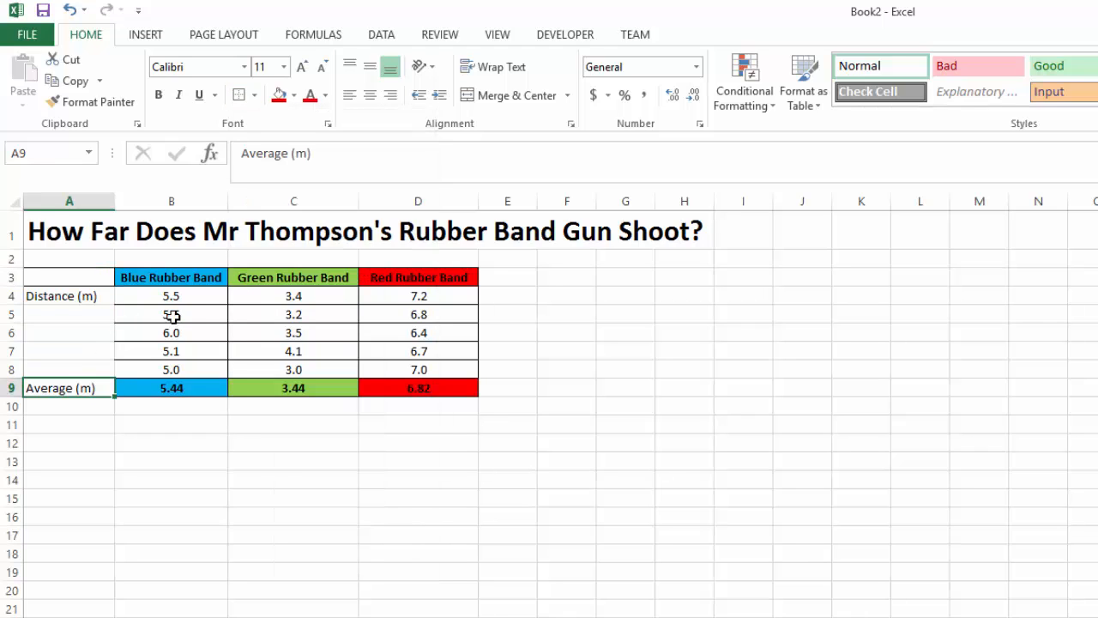
{"action": "left_click", "coordinate": [109, 445]}
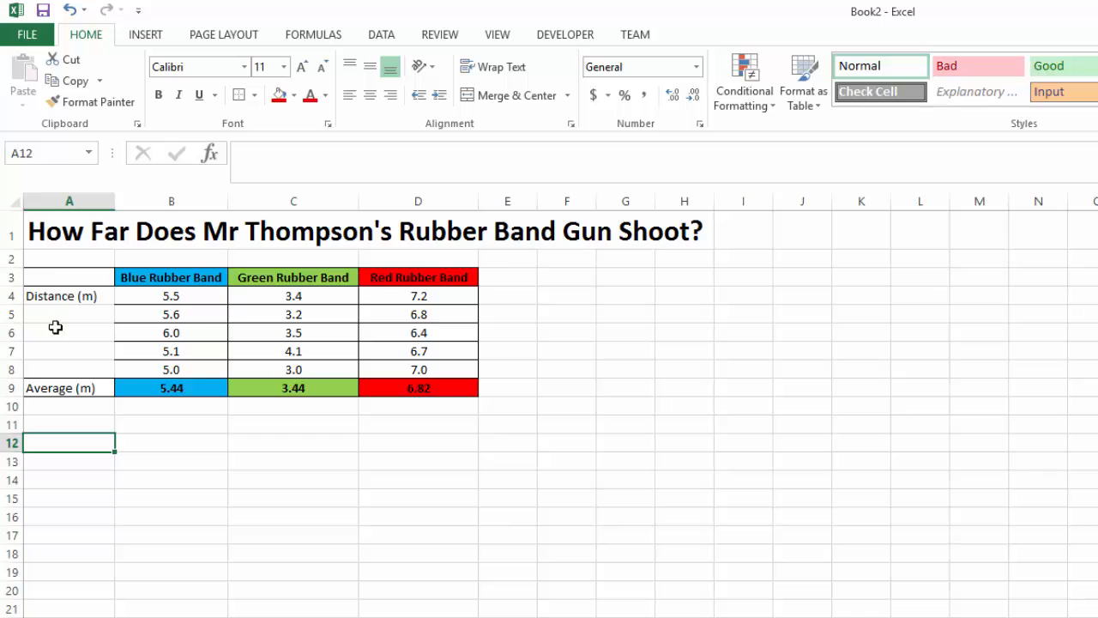
{"action": "left_click", "coordinate": [75, 407]}
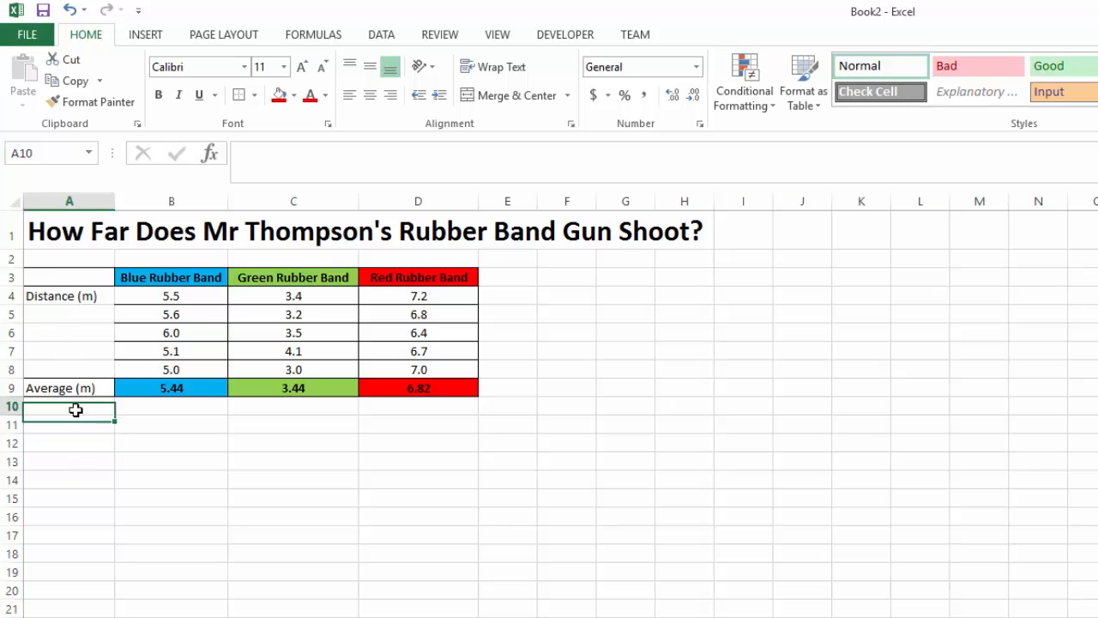
Add a Thick Box Border around the whole table in cells A3 to D9.
{"action": "left_click_drag", "start_coordinate": [86, 277], "coordinate": [420, 392]}
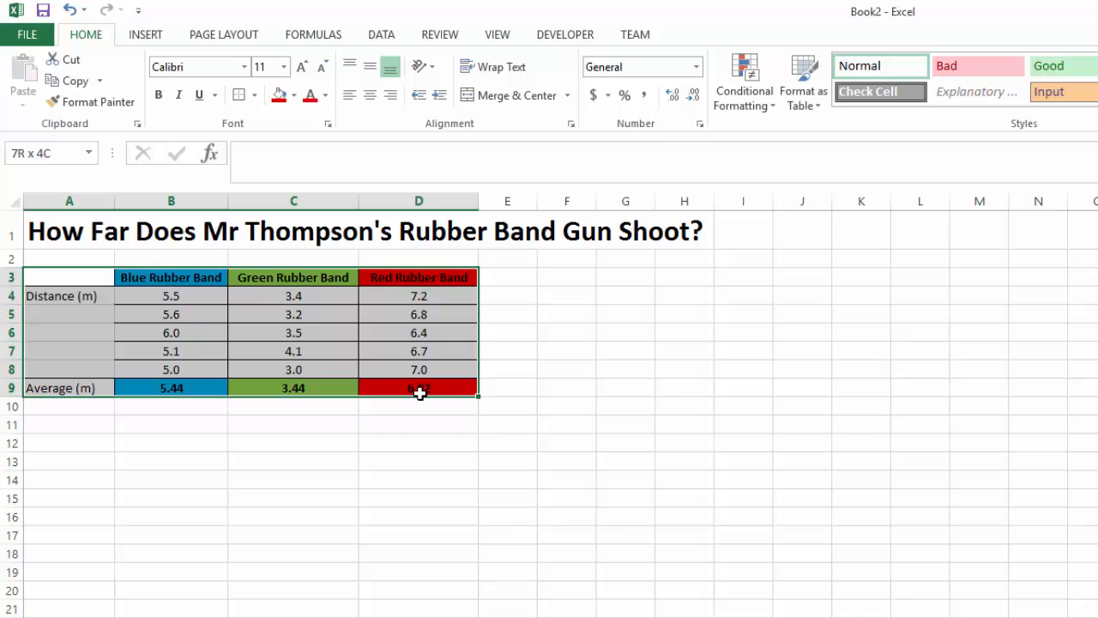
{"action": "left_click", "coordinate": [255, 96]}
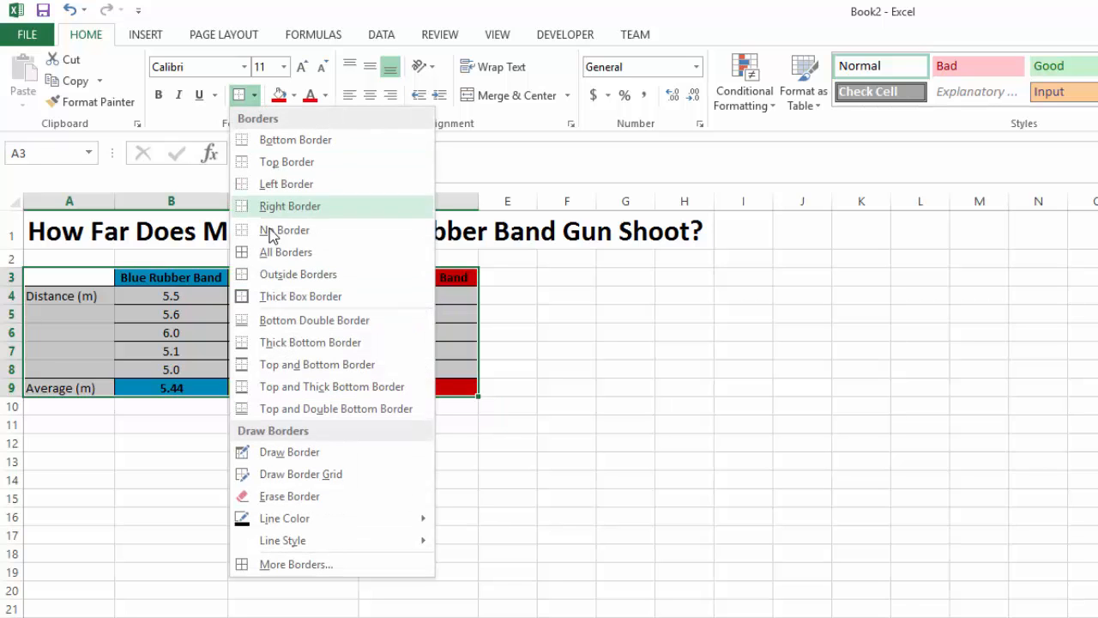
{"action": "left_click", "coordinate": [257, 298]}
{"action": "left_click", "coordinate": [260, 500]}
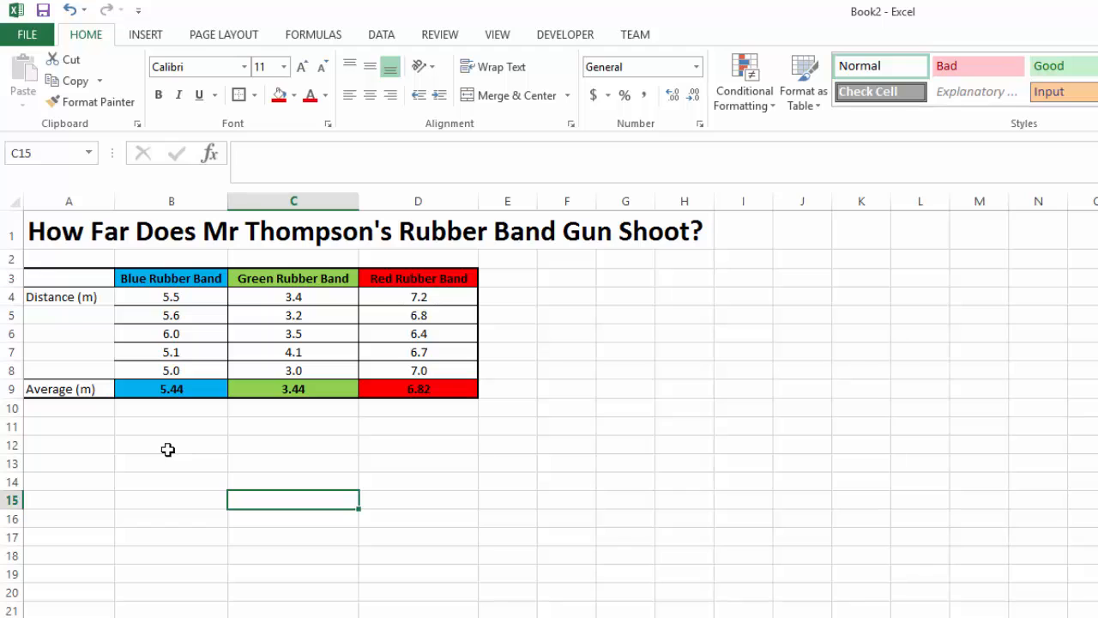
Make the Average (m) label in cell A9 bold.
{"action": "left_click", "coordinate": [98, 390]}
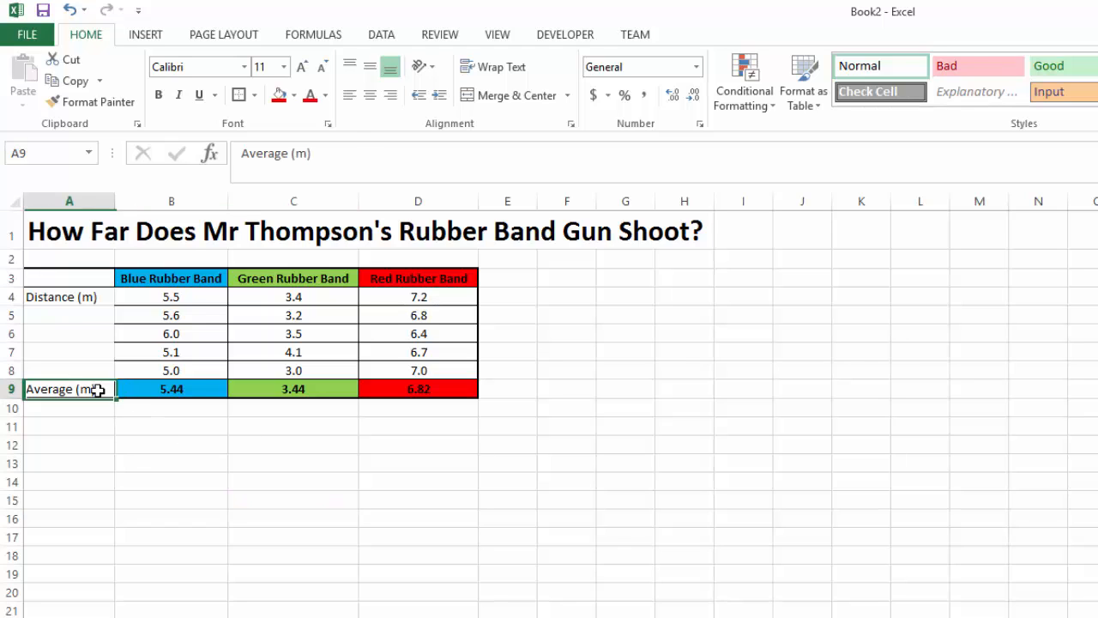
{"action": "left_click", "coordinate": [158, 94]}
{"action": "left_click", "coordinate": [185, 479]}
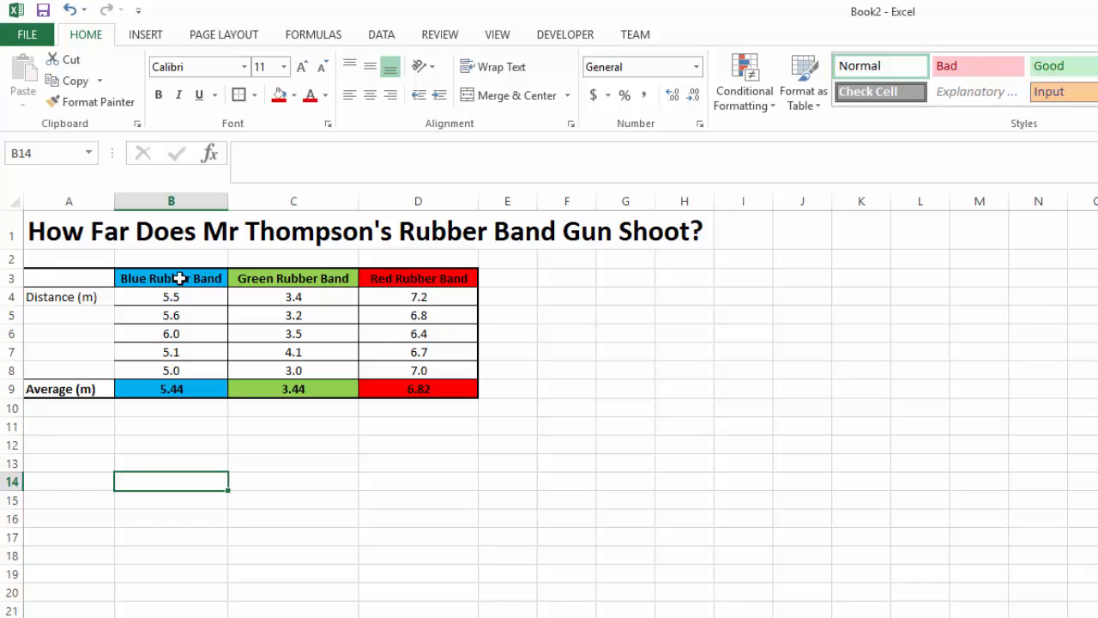
Compare the recommended charts for headers B3 to D3 with averages B9 to D9, and insert the Clustered Column chart.
{"action": "left_click_drag", "start_coordinate": [179, 278], "coordinate": [427, 271]}
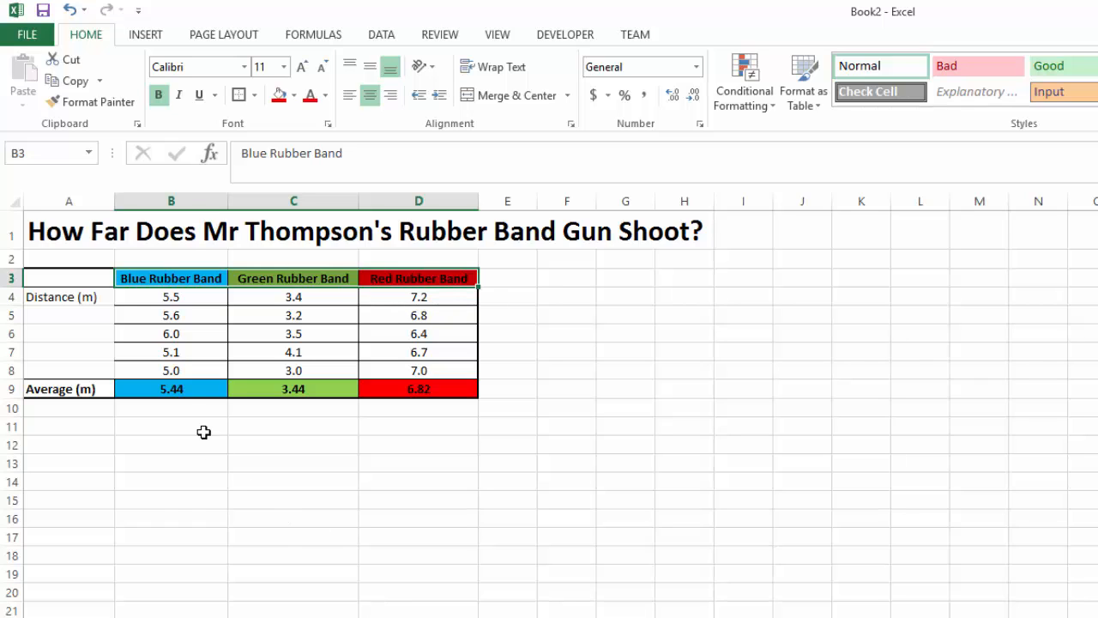
{"action": "left_click", "coordinate": [172, 297]}
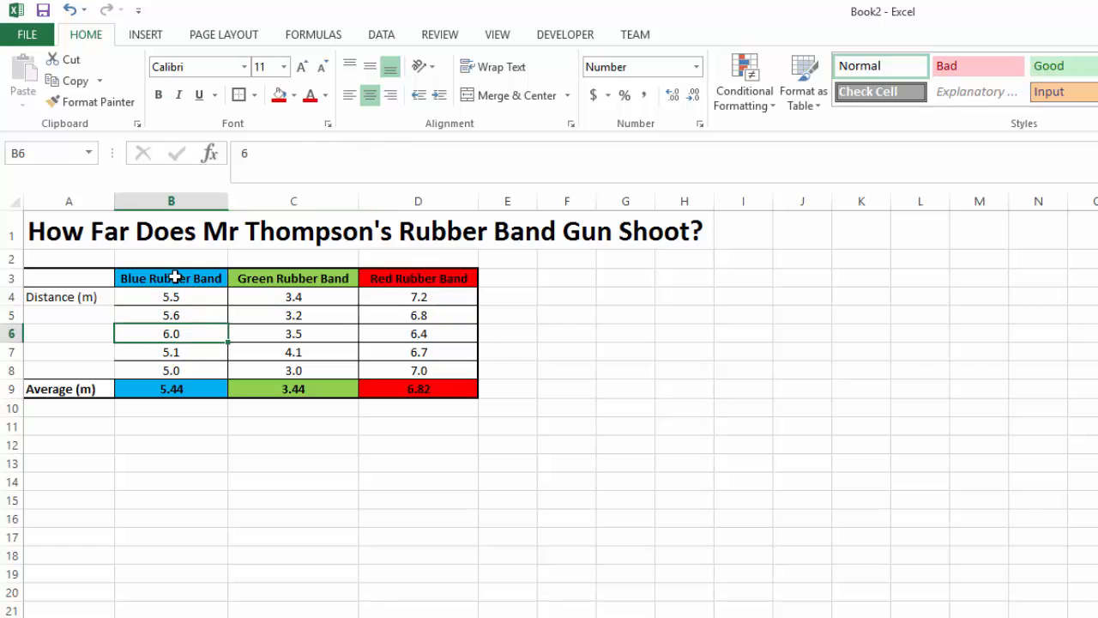
{"action": "left_click_drag", "start_coordinate": [171, 280], "coordinate": [389, 284]}
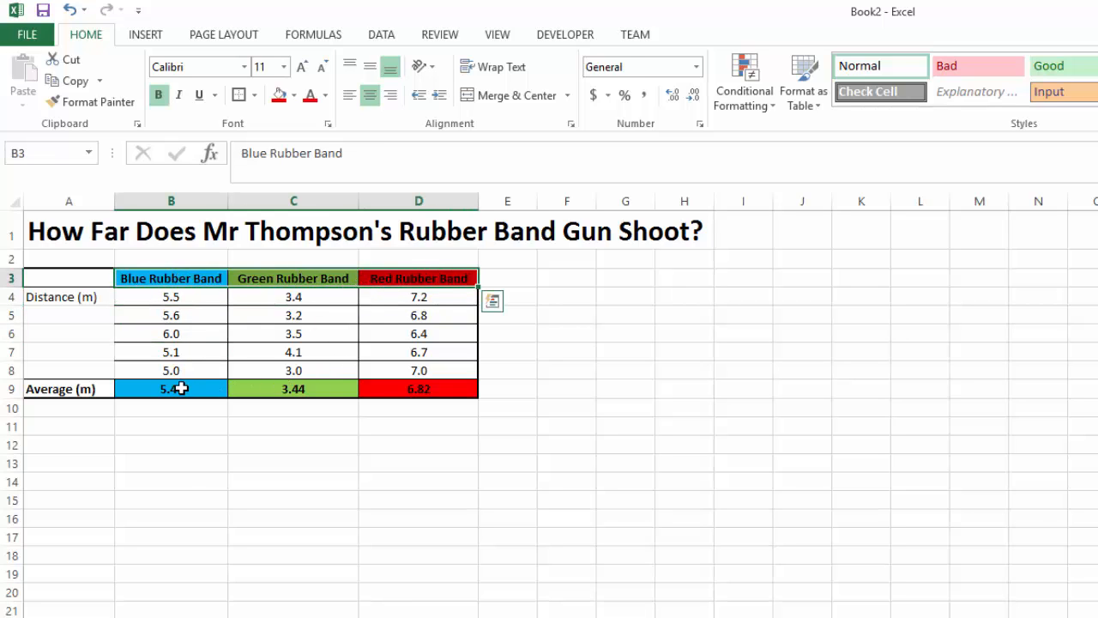
{"action": "left_click_drag", "start_coordinate": [180, 389], "coordinate": [410, 385]}
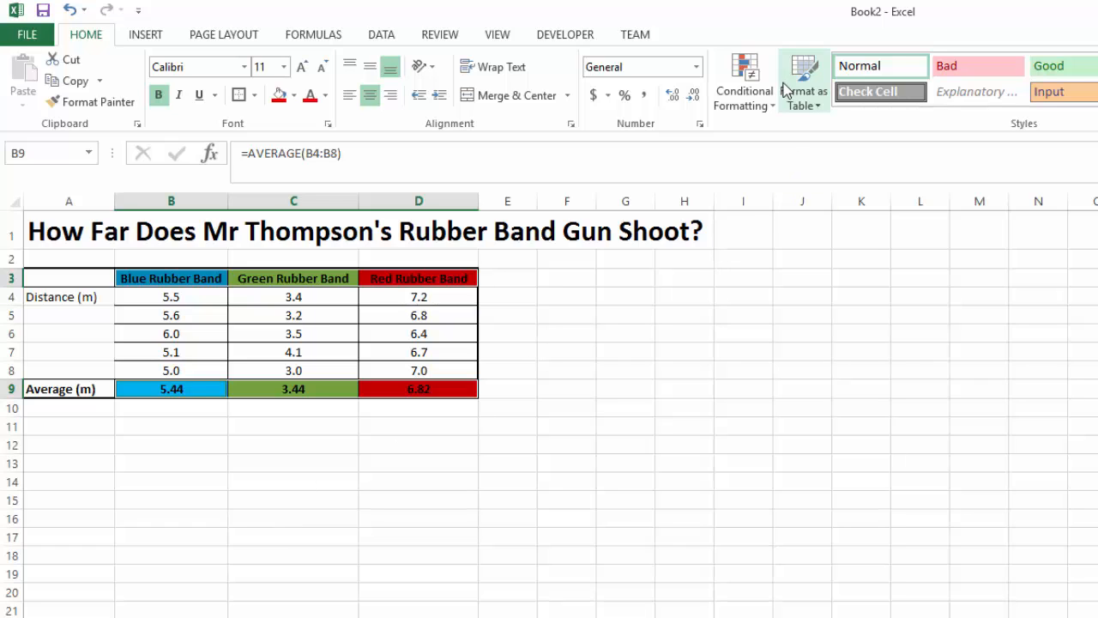
{"action": "left_click", "coordinate": [146, 36]}
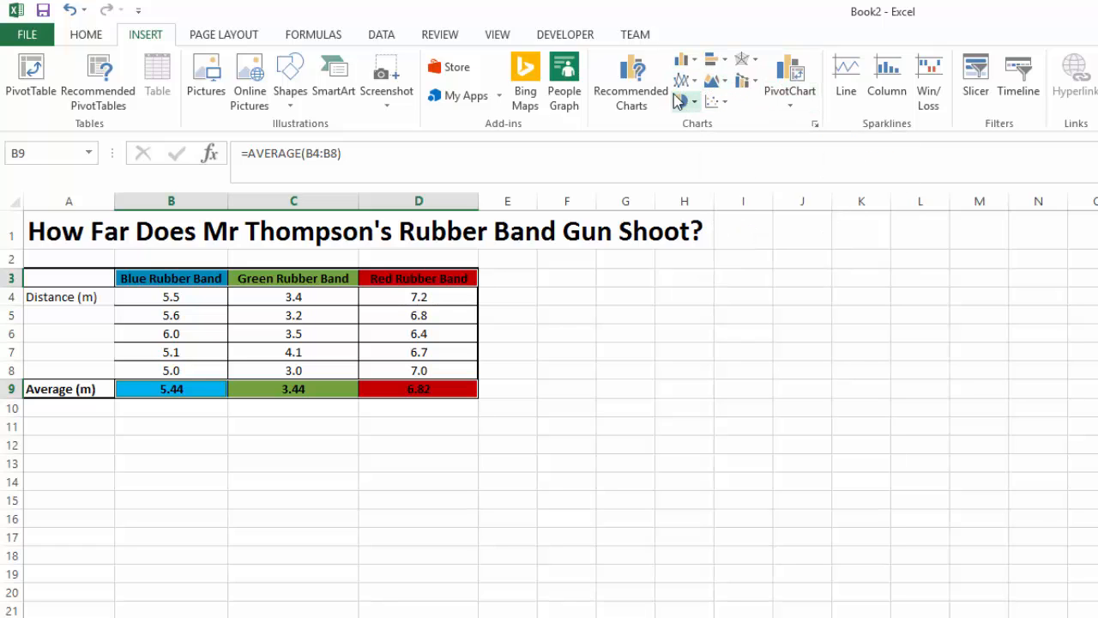
{"action": "left_click", "coordinate": [632, 80]}
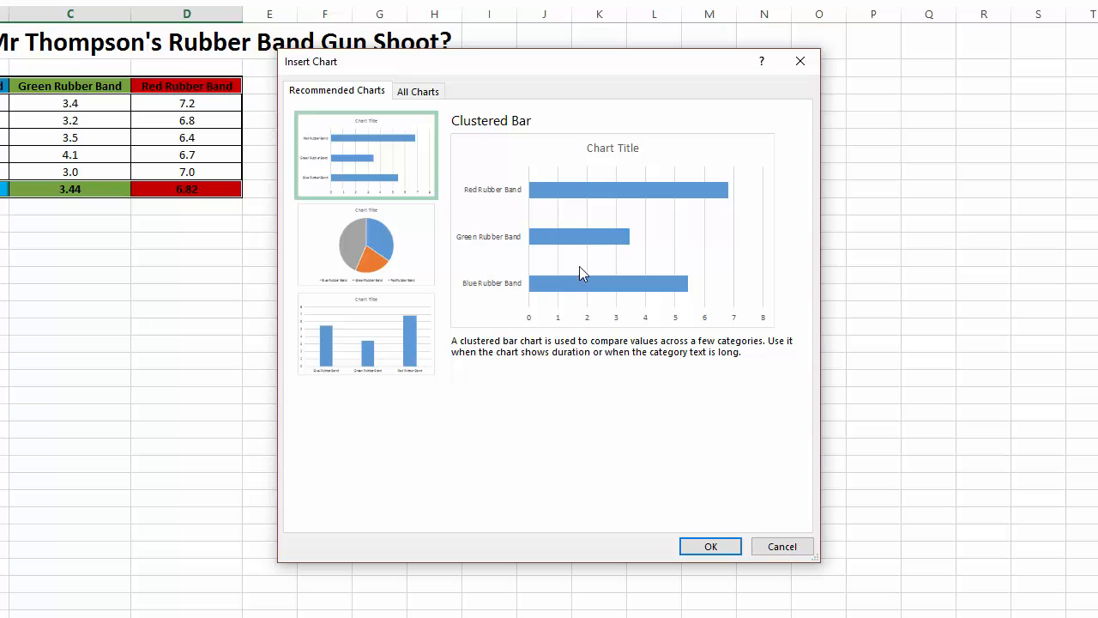
{"action": "left_click", "coordinate": [361, 242]}
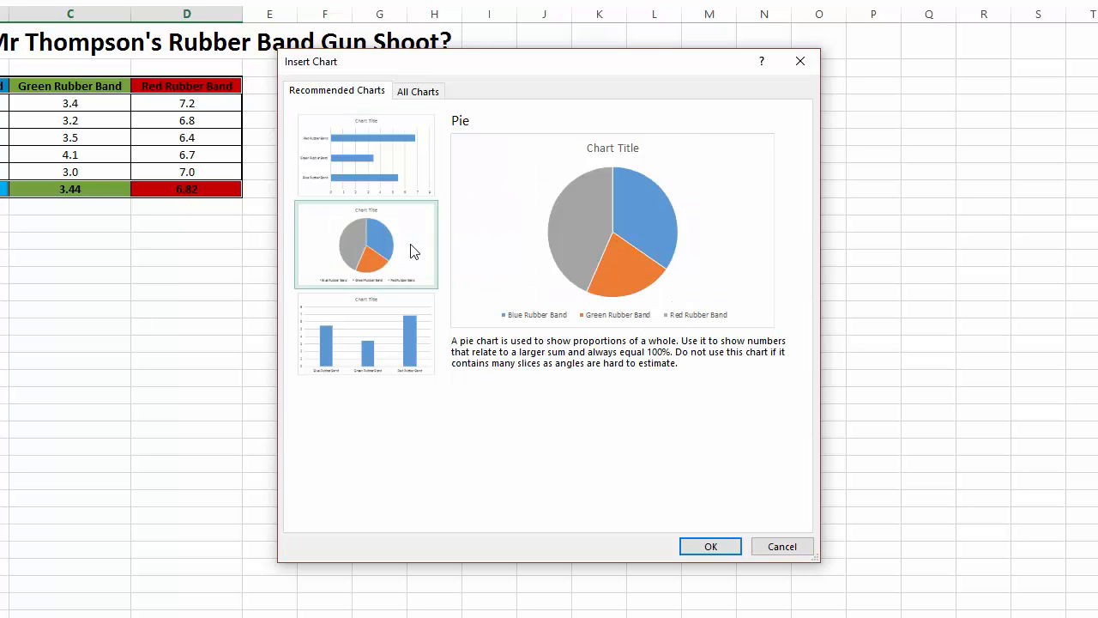
{"action": "left_click", "coordinate": [366, 358]}
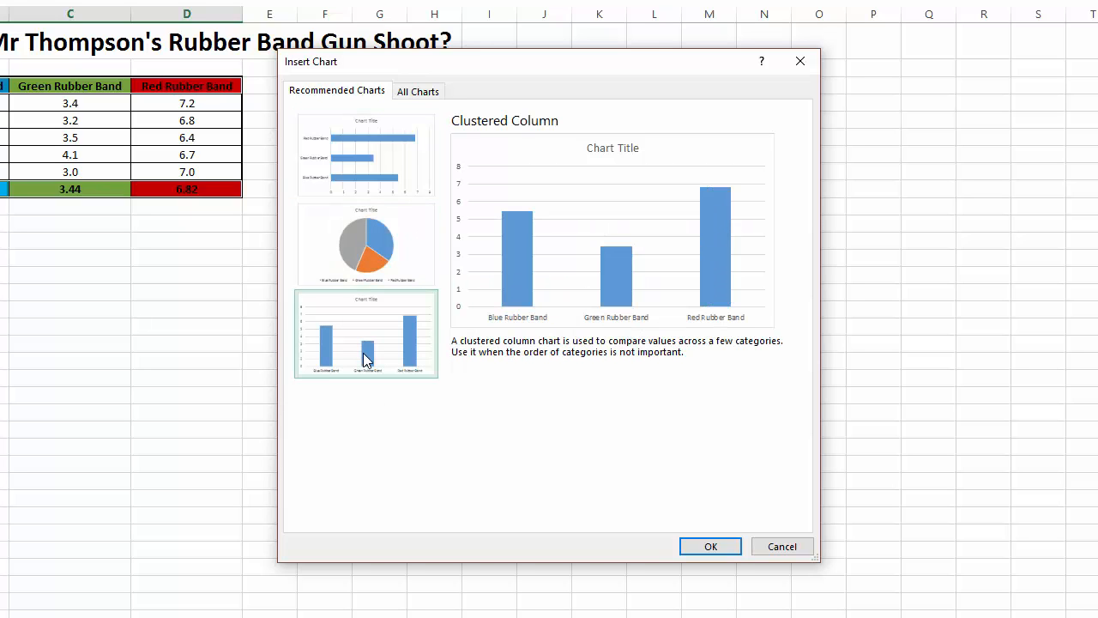
{"action": "left_click", "coordinate": [341, 164]}
{"action": "left_click", "coordinate": [349, 241]}
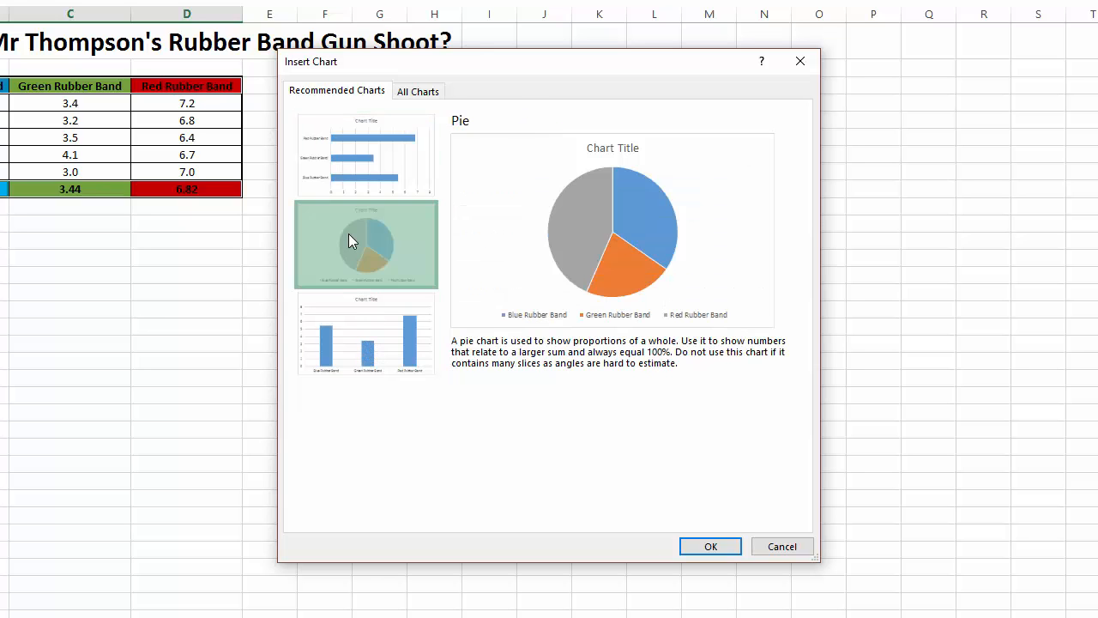
{"action": "left_click", "coordinate": [361, 333]}
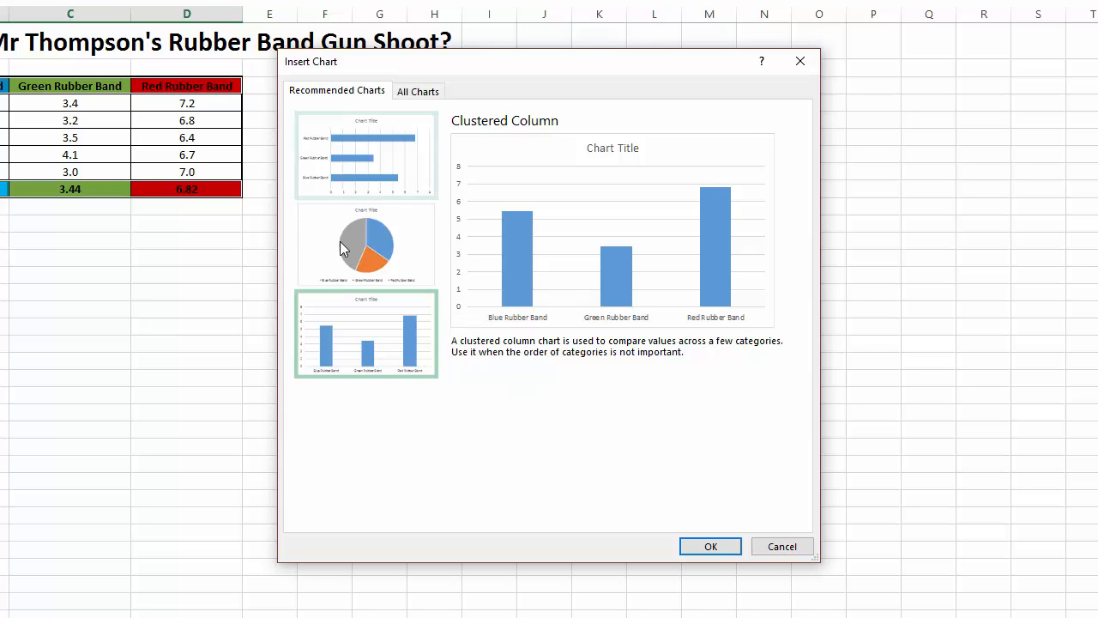
{"action": "left_click", "coordinate": [712, 547]}
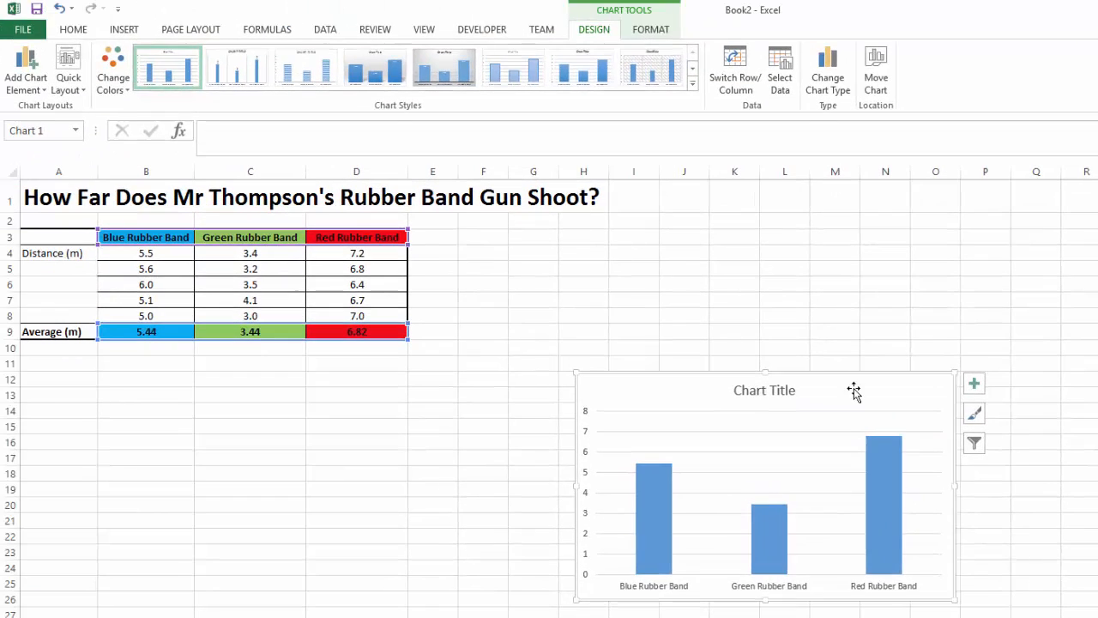
Move the column chart directly below the table and enlarge it slightly from its lower corner.
{"action": "mouse_move", "coordinate": [854, 391]}
{"action": "left_mouse_down"}
{"action": "mouse_move", "coordinate": [393, 394]}
{"action": "mouse_move", "coordinate": [772, 353]}
{"action": "mouse_move", "coordinate": [505, 431]}
{"action": "mouse_move", "coordinate": [304, 400]}
{"action": "mouse_move", "coordinate": [333, 393]}
{"action": "left_mouse_up"}
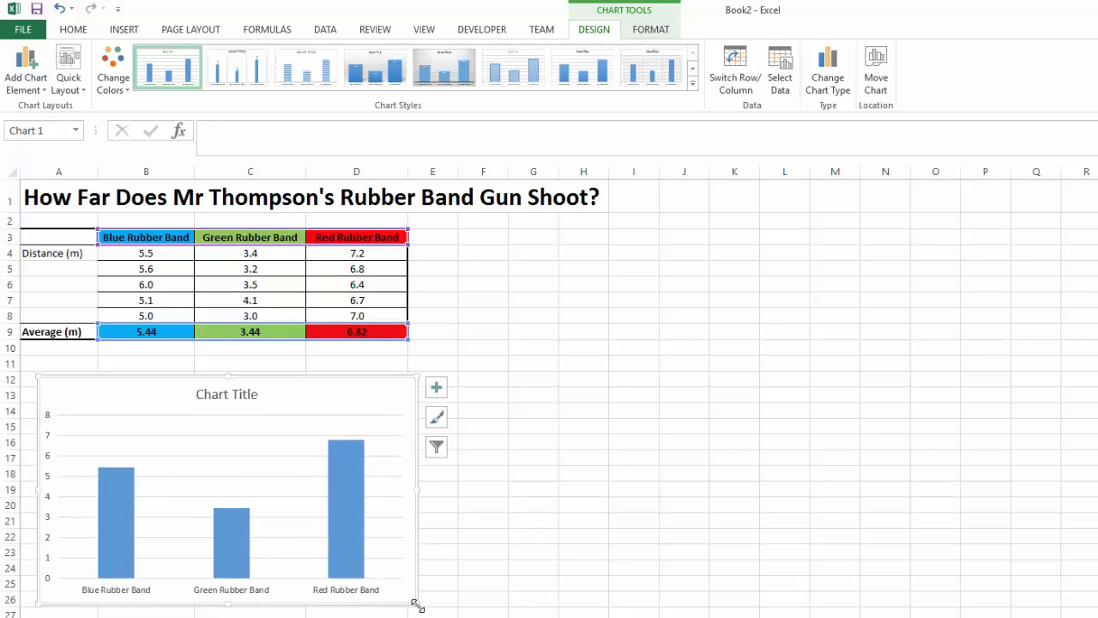
{"action": "mouse_move", "coordinate": [416, 606]}
{"action": "left_mouse_down"}
{"action": "mouse_move", "coordinate": [464, 616]}
{"action": "mouse_move", "coordinate": [451, 616]}
{"action": "left_mouse_up"}
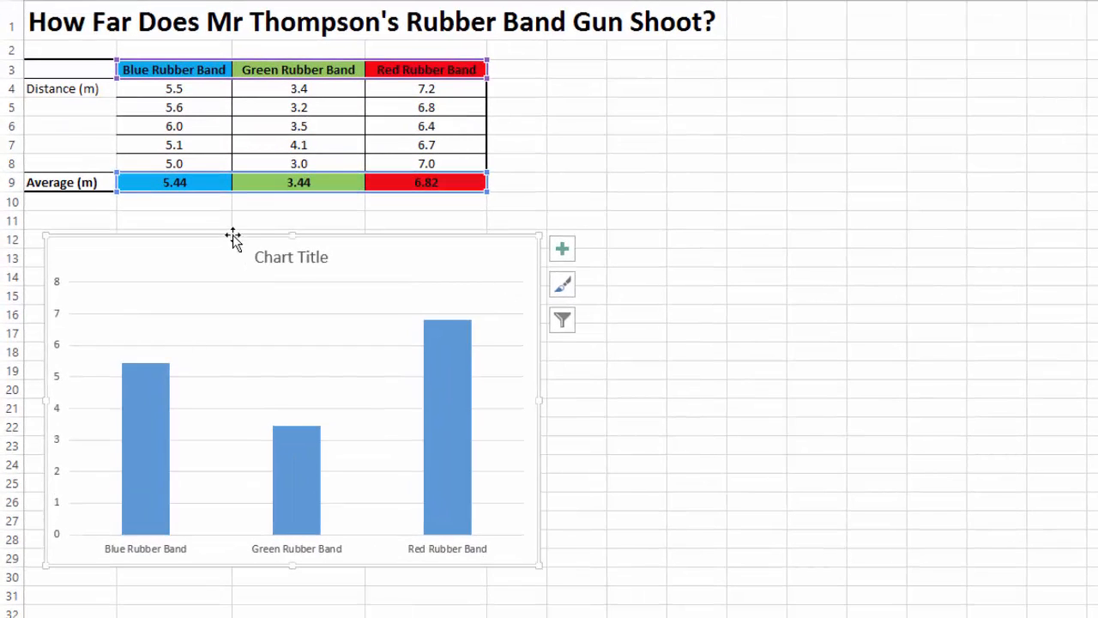
Replace the placeholder chart title with the same wording as the sheet heading in row 1, including the question mark.
{"action": "left_click", "coordinate": [303, 262]}
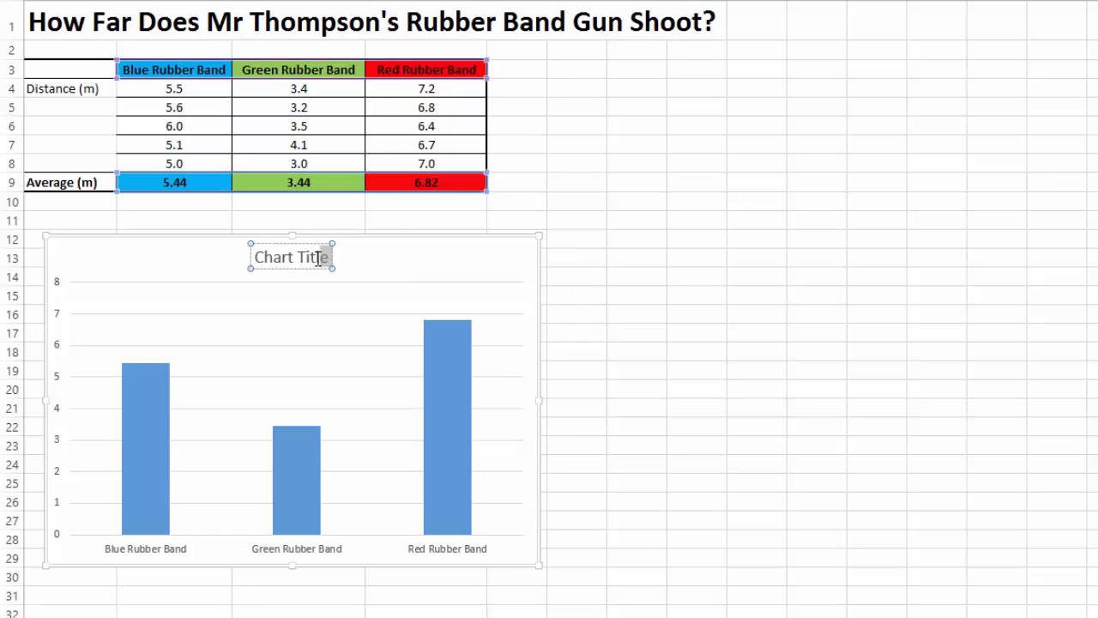
{"action": "triple_click", "coordinate": [278, 260]}
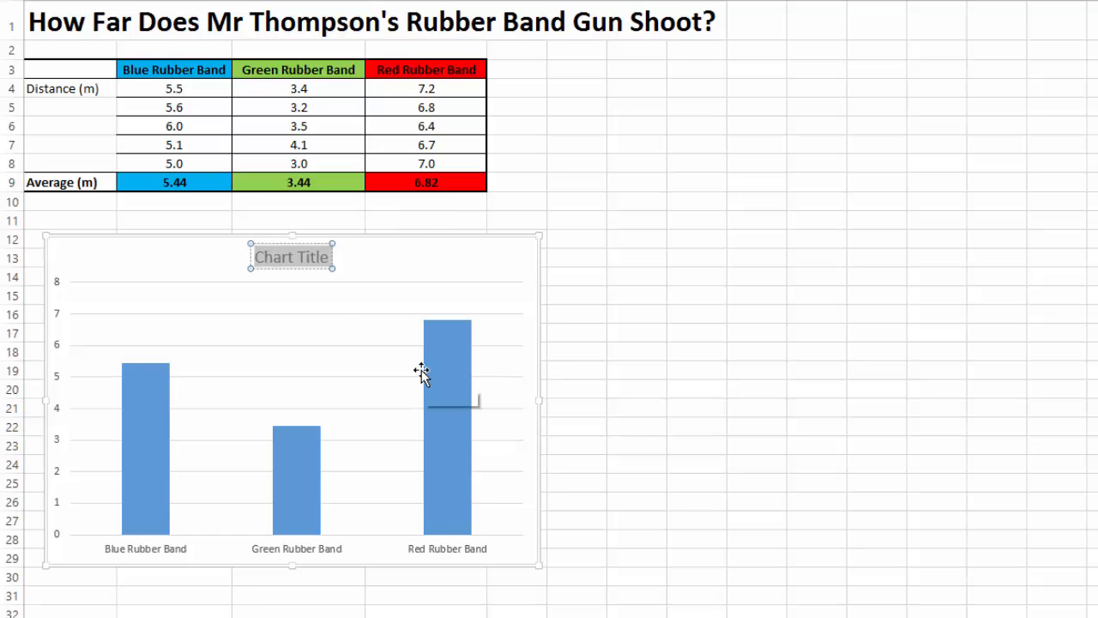
{"action": "key", "text": "BackSpace"}
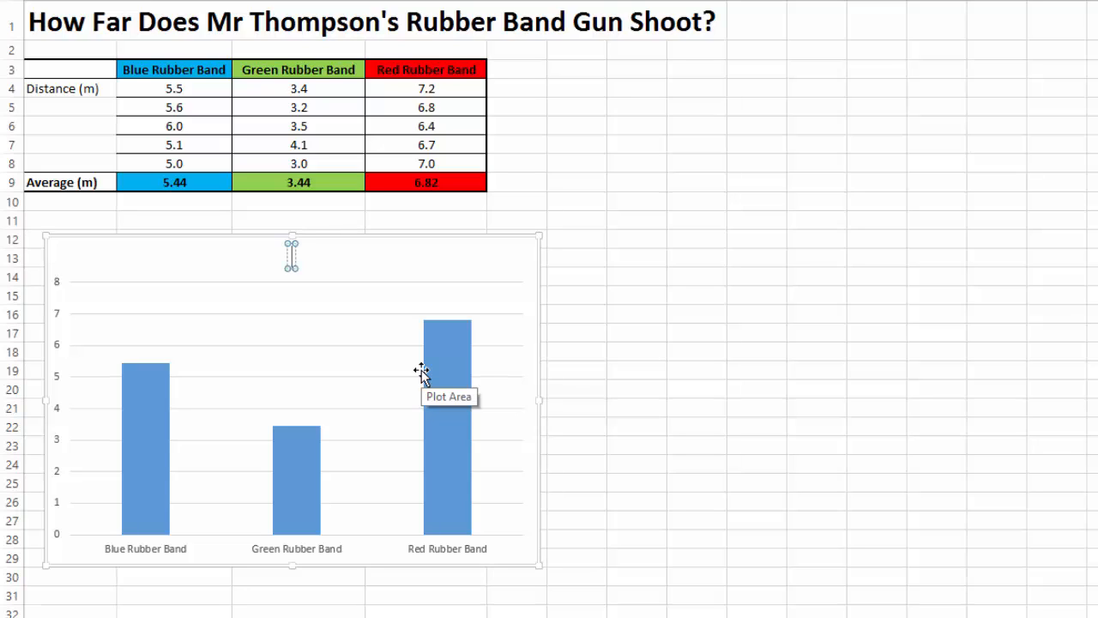
{"action": "type", "text": "How"}
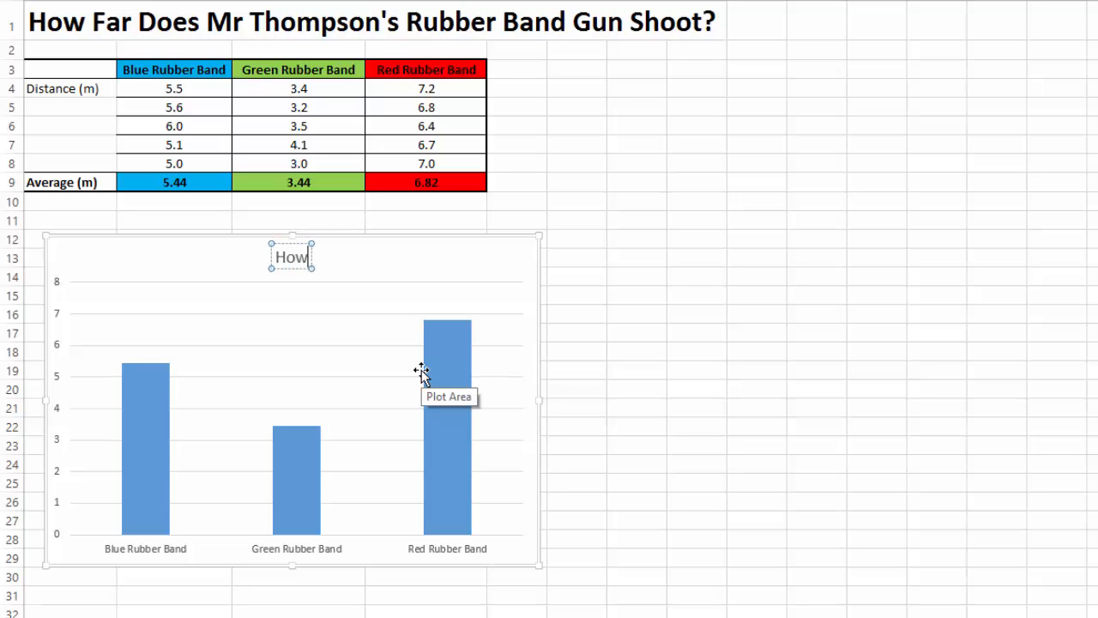
{"action": "type", "text": " Far Do"}
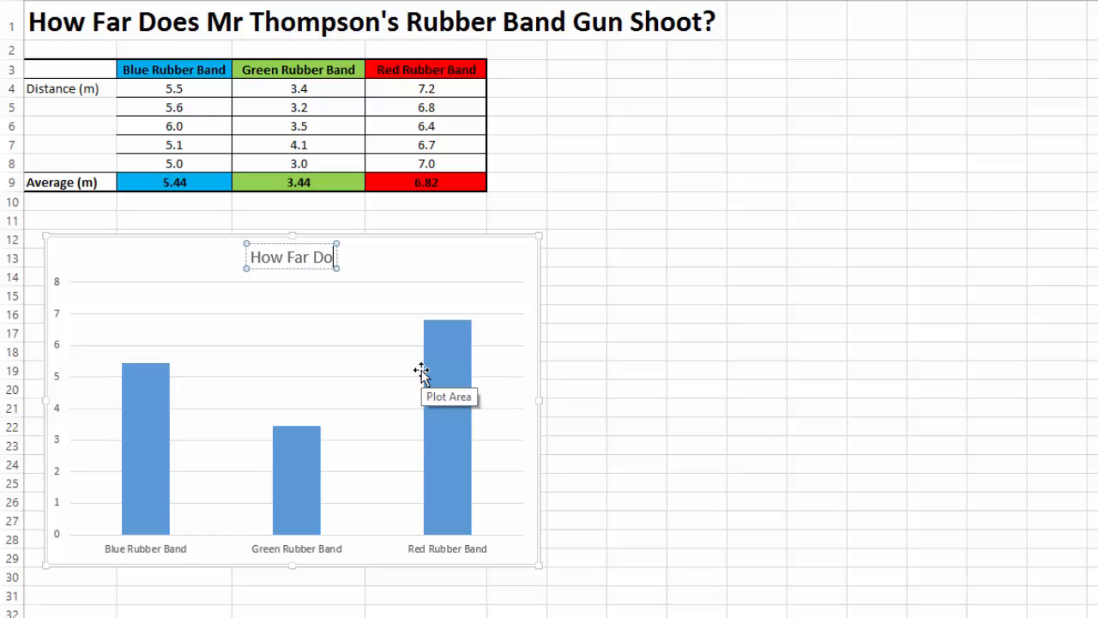
{"action": "type", "text": "es Mr Thompso"}
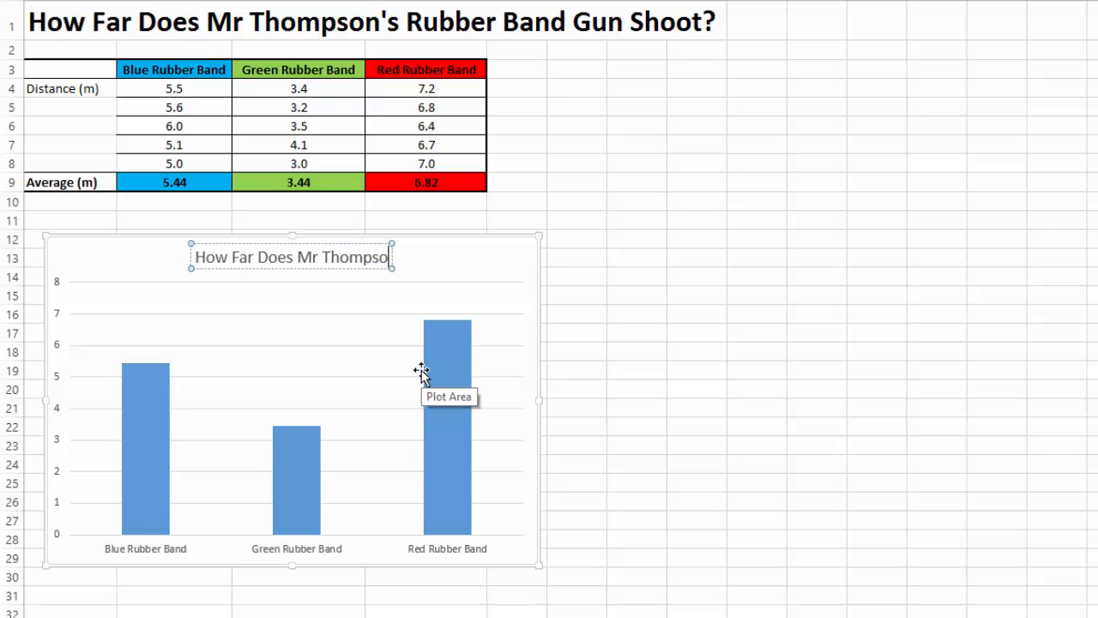
{"action": "type", "text": "n's Rub"}
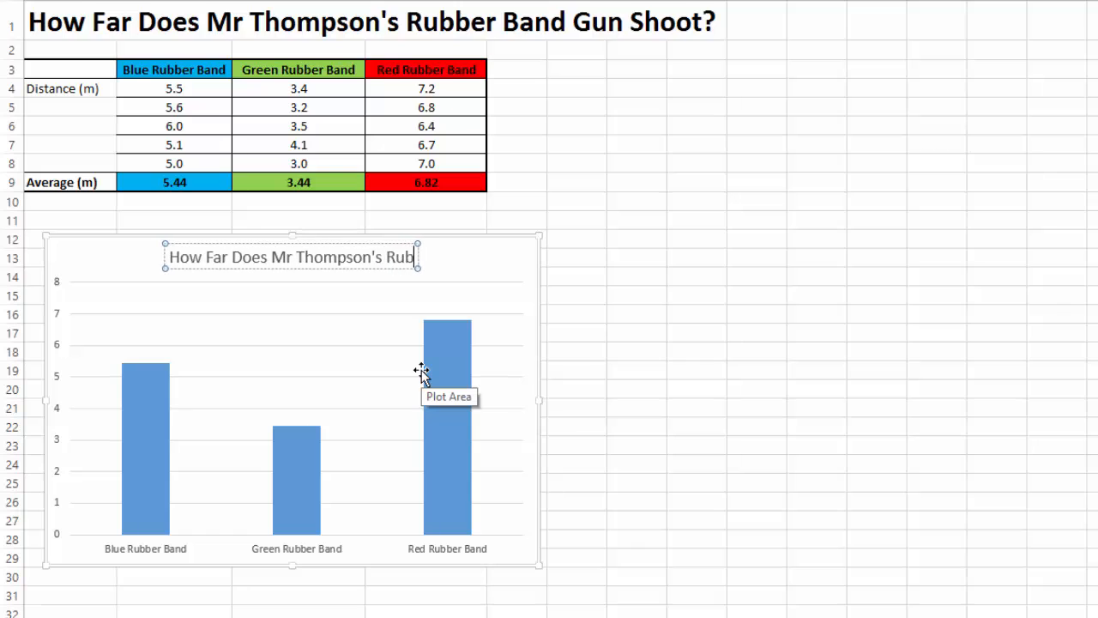
{"action": "type", "text": "ber Band Gun Shoot?"}
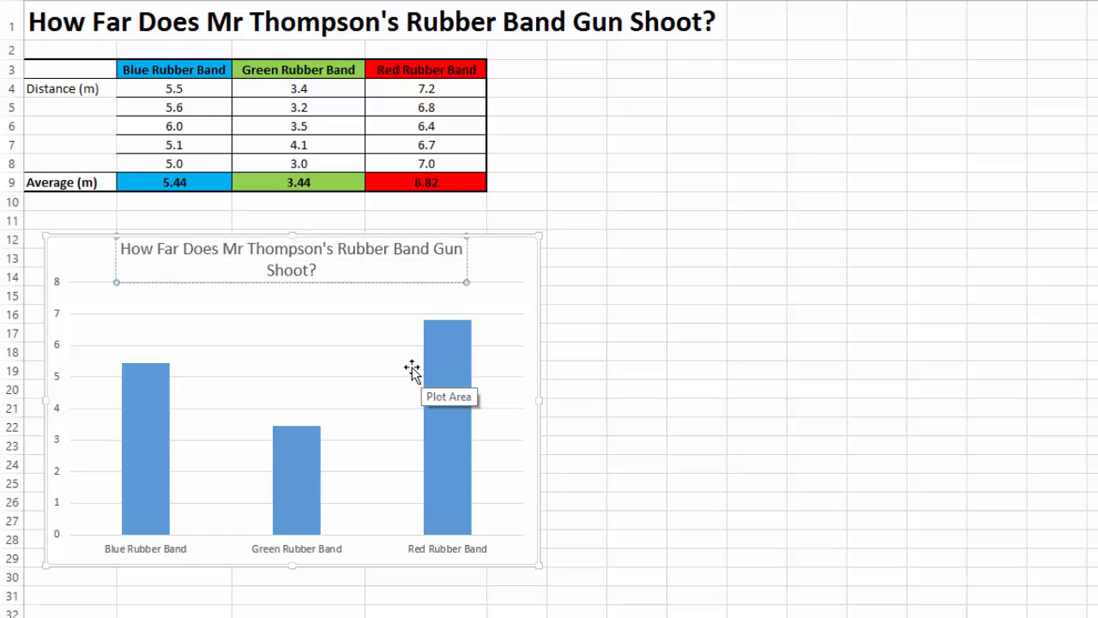
Widen the column chart enough for its title to fit on one line, shift it slightly left under the table, and deselect it.
{"action": "left_click_drag", "start_coordinate": [539, 401], "coordinate": [583, 403]}
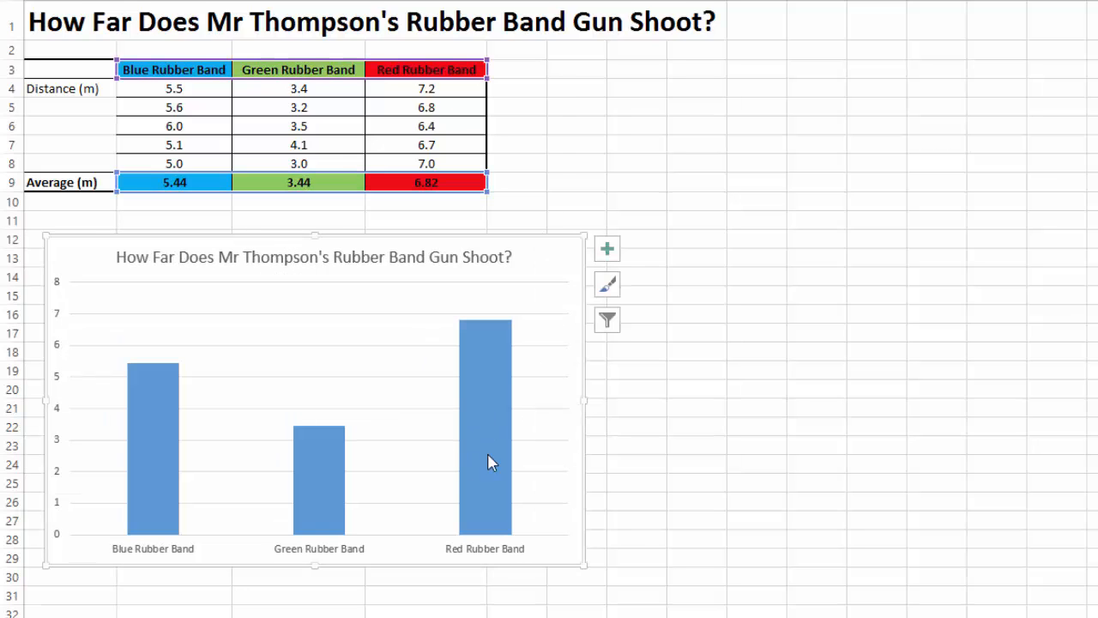
{"action": "left_click_drag", "start_coordinate": [454, 236], "coordinate": [443, 236]}
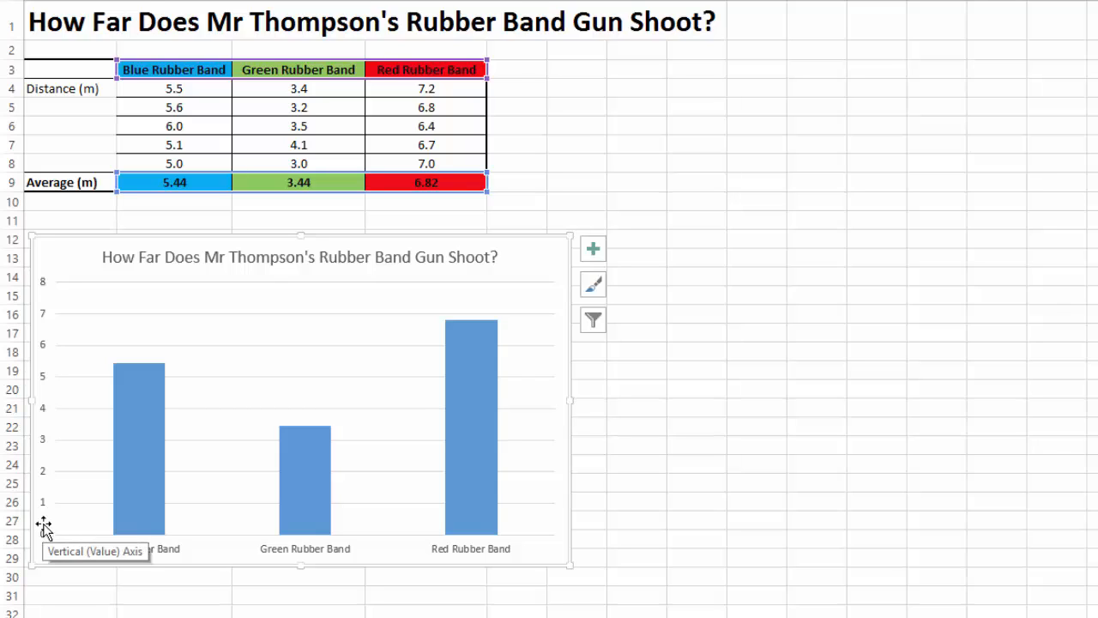
{"action": "mouse_move", "coordinate": [130, 430]}
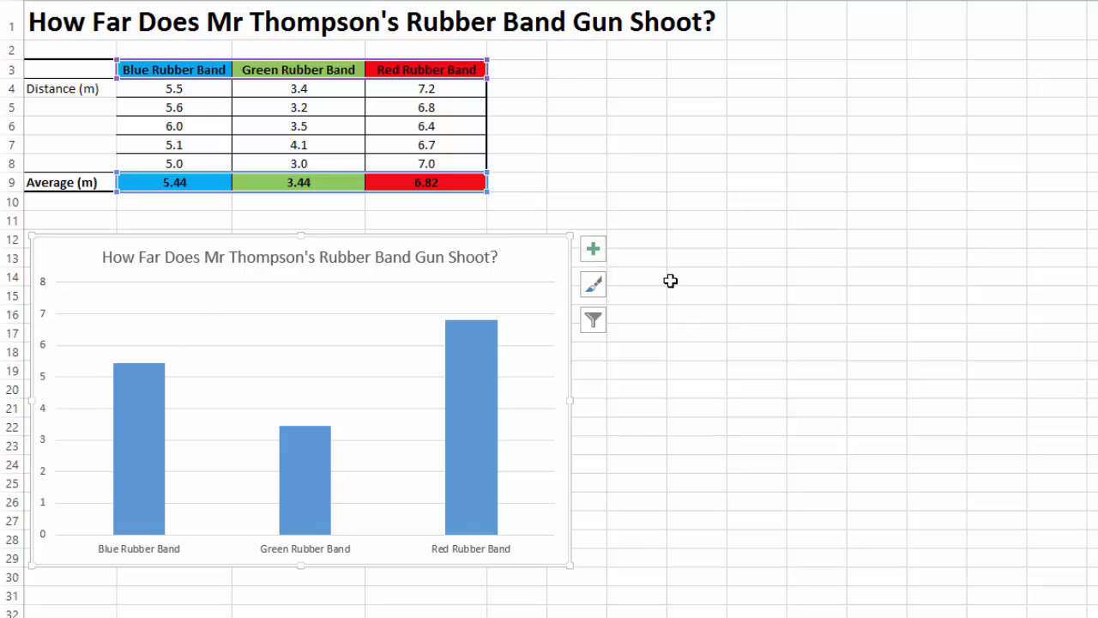
{"action": "left_click", "coordinate": [595, 148]}
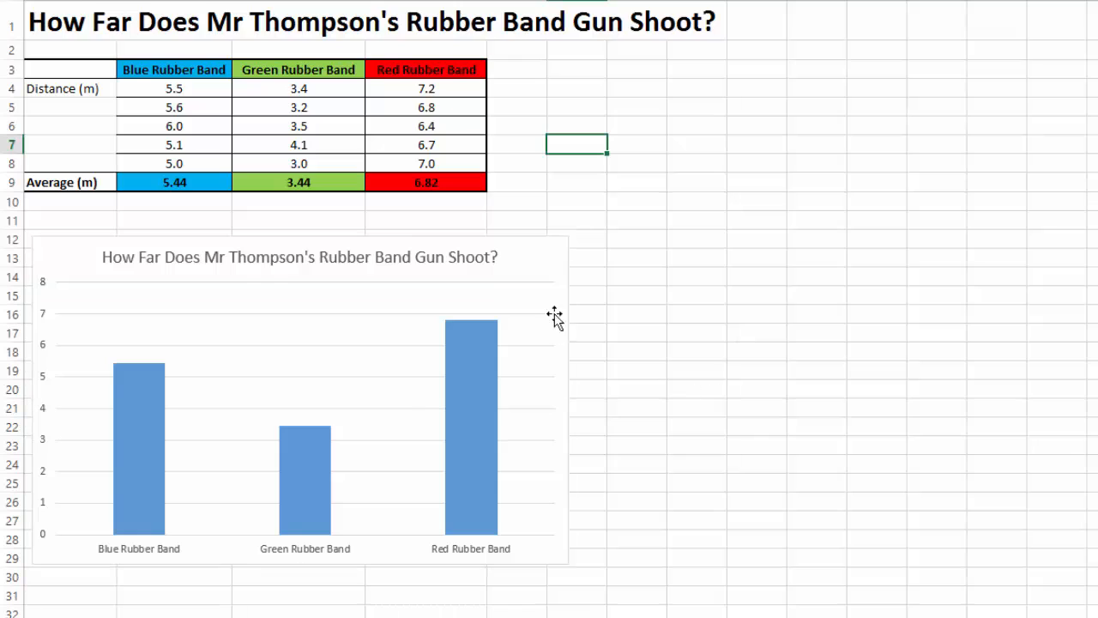
Open the column chart's Axis Titles options for the primary horizontal and primary vertical axes.
{"action": "left_click", "coordinate": [527, 260]}
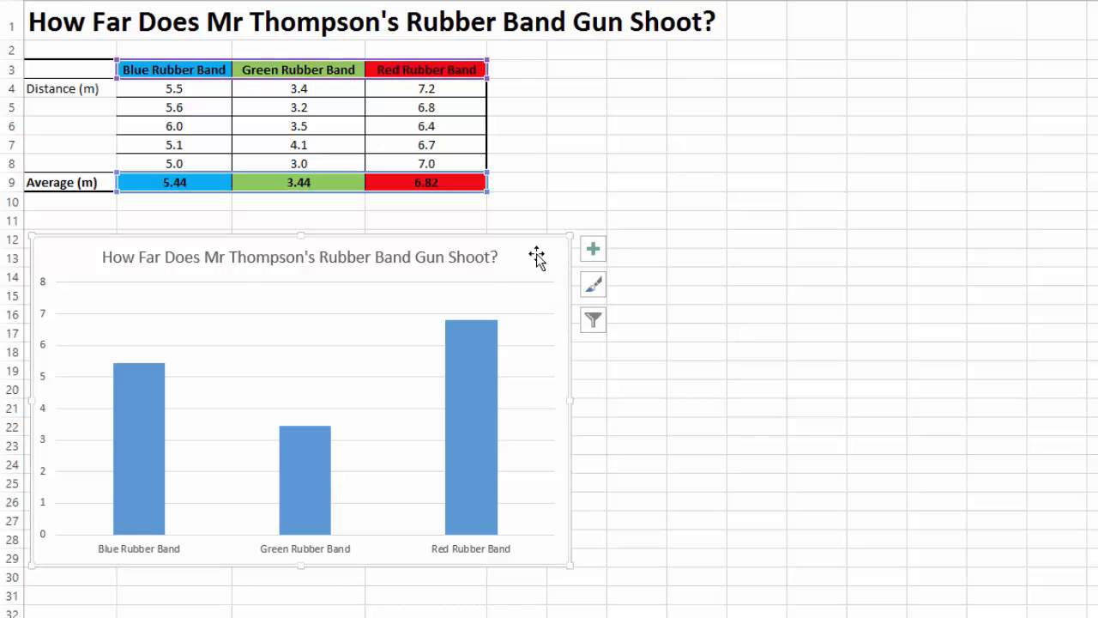
{"action": "left_click", "coordinate": [595, 256]}
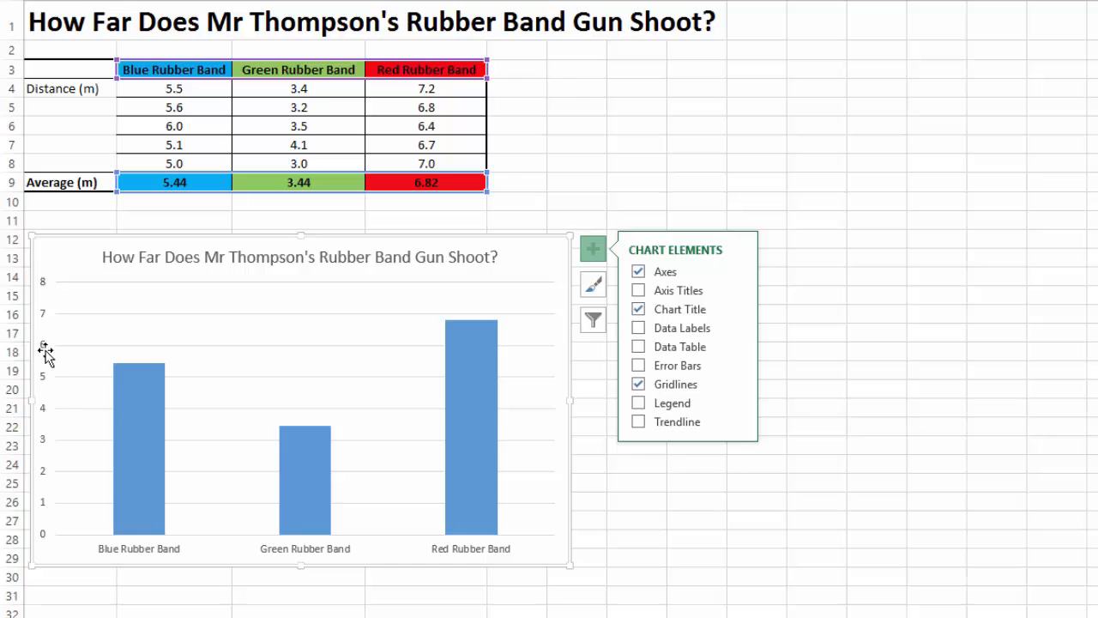
{"action": "left_click", "coordinate": [656, 291]}
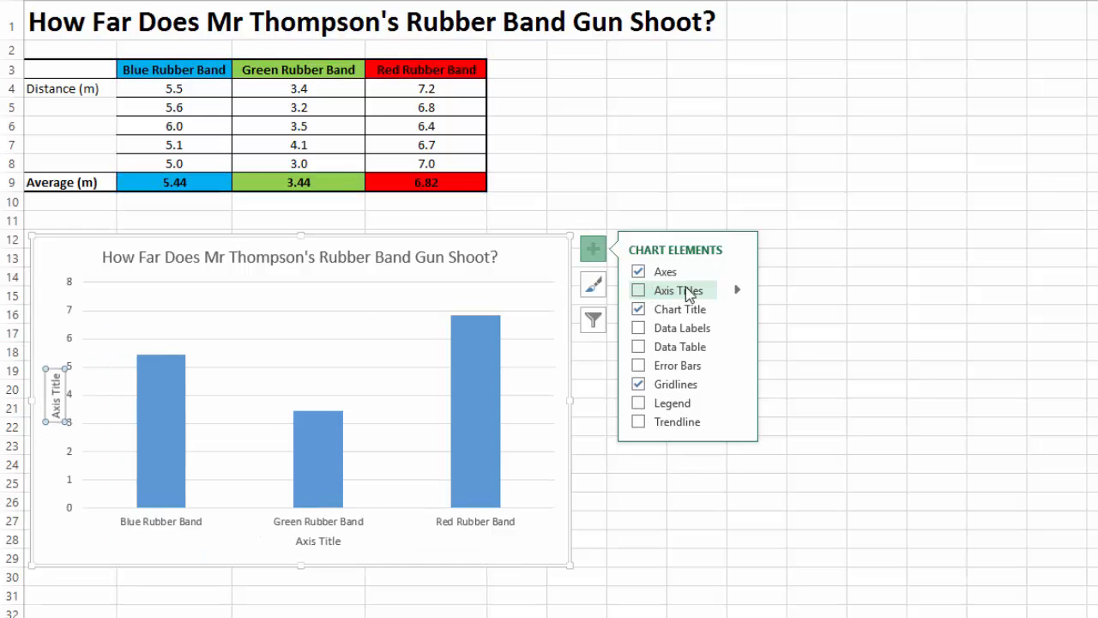
{"action": "left_click", "coordinate": [738, 292]}
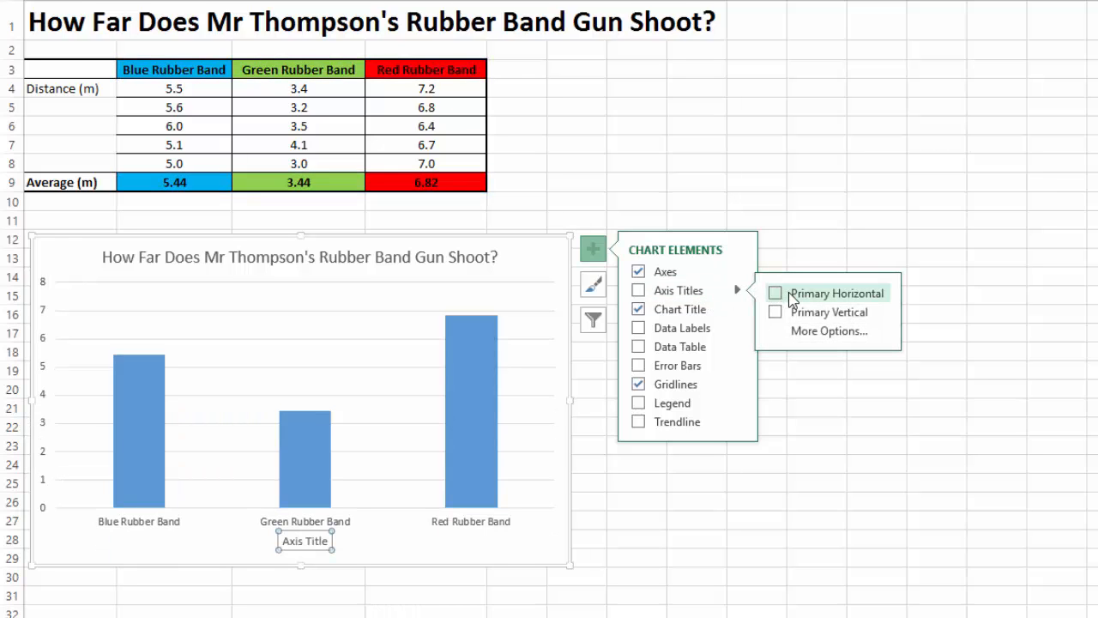